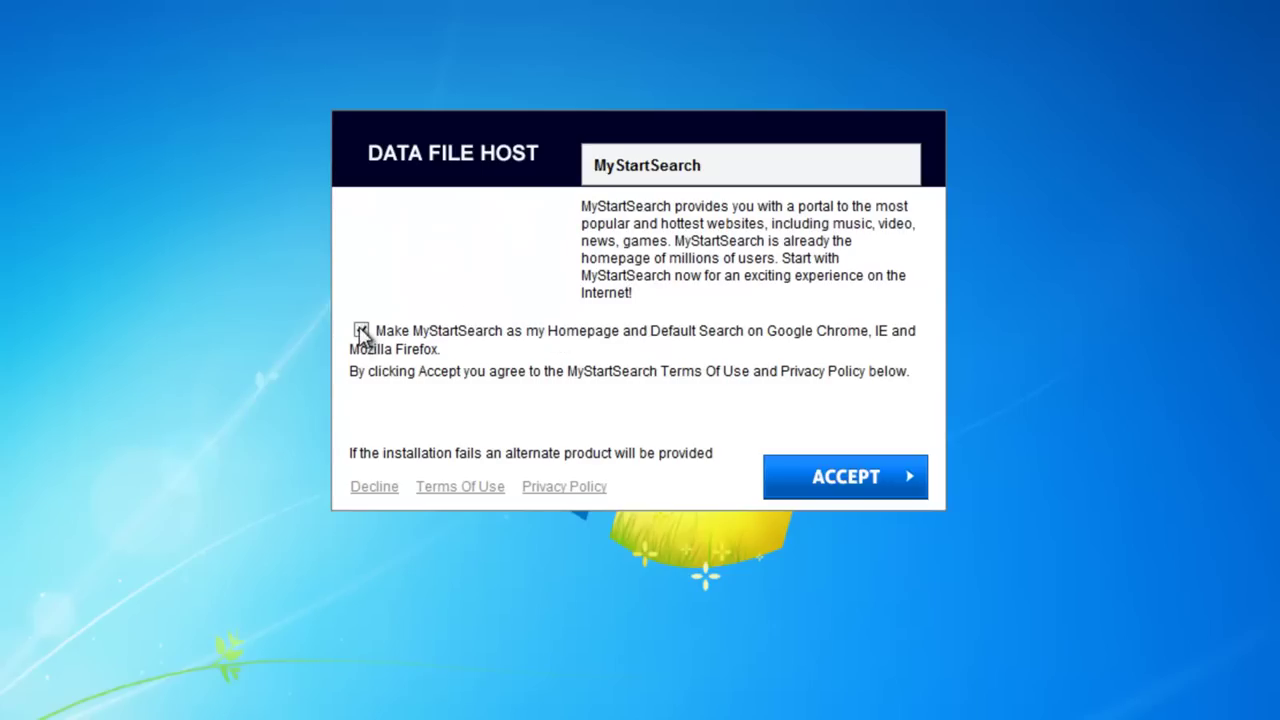
Step: Decline the MyStartSearch homepage offer and let ae14w.rar finish downloading
{"action": "left_click", "coordinate": [364, 488]}
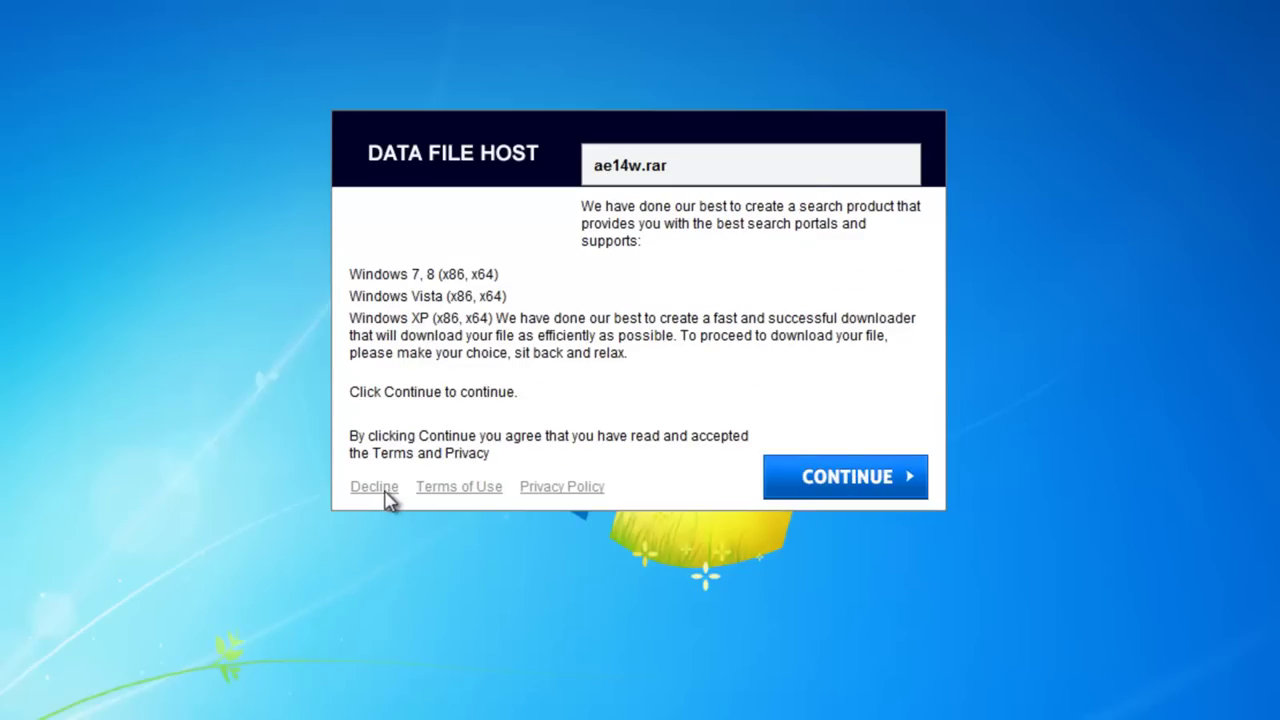
{"action": "left_click", "coordinate": [845, 477]}
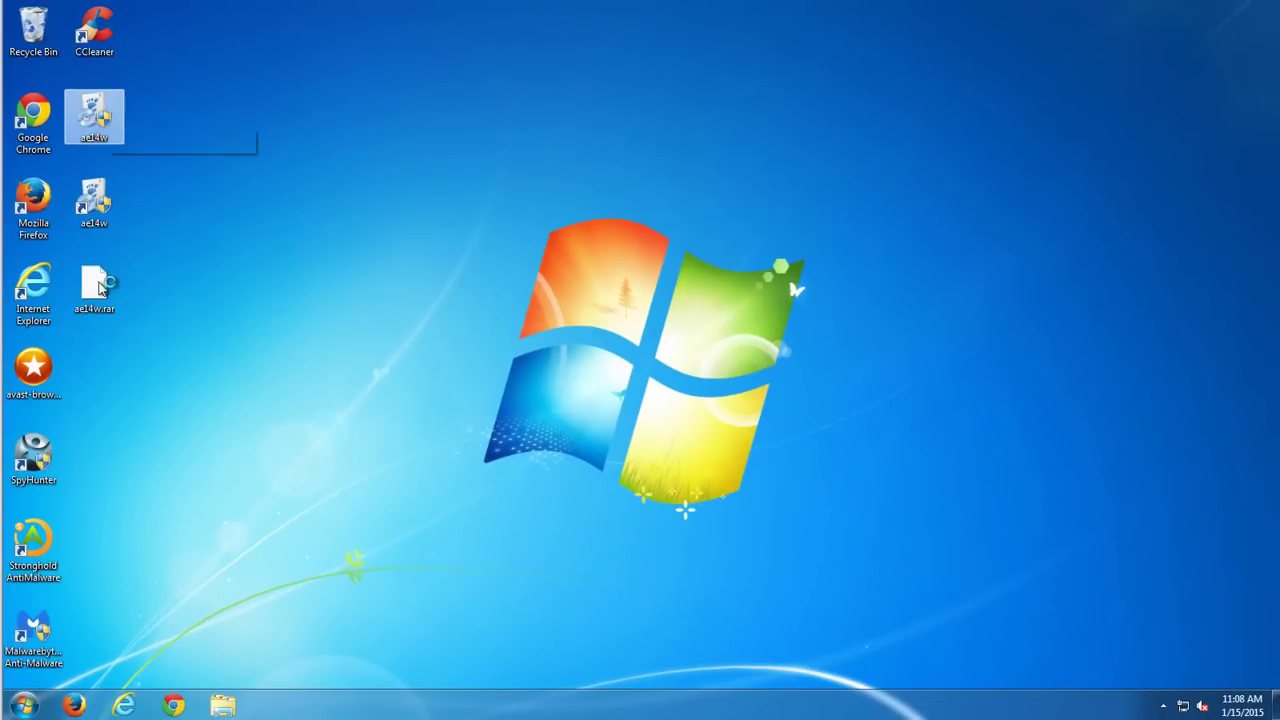
Step: Select the three ae14w items on the desktop and close the folder window that opened
{"action": "left_click_drag", "start_coordinate": [110, 217], "coordinate": [68, 296]}
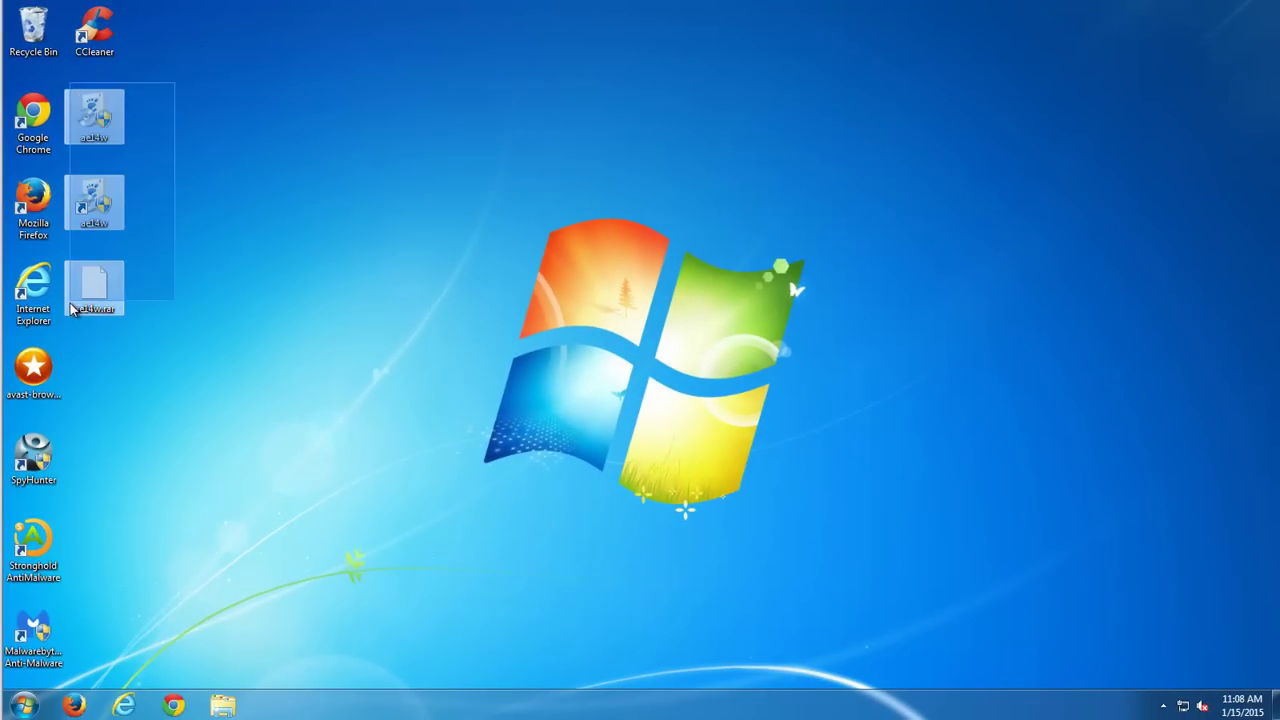
{"action": "double_click", "coordinate": [85, 310]}
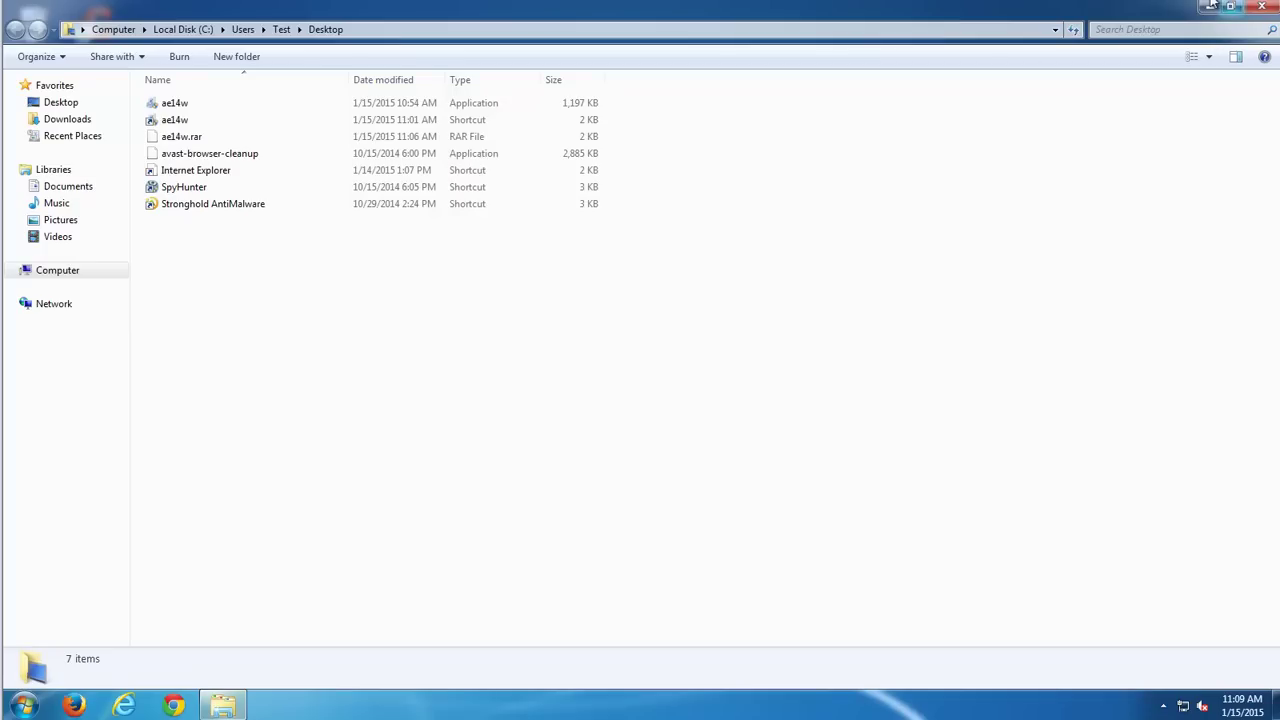
{"action": "left_click", "coordinate": [1262, 10]}
{"action": "left_click_drag", "start_coordinate": [162, 88], "coordinate": [64, 316]}
{"action": "left_click", "coordinate": [196, 334]}
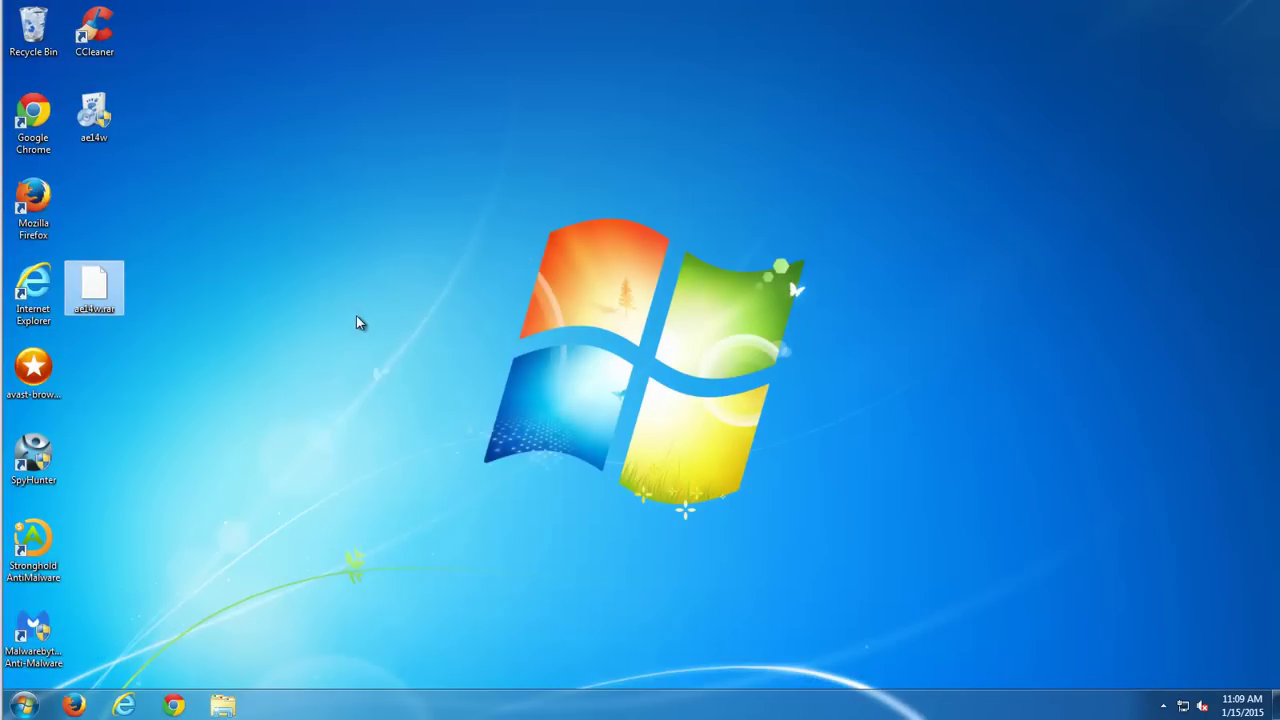
Step: Delete the ae14w downloader, skipping the missing item and declining the repeat prompt
{"action": "left_click", "coordinate": [110, 126]}
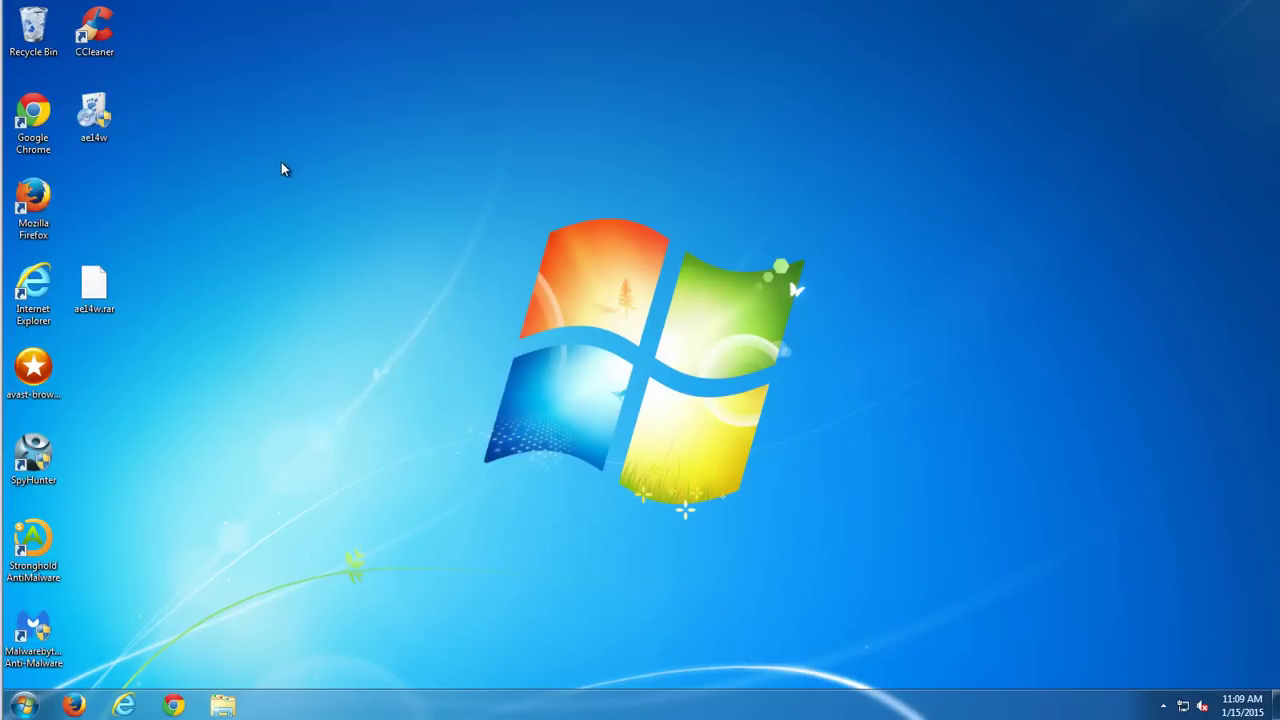
{"action": "key", "text": "Delete"}
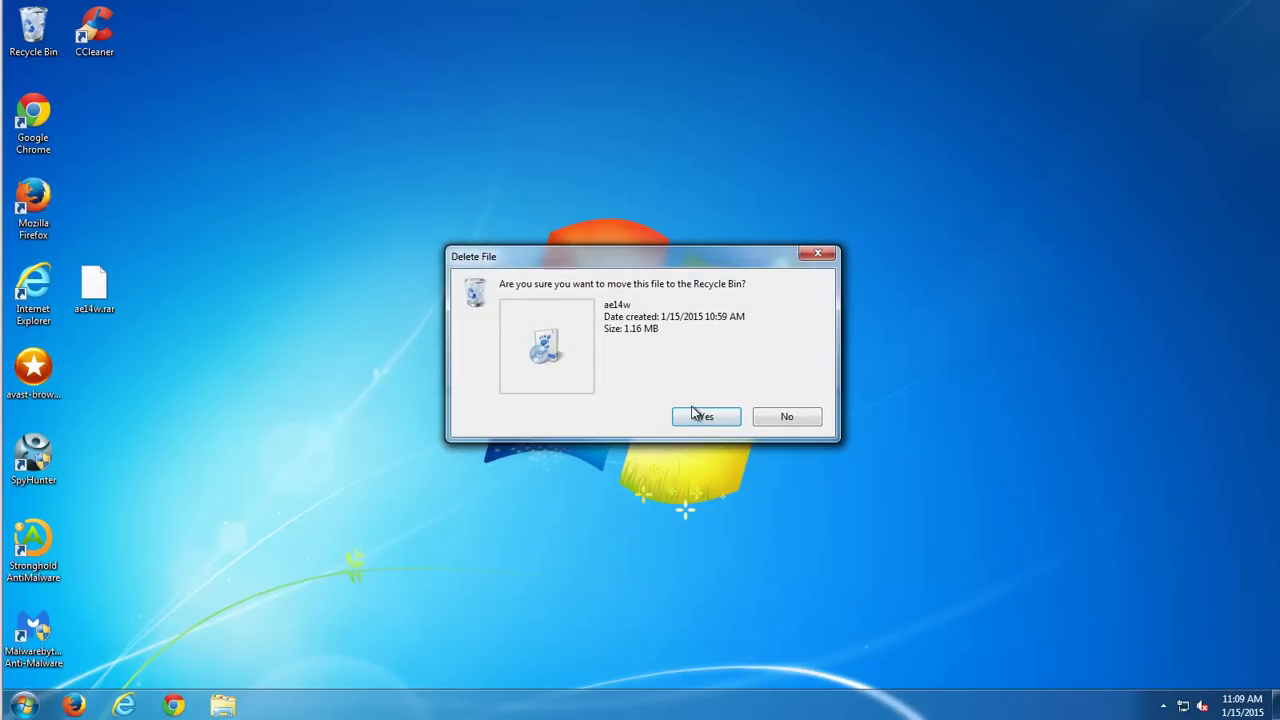
{"action": "left_click", "coordinate": [700, 416]}
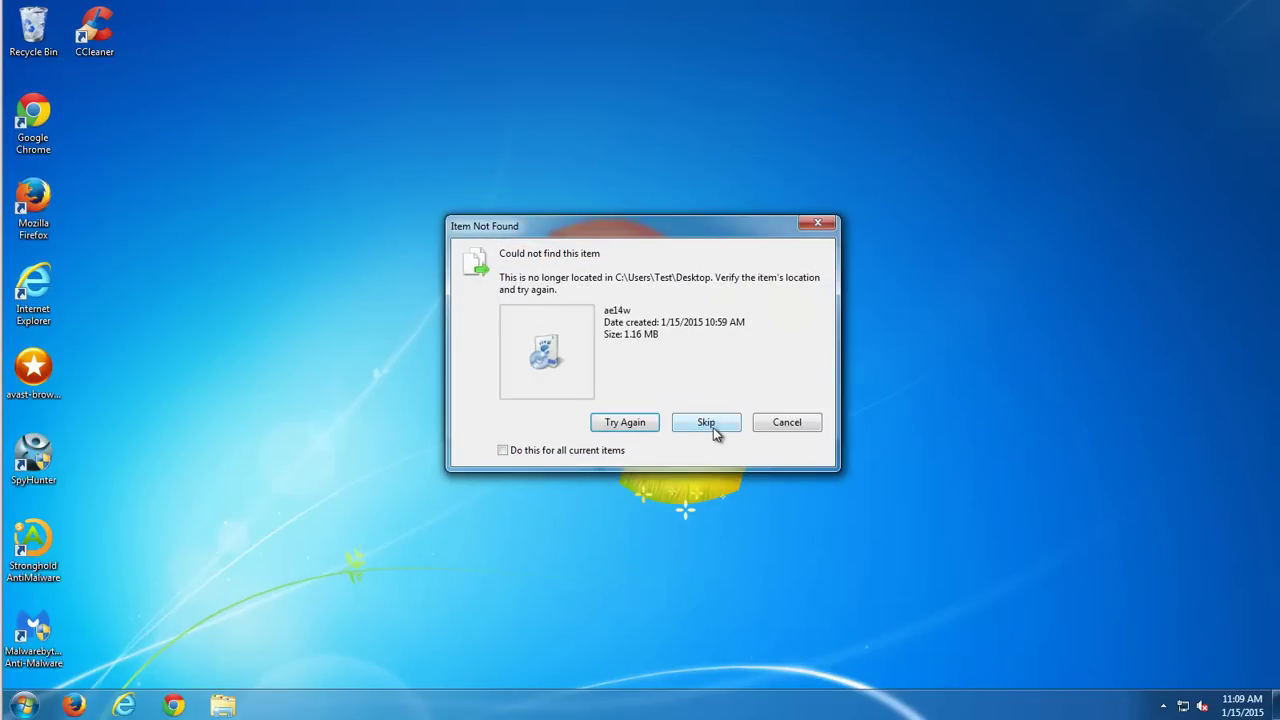
{"action": "left_click", "coordinate": [712, 430]}
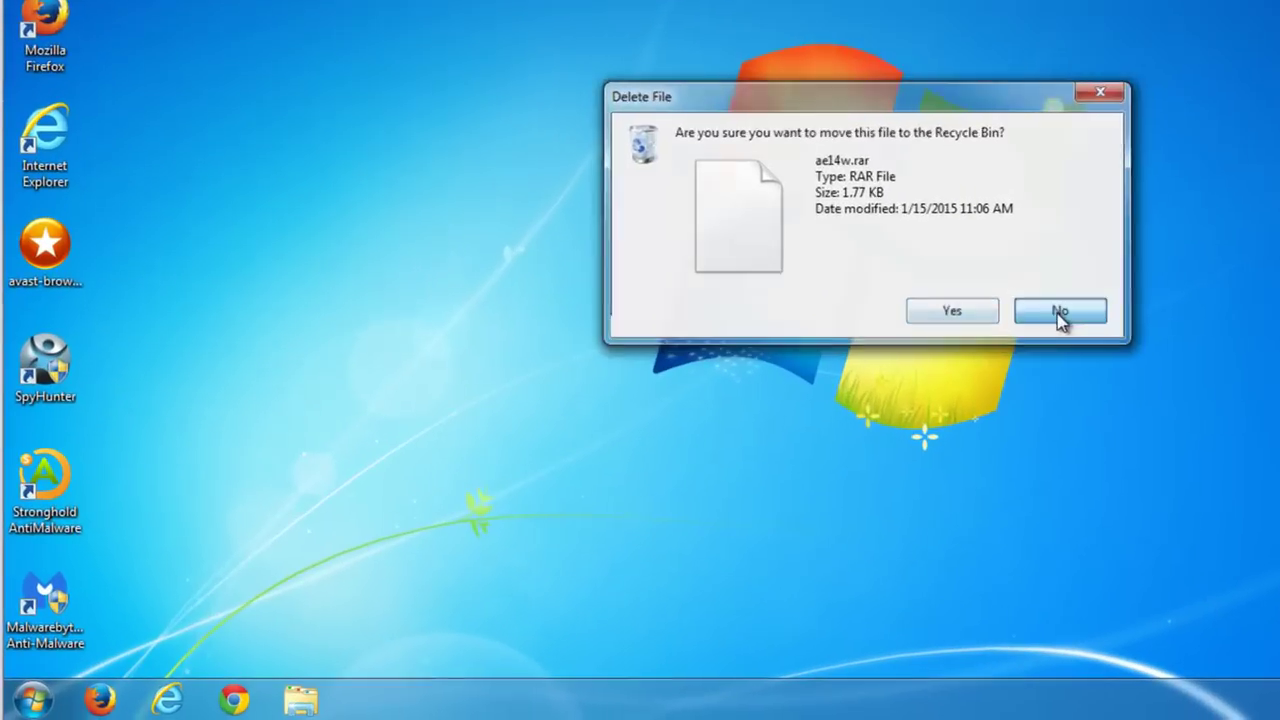
{"action": "left_click", "coordinate": [850, 393]}
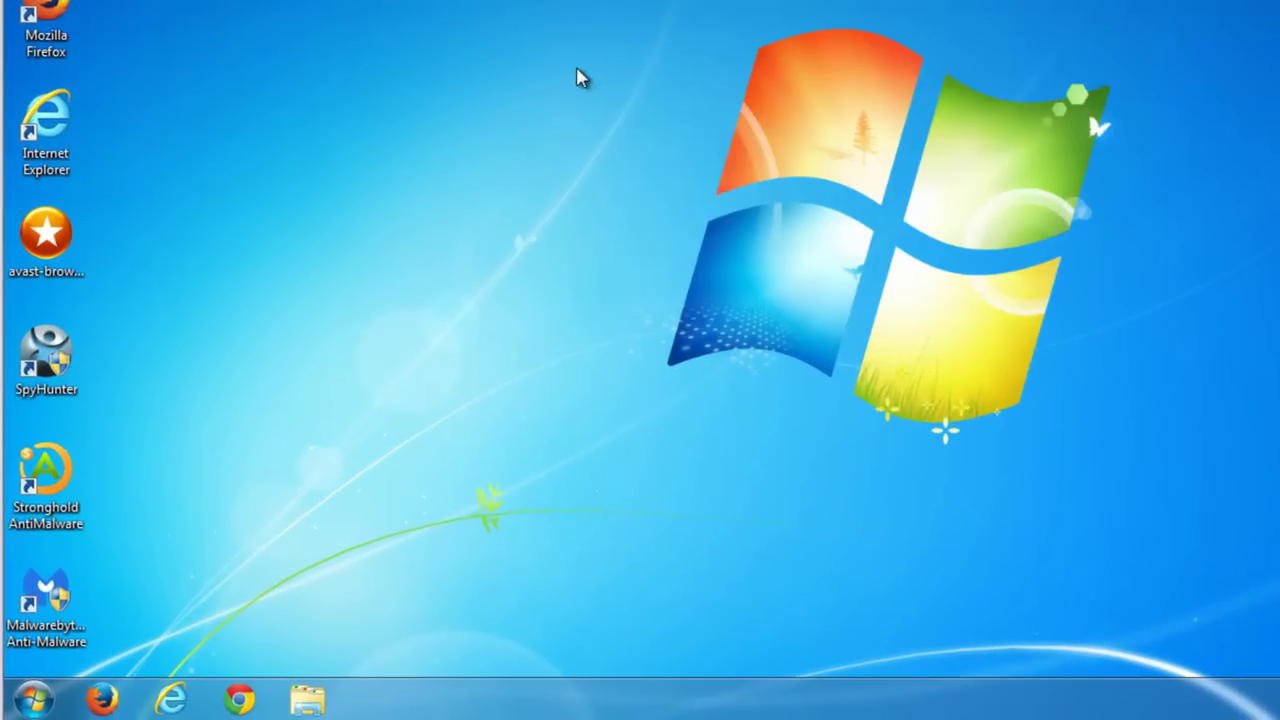
Step: Refresh the desktop and open Control Panel's Uninstall a program list
{"action": "right_click", "coordinate": [454, 213]}
{"action": "left_click", "coordinate": [520, 254]}
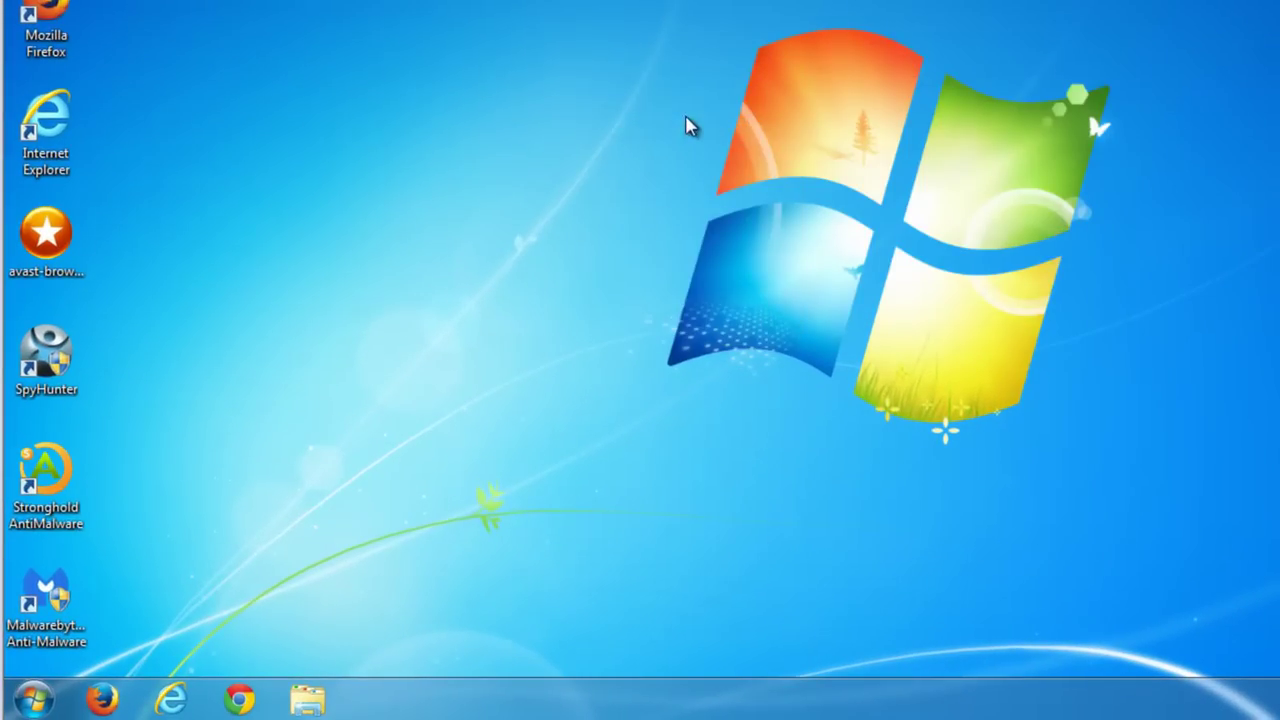
{"action": "left_click", "coordinate": [33, 698]}
{"action": "left_click", "coordinate": [368, 456]}
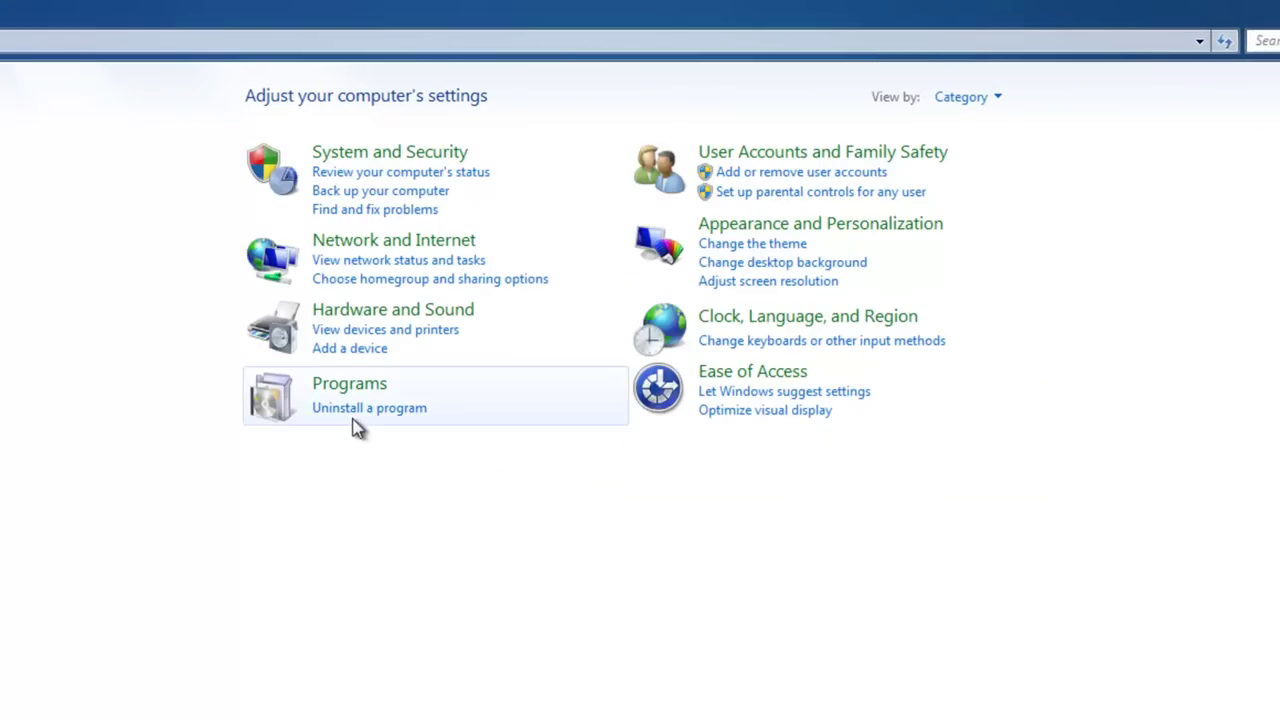
{"action": "left_click", "coordinate": [356, 411]}
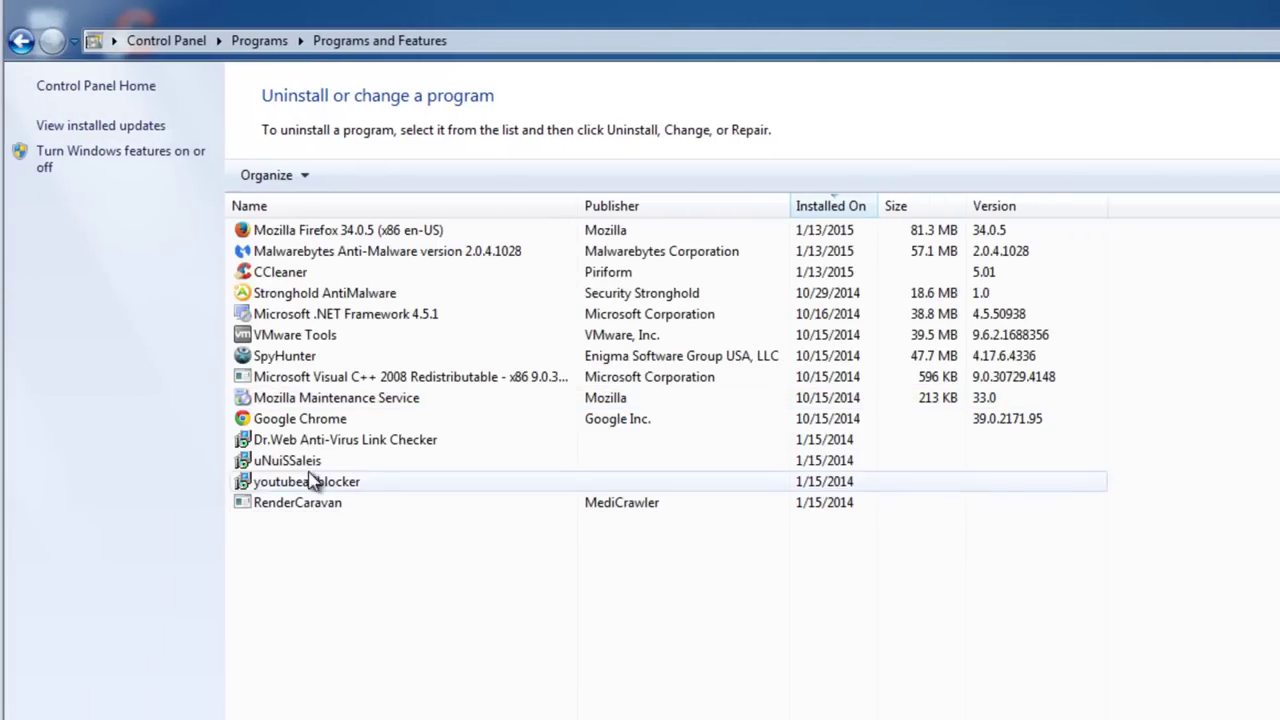
Step: Review the Dr.Web, sales adware, youtubeadblocker and RenderCaravan entries, then minimize the window
{"action": "left_click", "coordinate": [310, 440]}
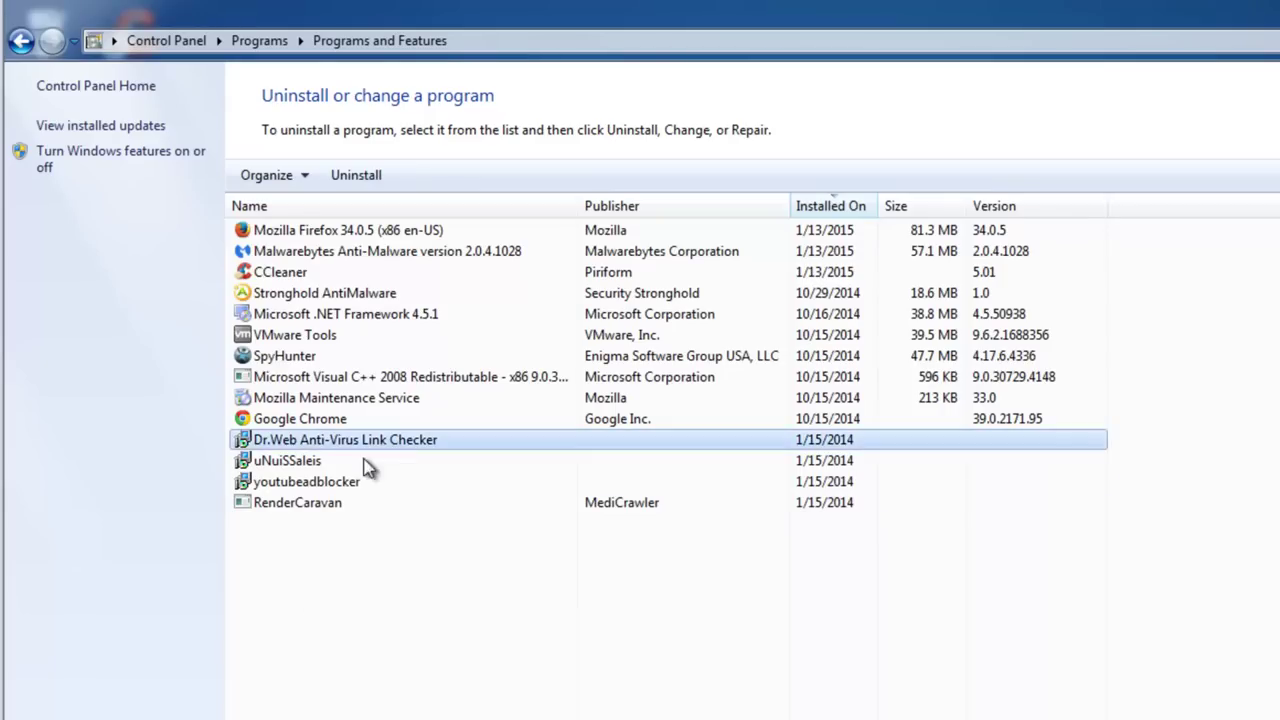
{"action": "left_click", "coordinate": [309, 462]}
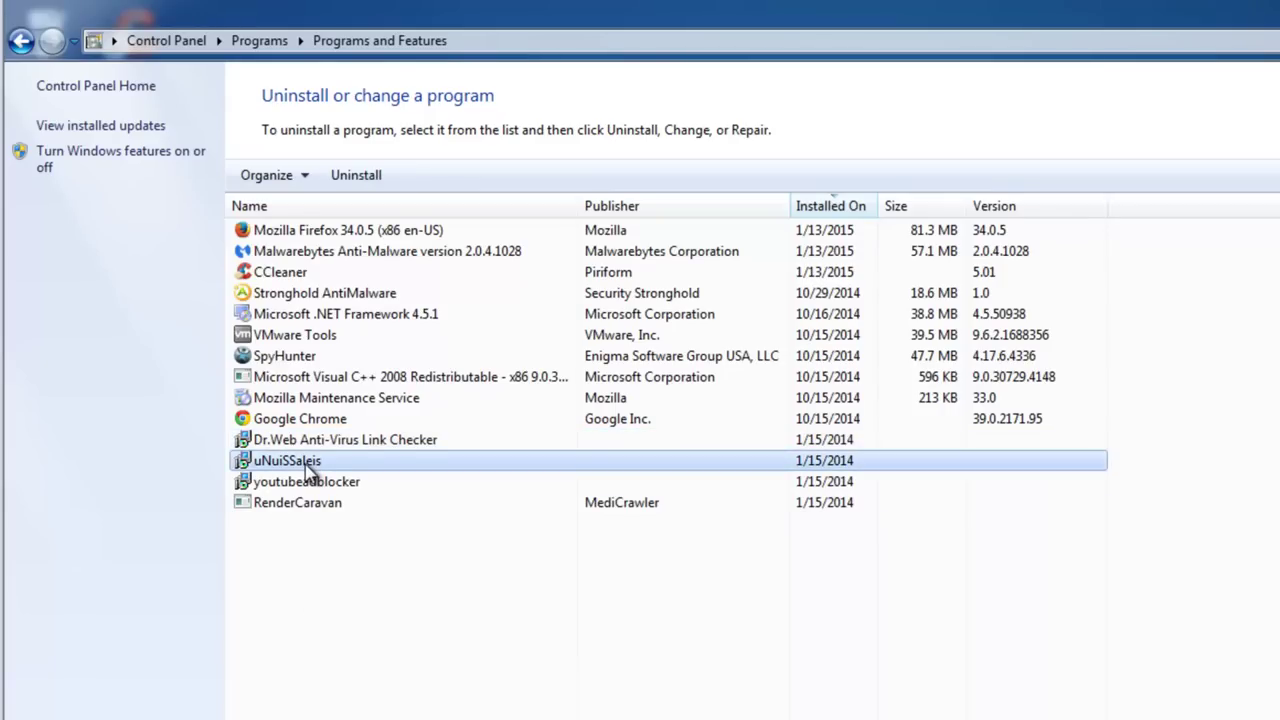
{"action": "left_click", "coordinate": [815, 484]}
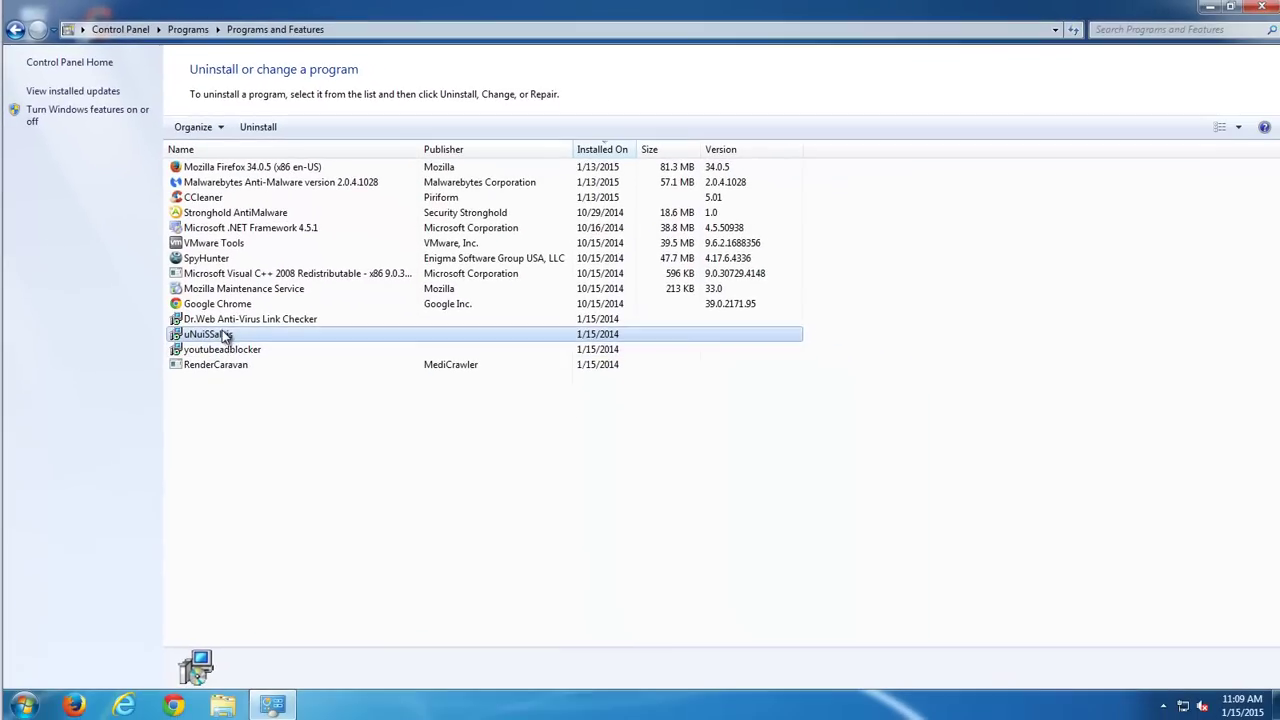
{"action": "left_click", "coordinate": [314, 508]}
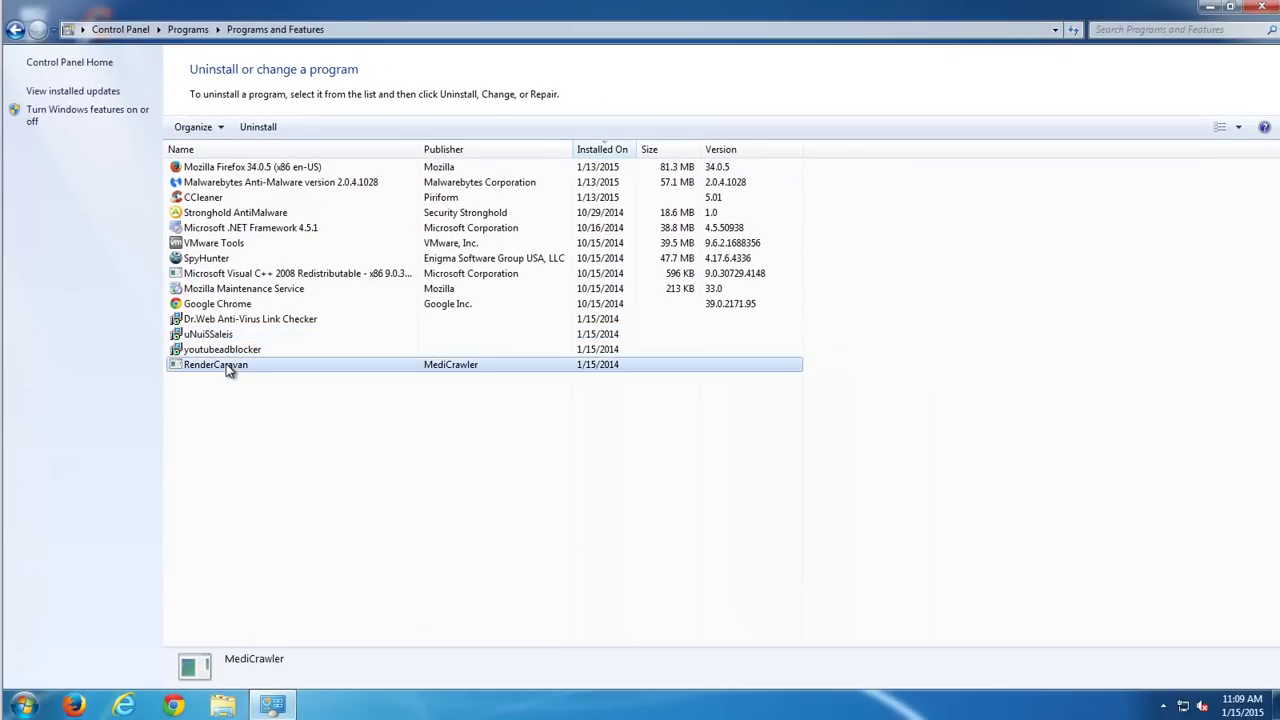
{"action": "left_click", "coordinate": [1209, 9]}
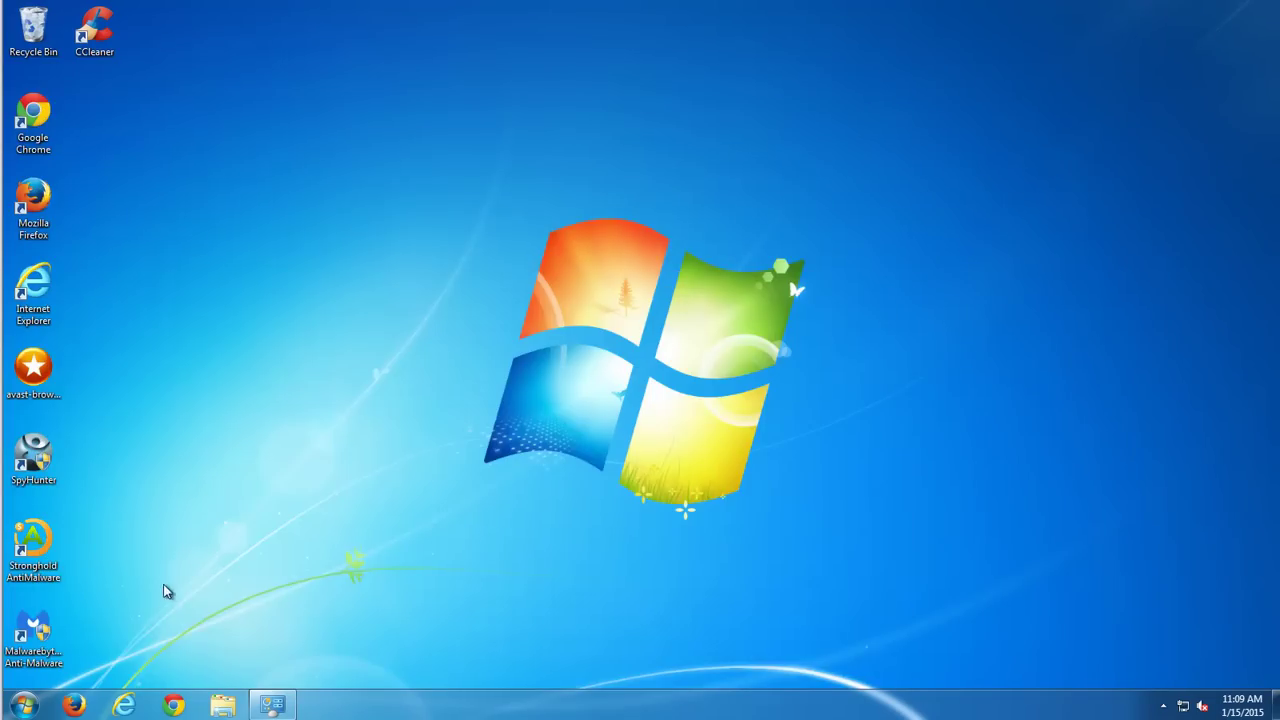
Step: Launch Chrome and close its chrome://extensions tab
{"action": "left_click", "coordinate": [167, 705]}
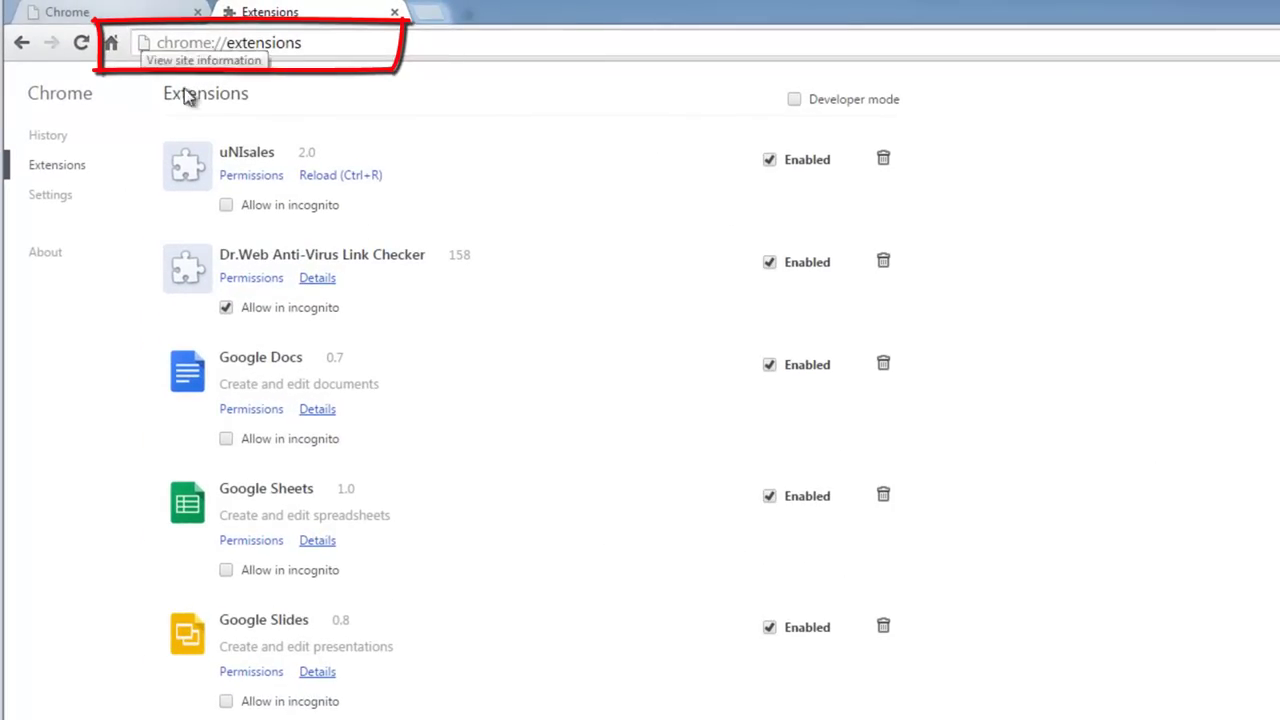
{"action": "left_click", "coordinate": [197, 38]}
{"action": "left_click", "coordinate": [314, 43]}
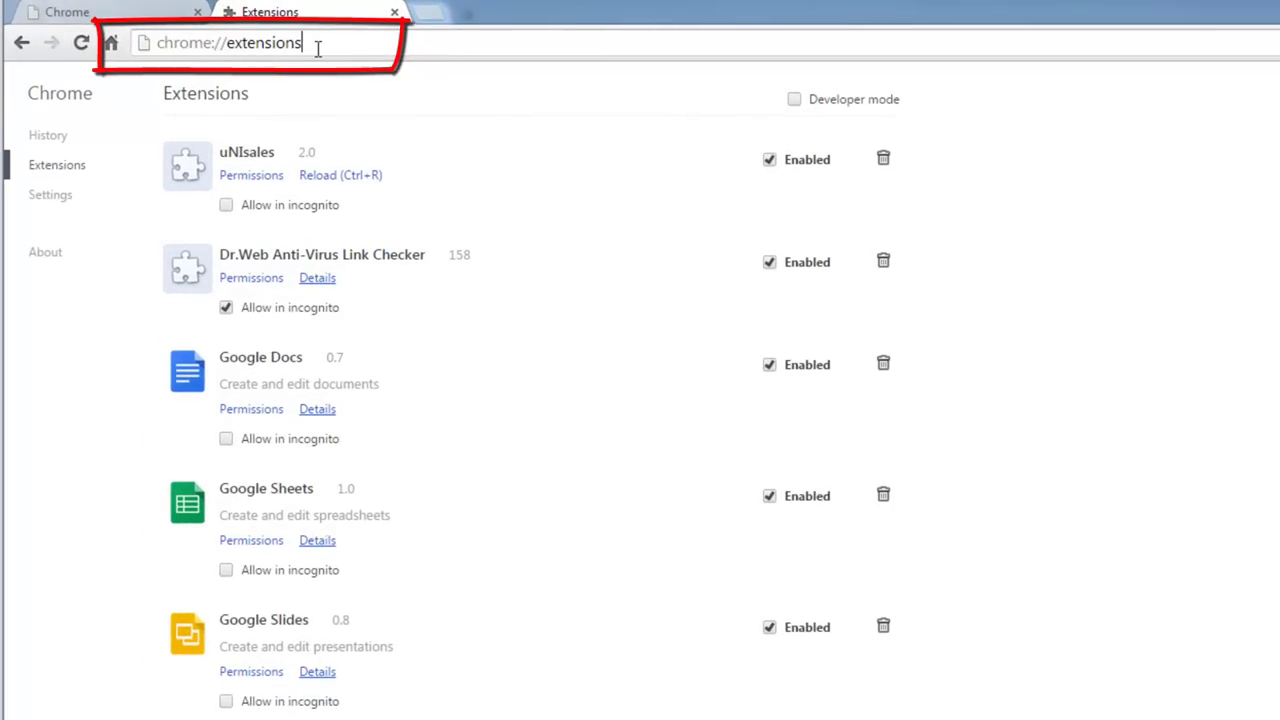
{"action": "key", "text": "ctrl+a"}
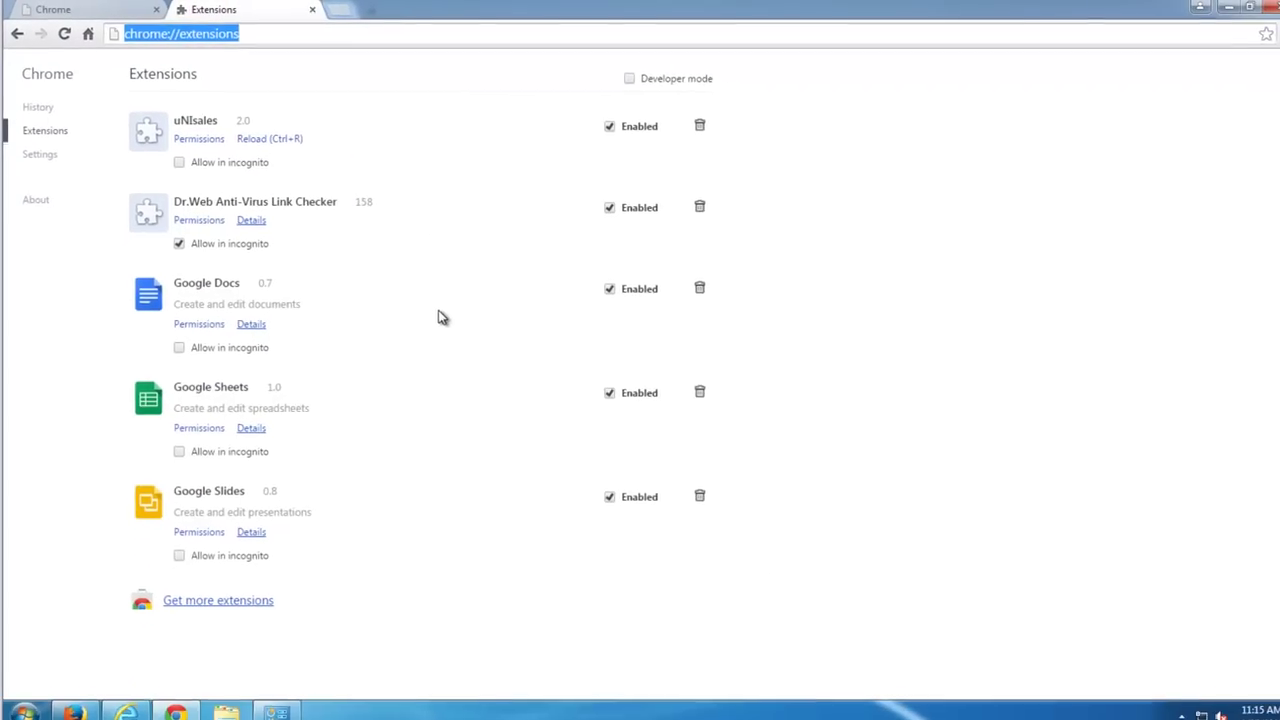
{"action": "left_click", "coordinate": [953, 314]}
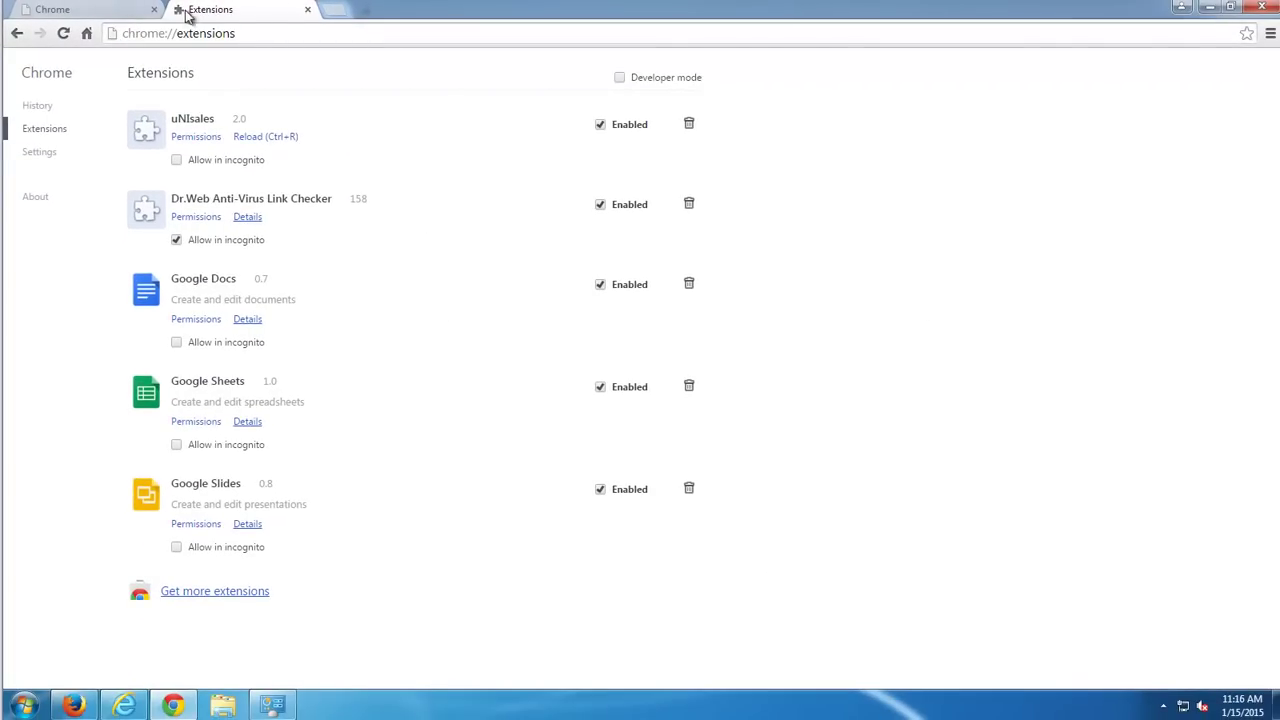
{"action": "left_click", "coordinate": [308, 11]}
Step: Remove the uNIsales and Dr.Web Anti-Virus Link Checker extensions in Chrome, then quit Chrome
{"action": "left_click", "coordinate": [1270, 33]}
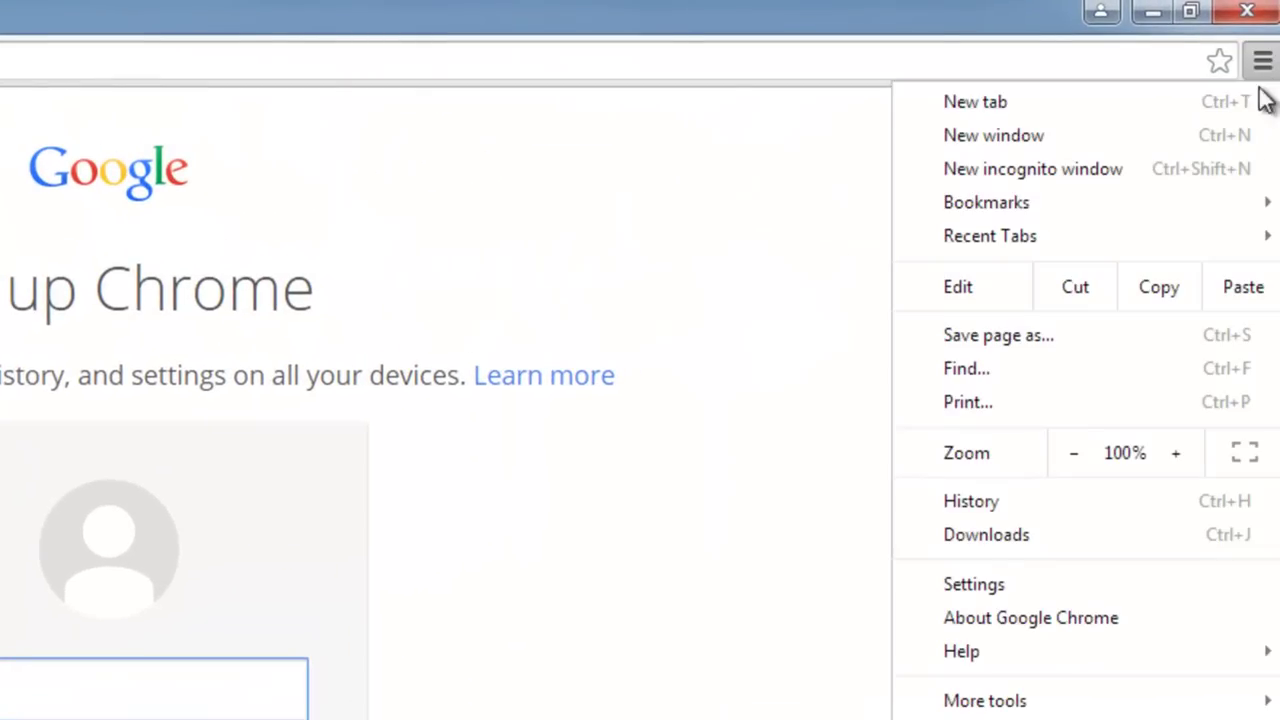
{"action": "left_click", "coordinate": [1034, 580]}
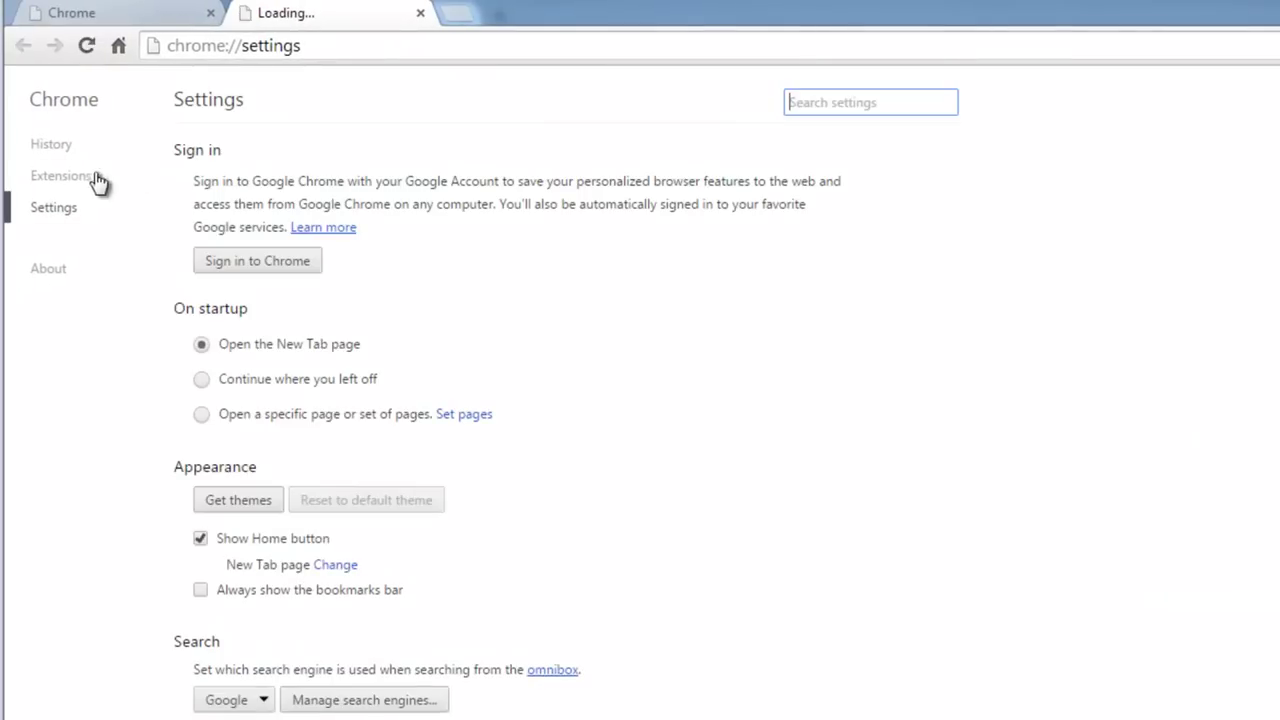
{"action": "left_click", "coordinate": [66, 183]}
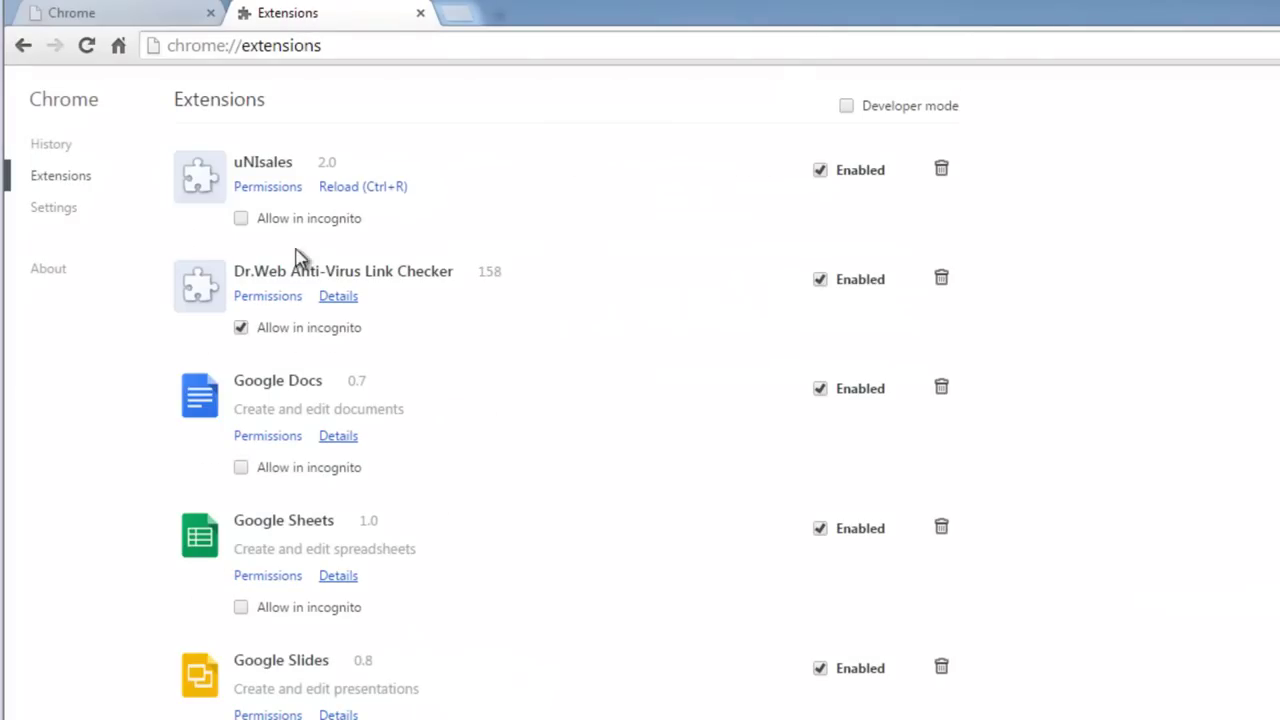
{"action": "left_click", "coordinate": [943, 170]}
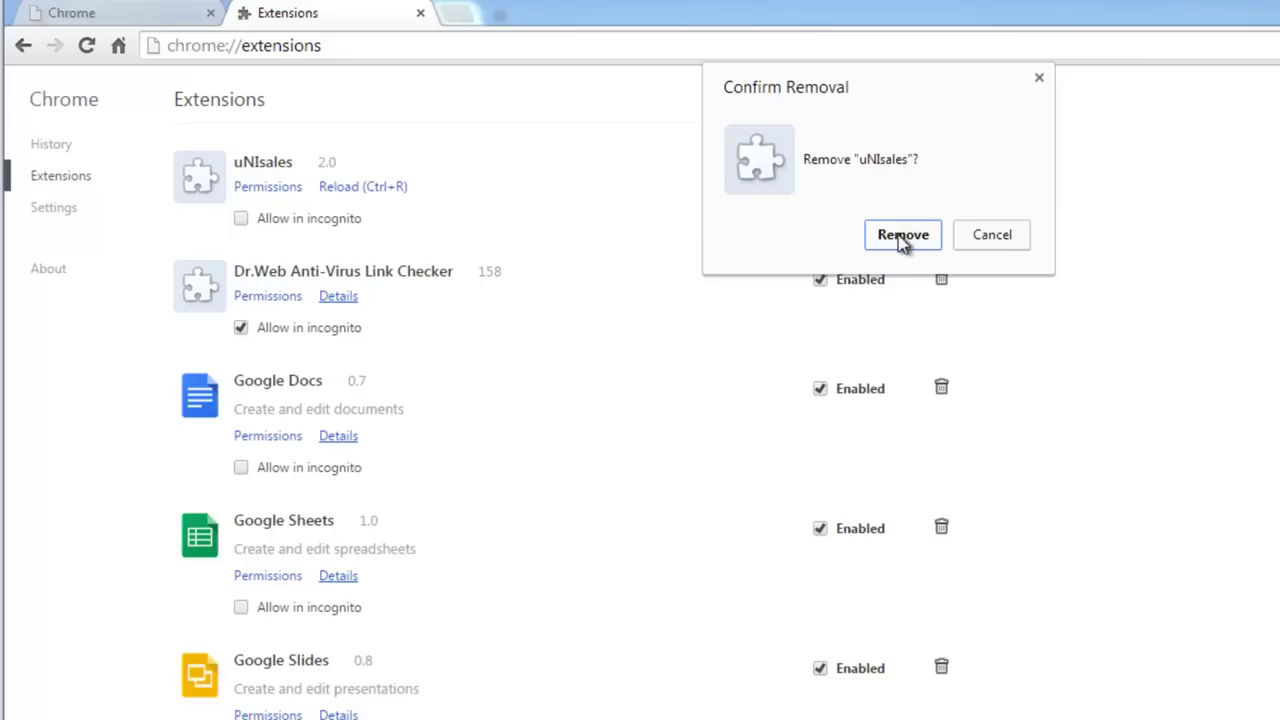
{"action": "left_click", "coordinate": [905, 238]}
{"action": "left_click", "coordinate": [941, 170]}
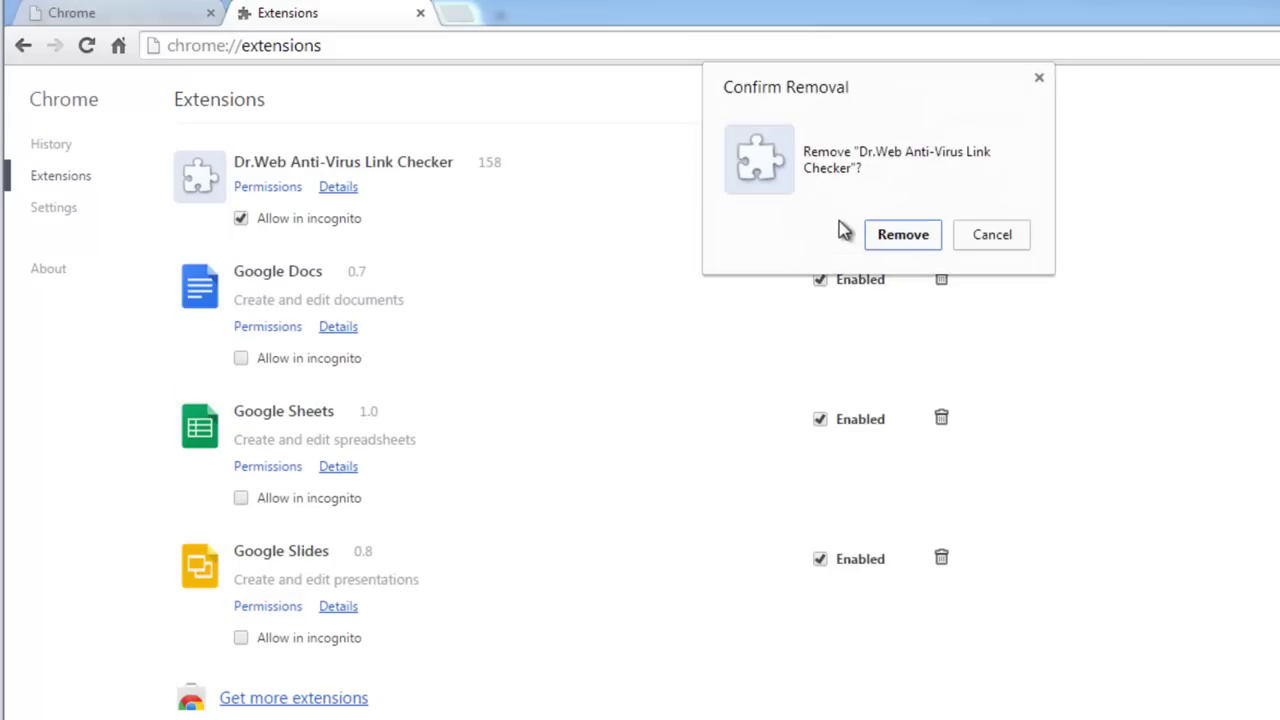
{"action": "left_click", "coordinate": [886, 244]}
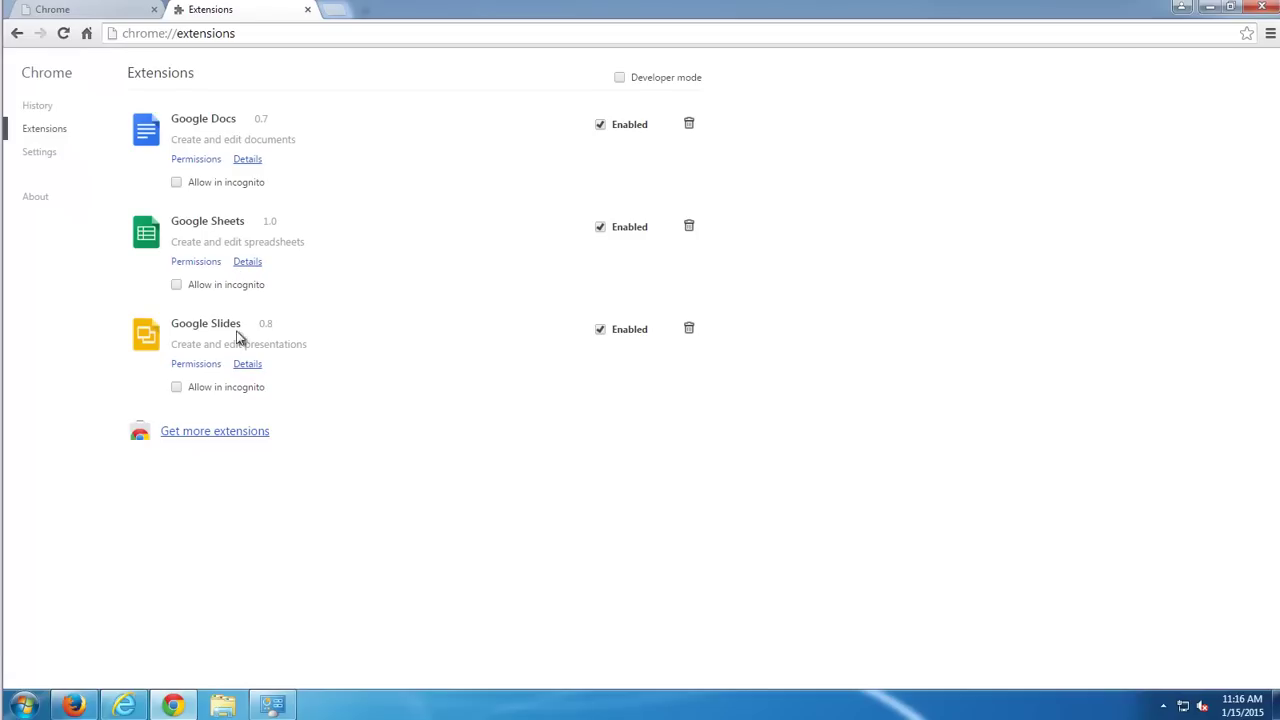
{"action": "left_click", "coordinate": [308, 10]}
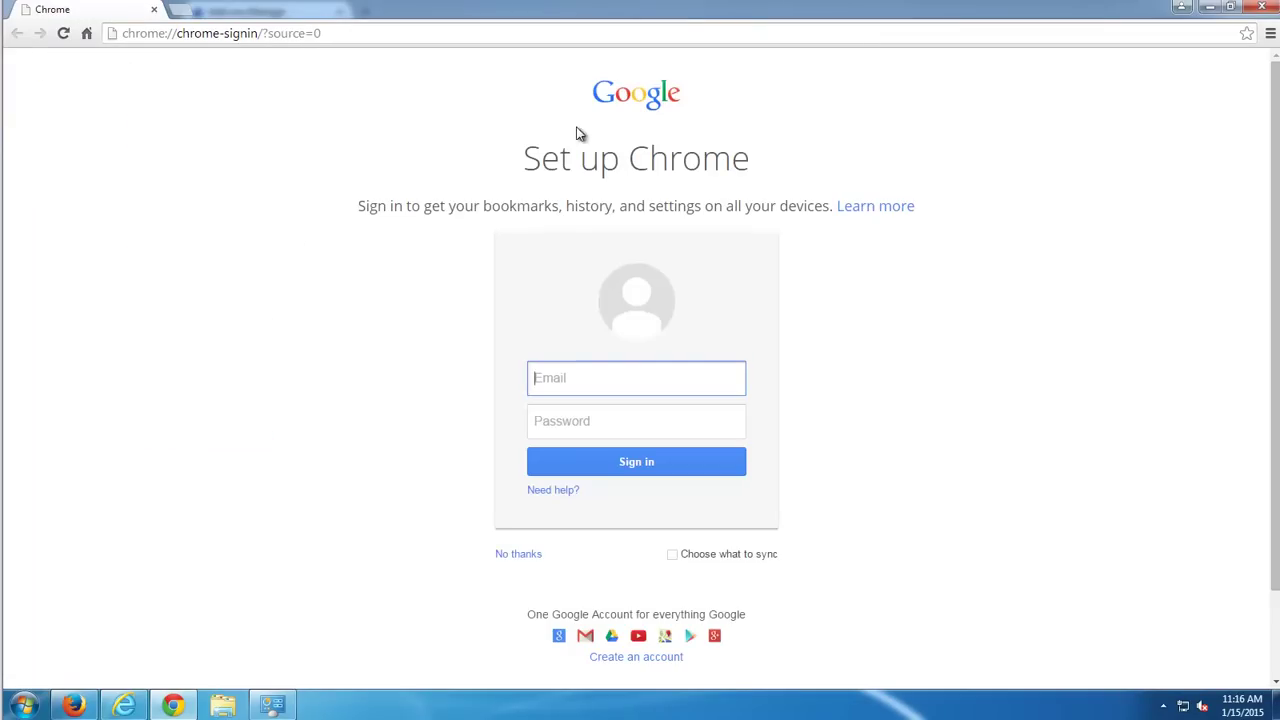
{"action": "left_click", "coordinate": [1262, 7]}
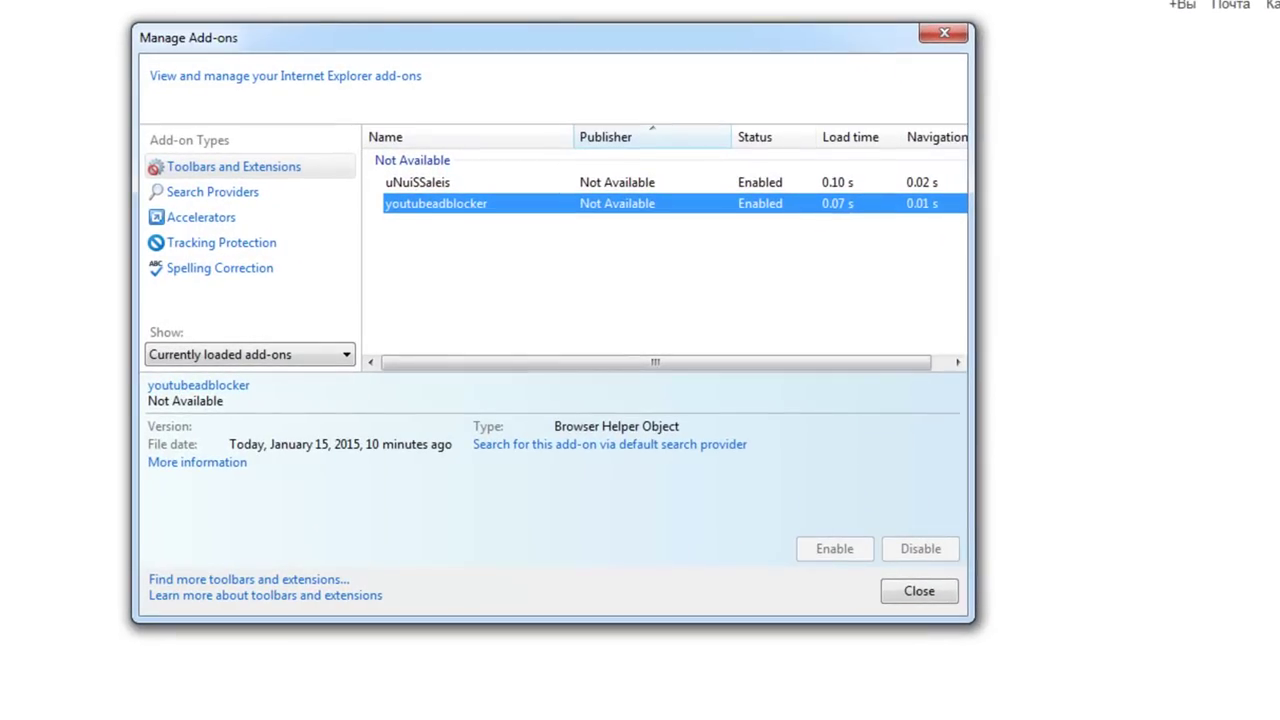
Step: Reopen Internet Explorer's Manage add-ons, view the uNuiSSaleis details, then close it
{"action": "left_click", "coordinate": [944, 33]}
{"action": "left_click", "coordinate": [1272, 4]}
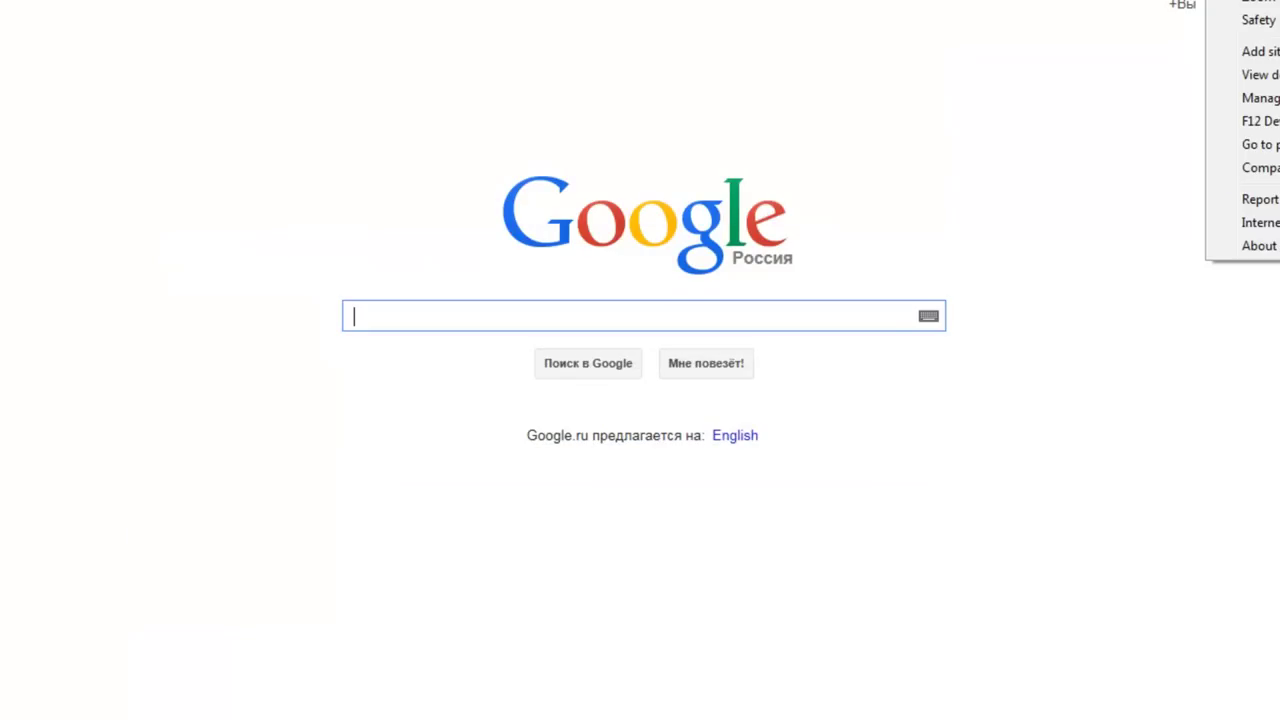
{"action": "left_click", "coordinate": [1260, 97]}
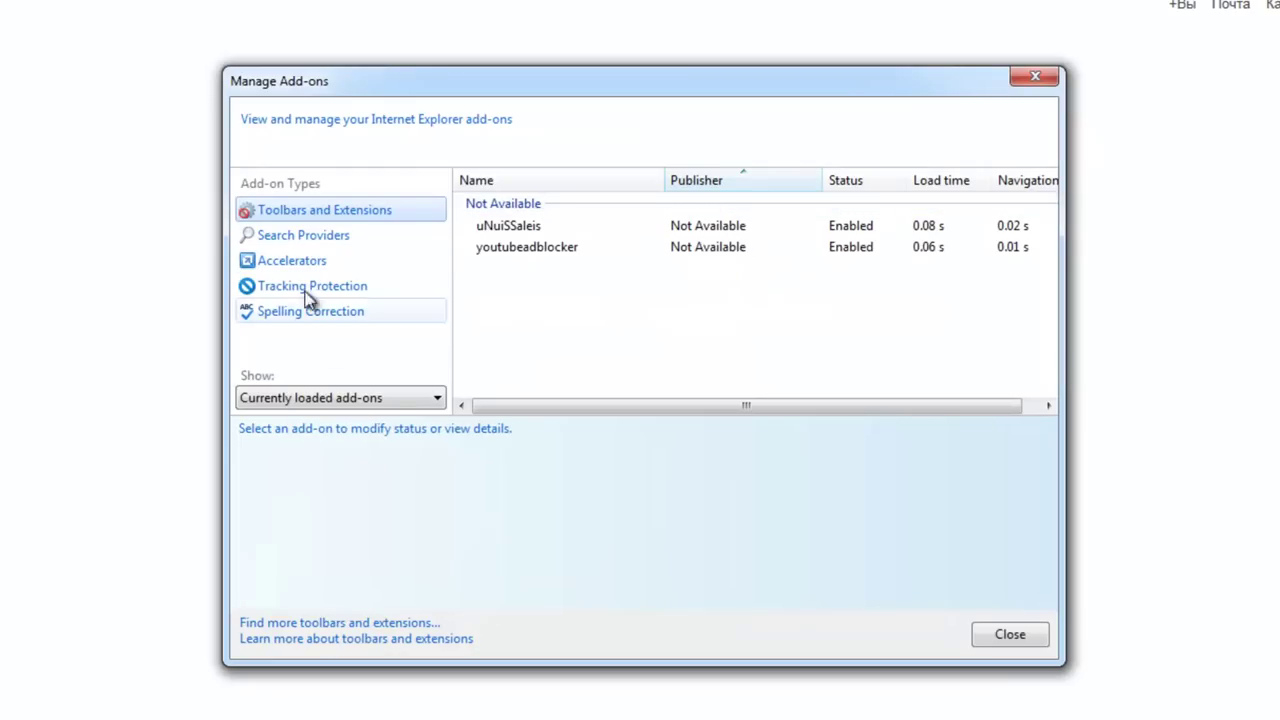
{"action": "left_click", "coordinate": [507, 229]}
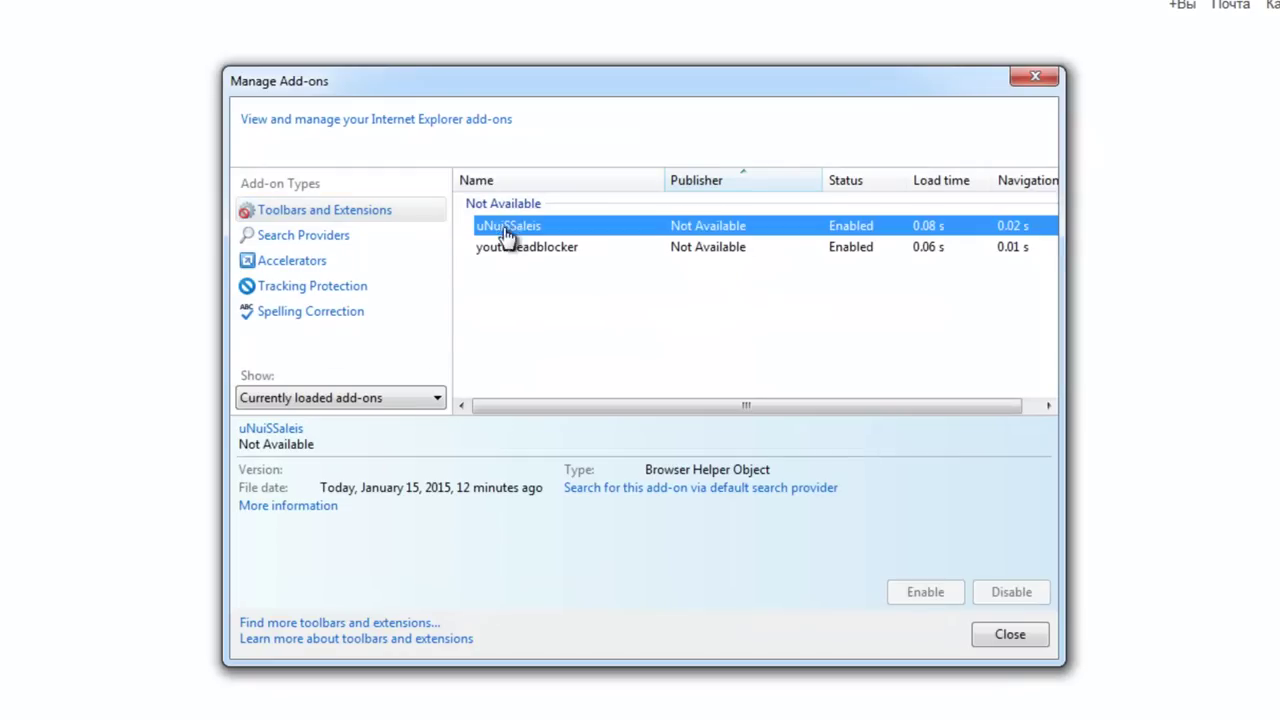
{"action": "left_click", "coordinate": [1040, 78]}
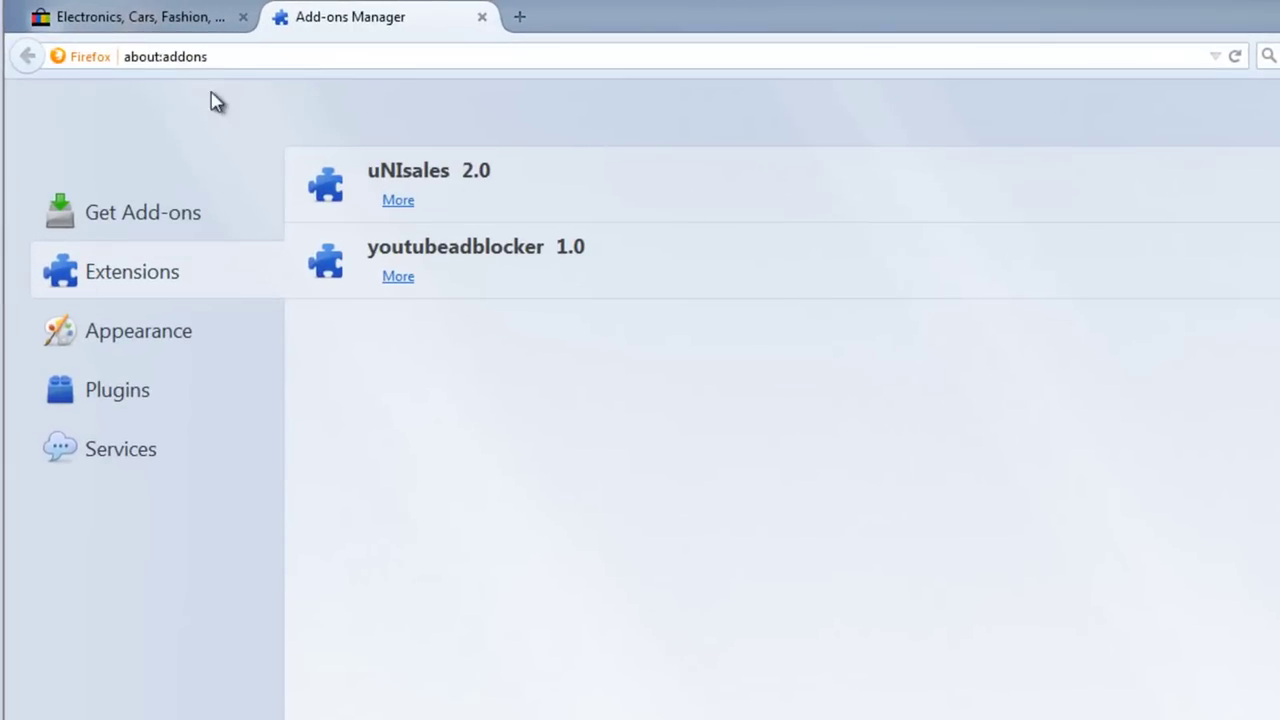
Step: Return to Firefox's add-ons manager and show the Extensions list
{"action": "left_click", "coordinate": [143, 20]}
{"action": "left_click", "coordinate": [330, 17]}
{"action": "left_click", "coordinate": [215, 56]}
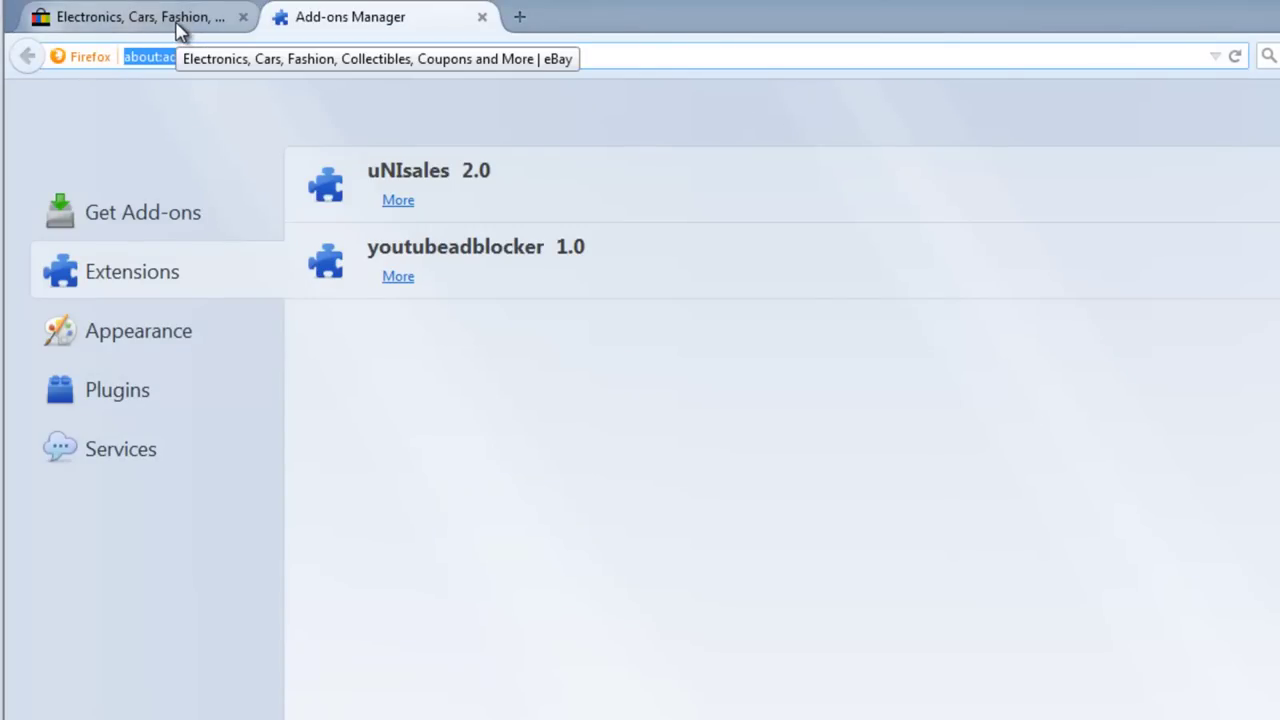
{"action": "left_click", "coordinate": [174, 28]}
{"action": "left_click", "coordinate": [340, 28]}
{"action": "left_click", "coordinate": [1260, 56]}
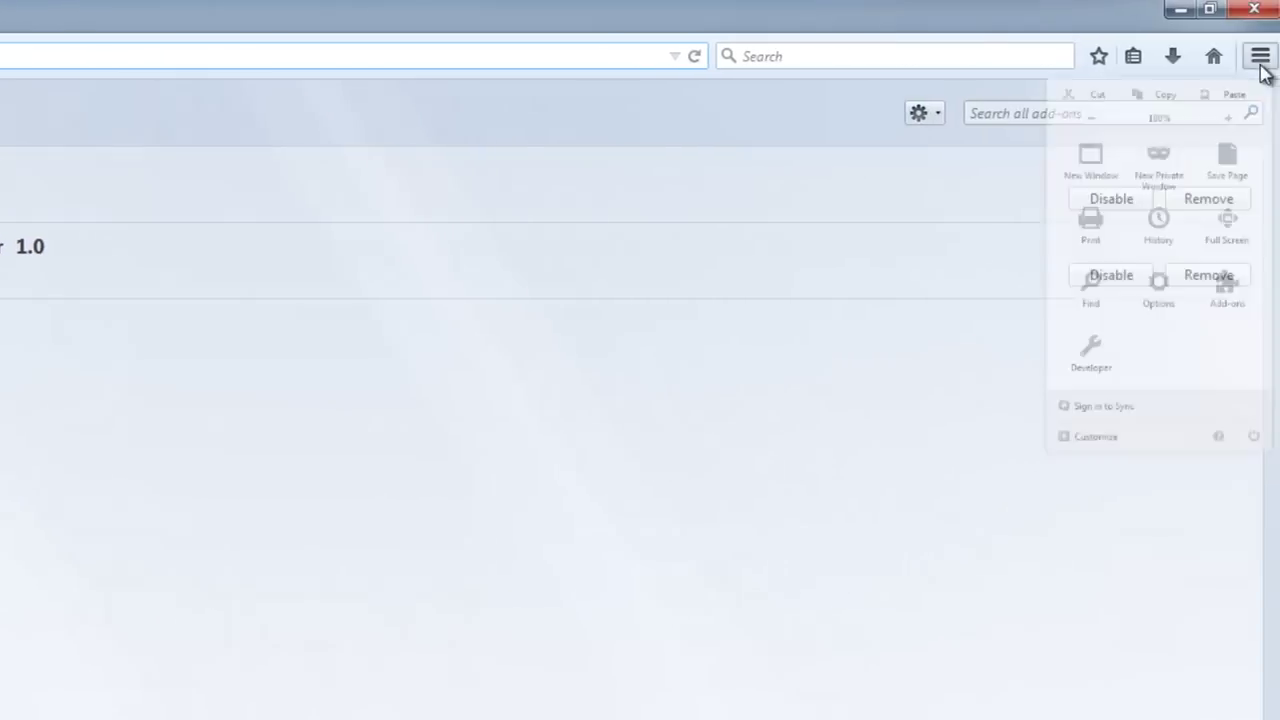
{"action": "left_click", "coordinate": [1228, 400]}
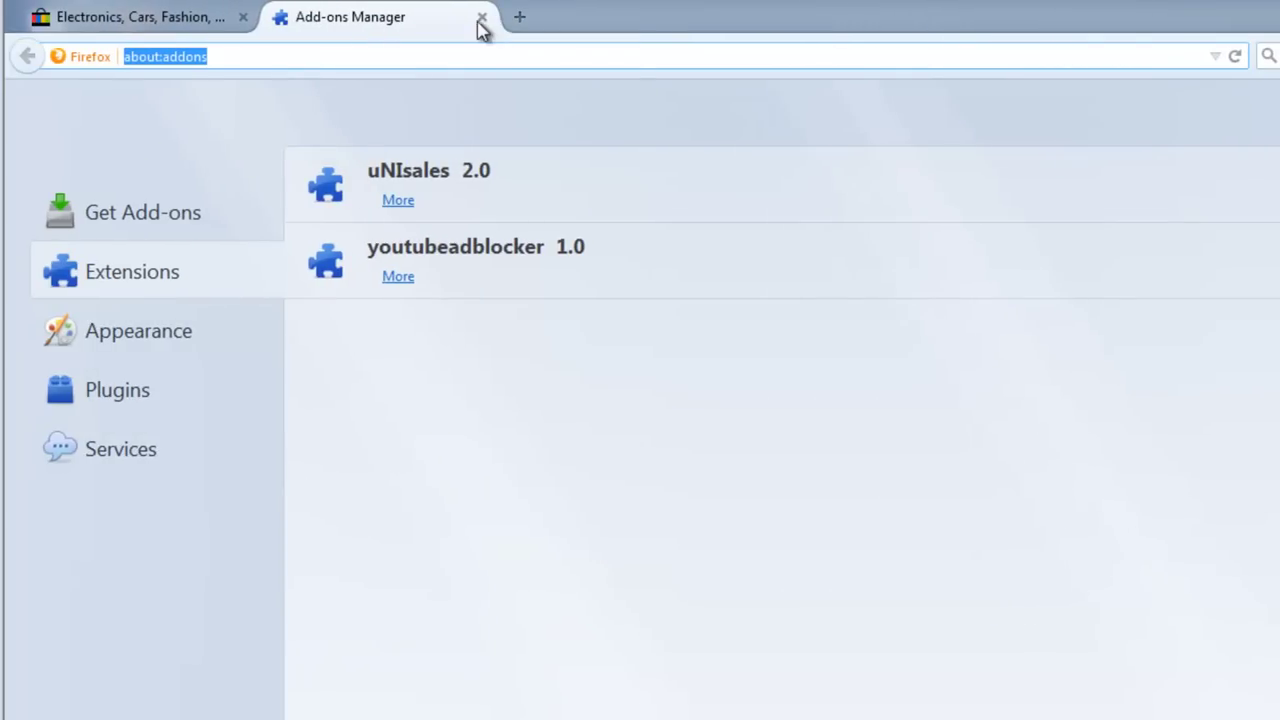
{"action": "left_click", "coordinate": [109, 276]}
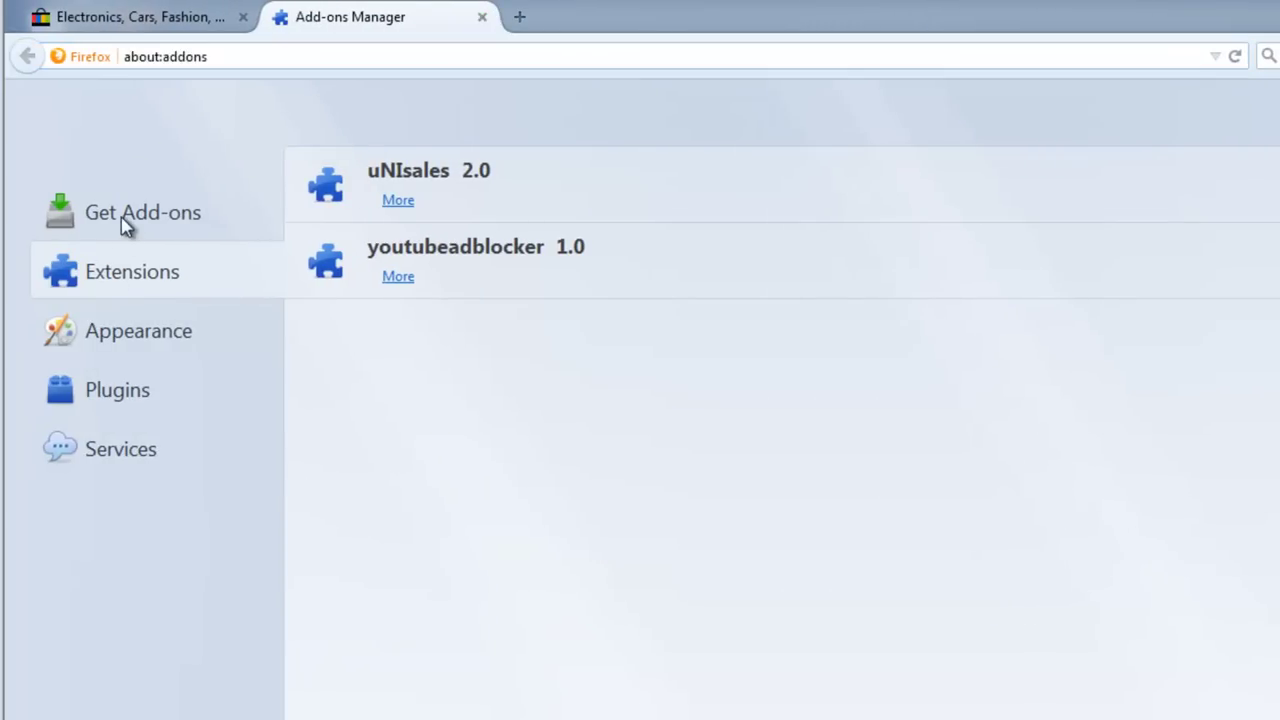
Step: Remove the uNIsales and youtubeadblocker extensions, then close the add-ons tab and Firefox
{"action": "left_click", "coordinate": [1279, 189]}
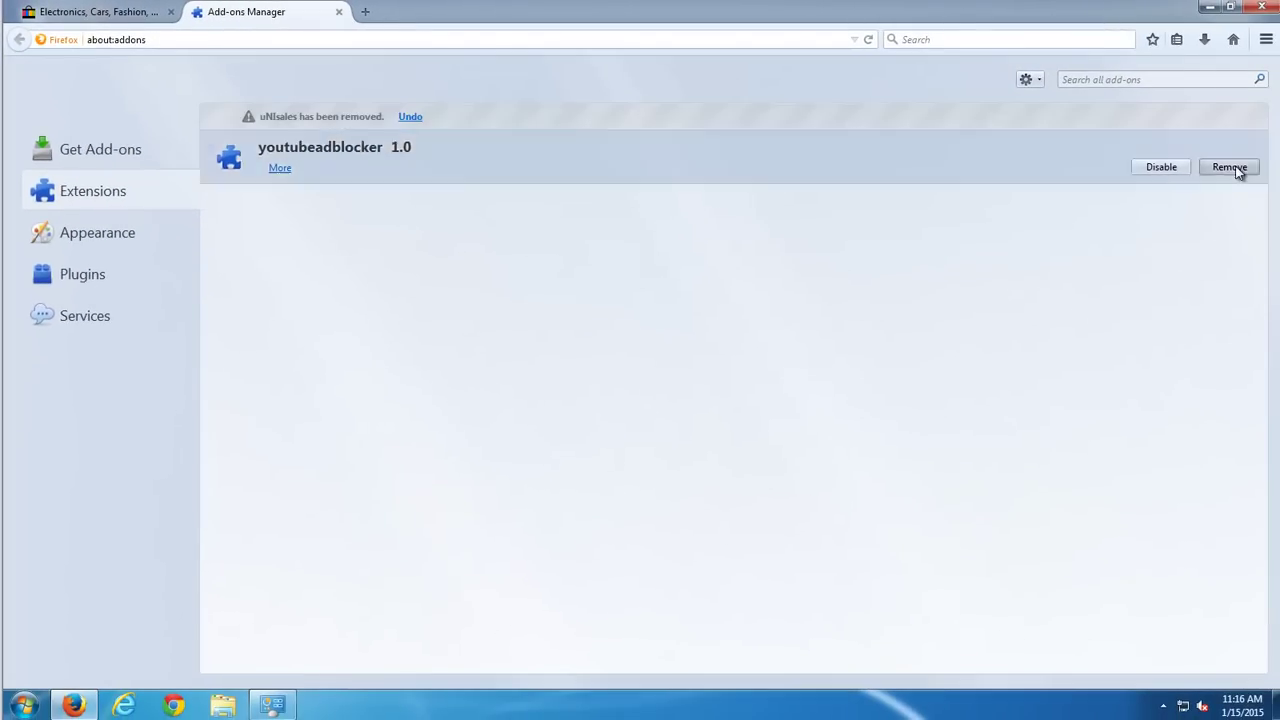
{"action": "left_click", "coordinate": [1279, 238]}
{"action": "left_click", "coordinate": [338, 11]}
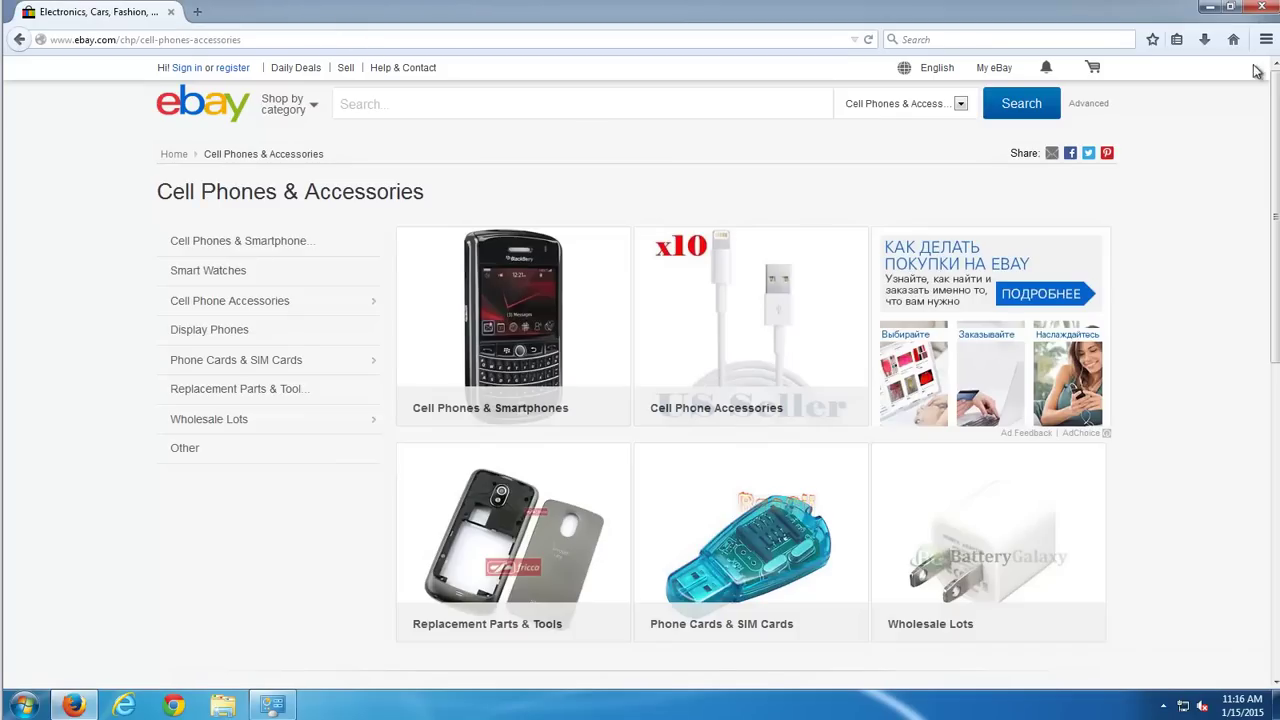
{"action": "left_click", "coordinate": [1261, 6]}
Step: Refresh the desktop and open Control Panel's installed programs list
{"action": "right_click", "coordinate": [277, 403]}
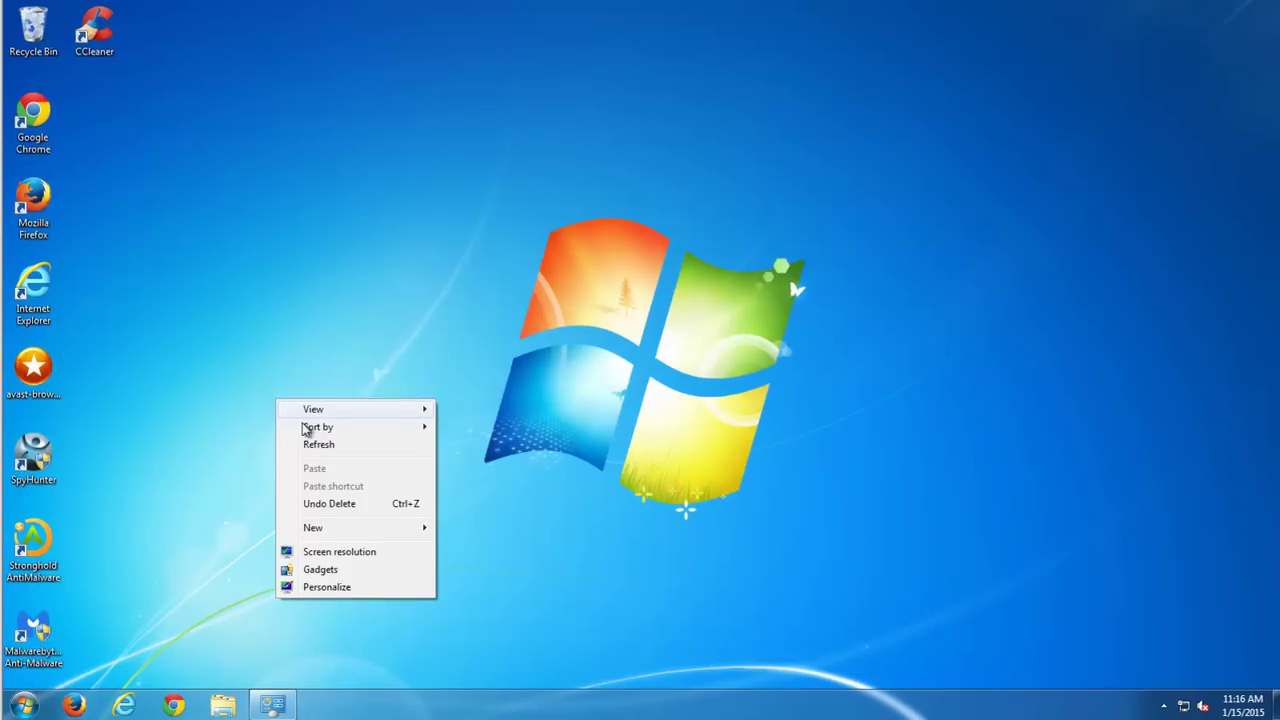
{"action": "left_click", "coordinate": [320, 444]}
{"action": "left_click", "coordinate": [25, 703]}
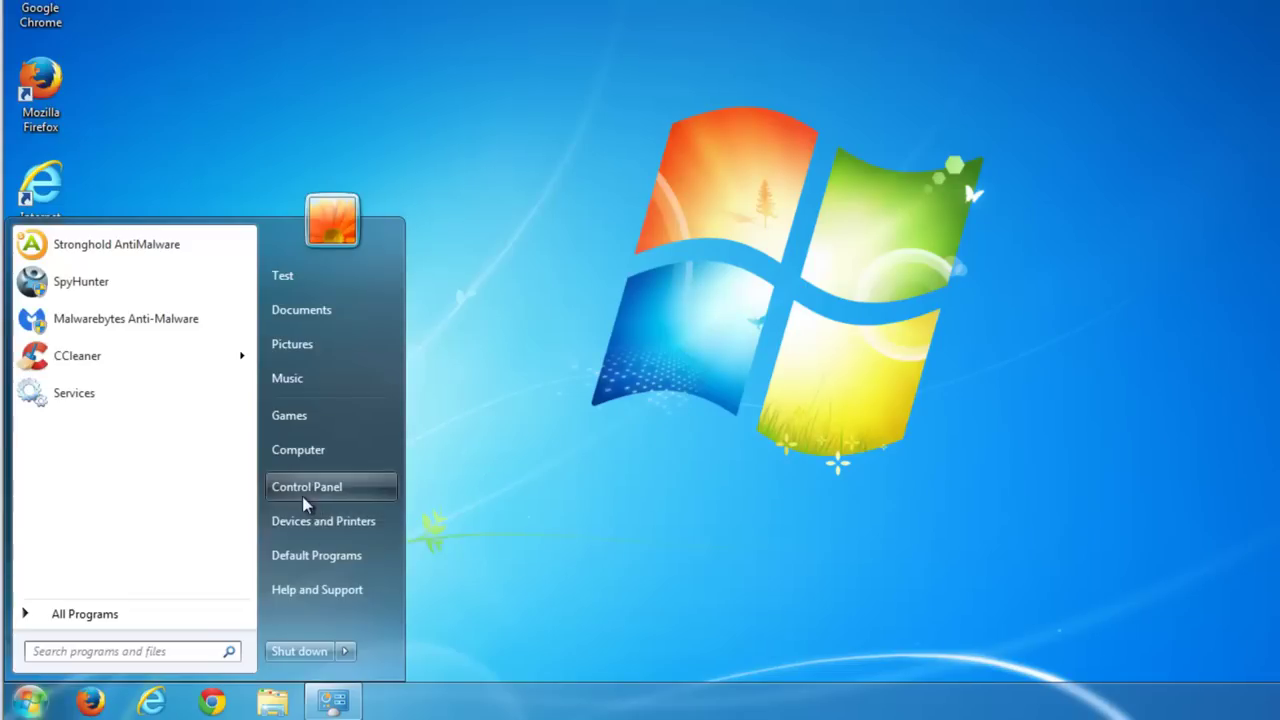
{"action": "left_click", "coordinate": [417, 520]}
{"action": "left_click", "coordinate": [441, 370]}
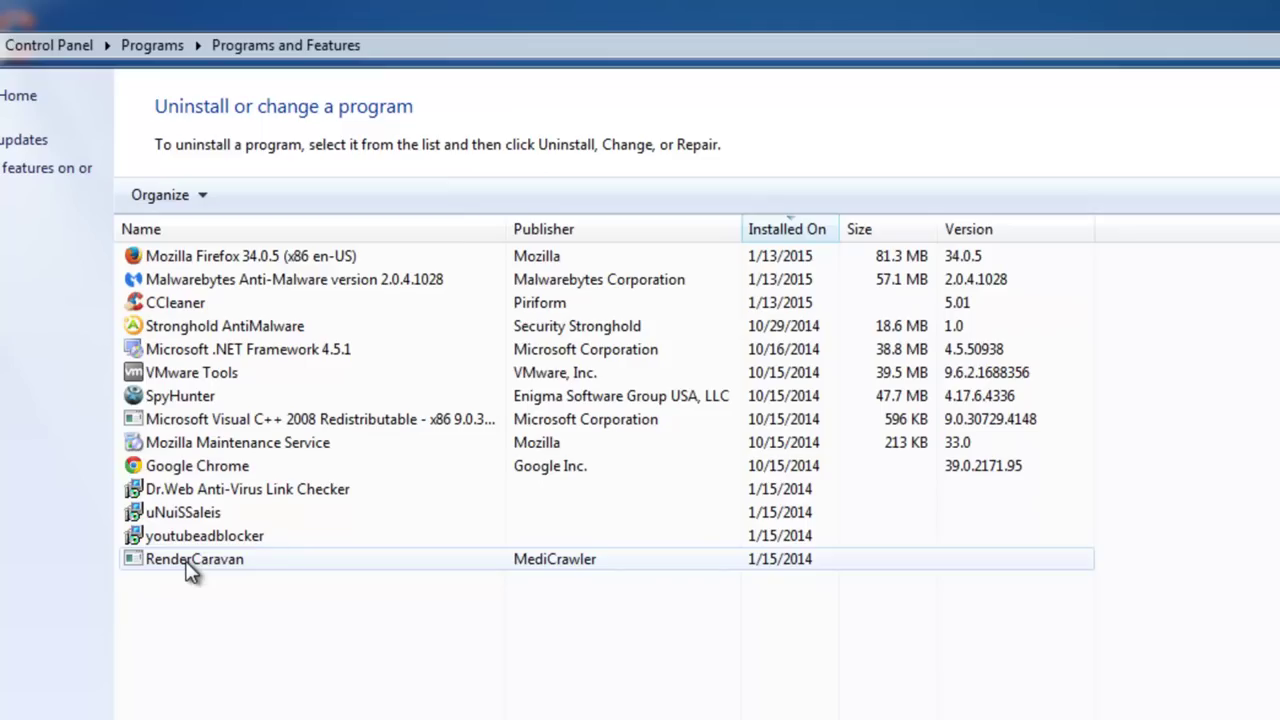
Step: Uninstall uNuiSSaleis and youtubeadblocker, declining the offered extension each time
{"action": "left_click", "coordinate": [150, 512]}
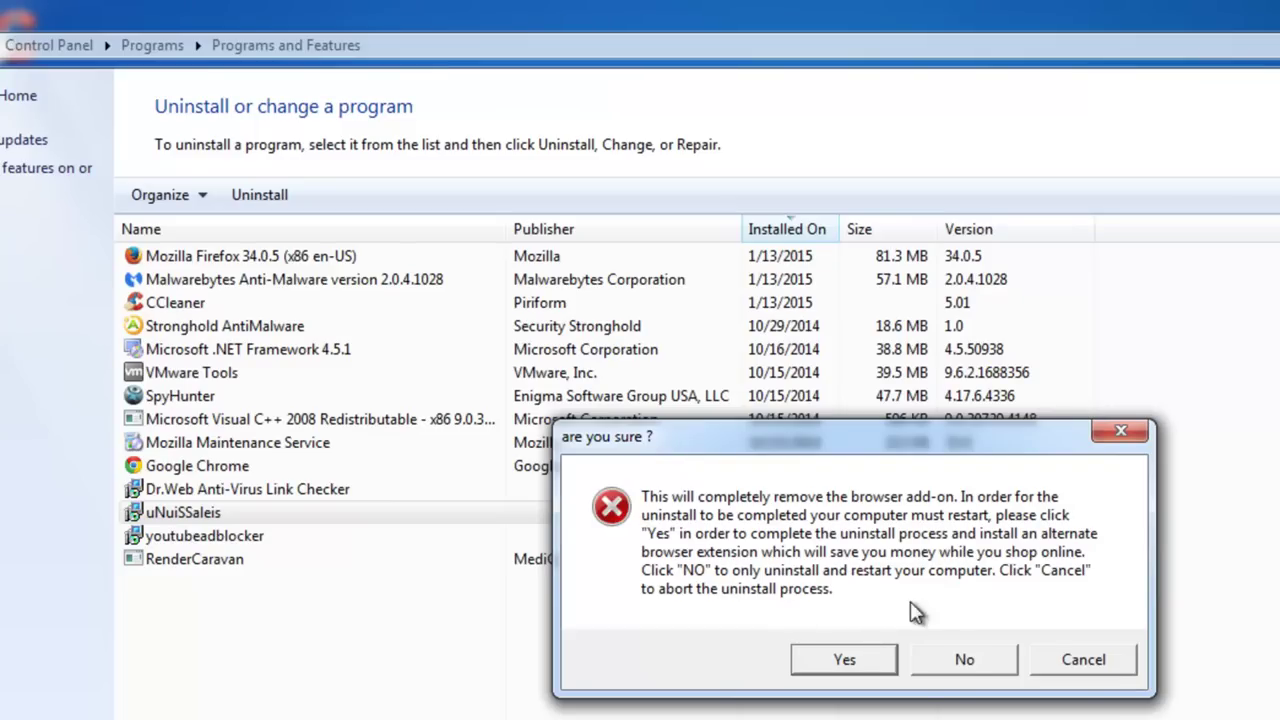
{"action": "left_click", "coordinate": [964, 660]}
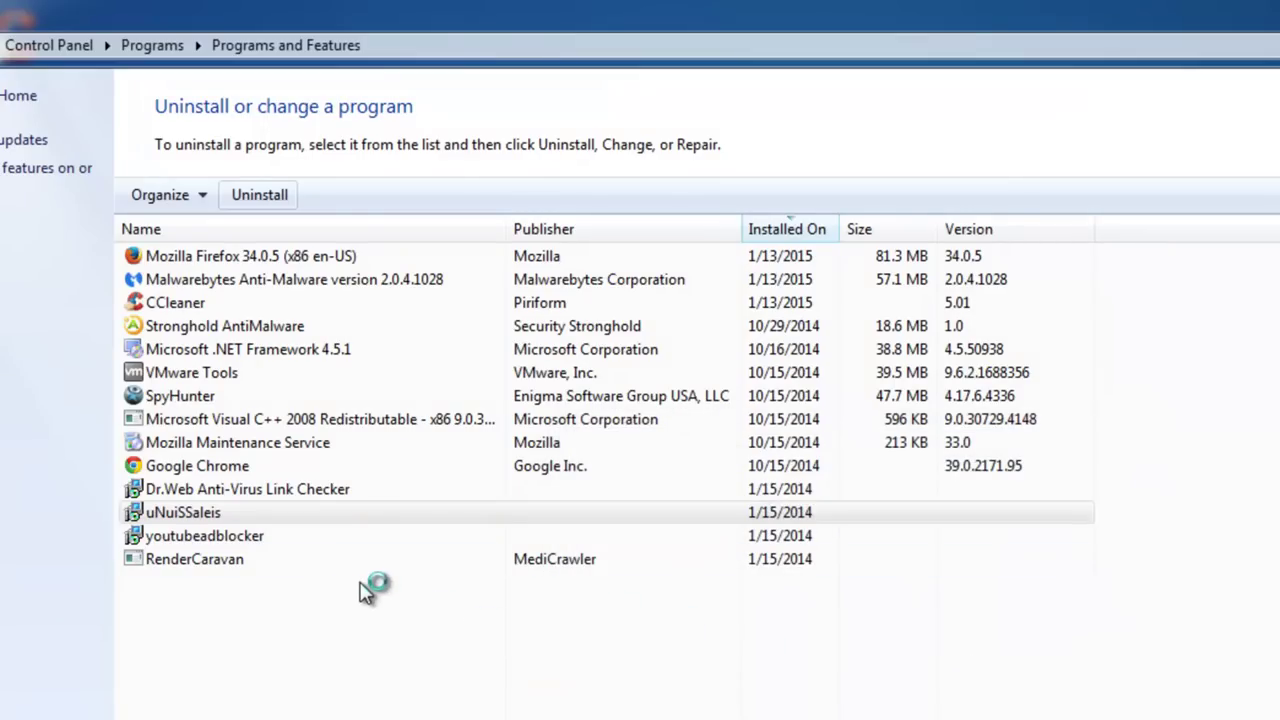
{"action": "left_click", "coordinate": [238, 512]}
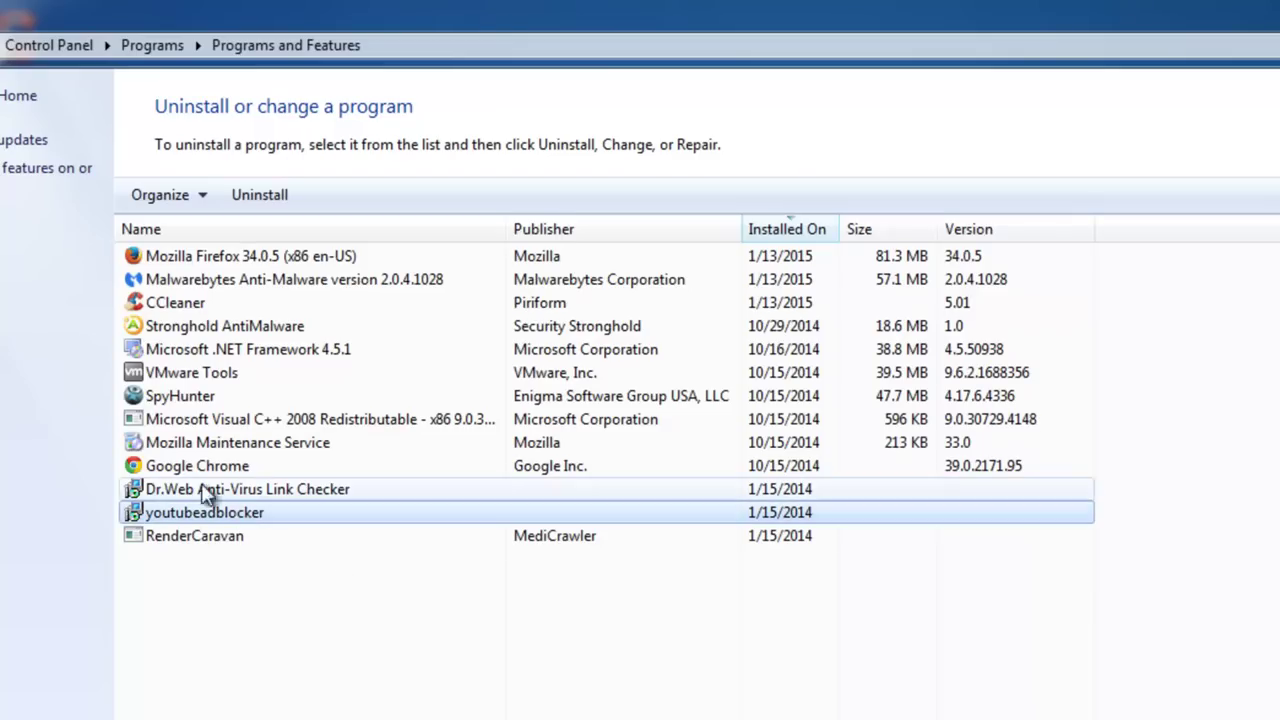
{"action": "left_click", "coordinate": [257, 194]}
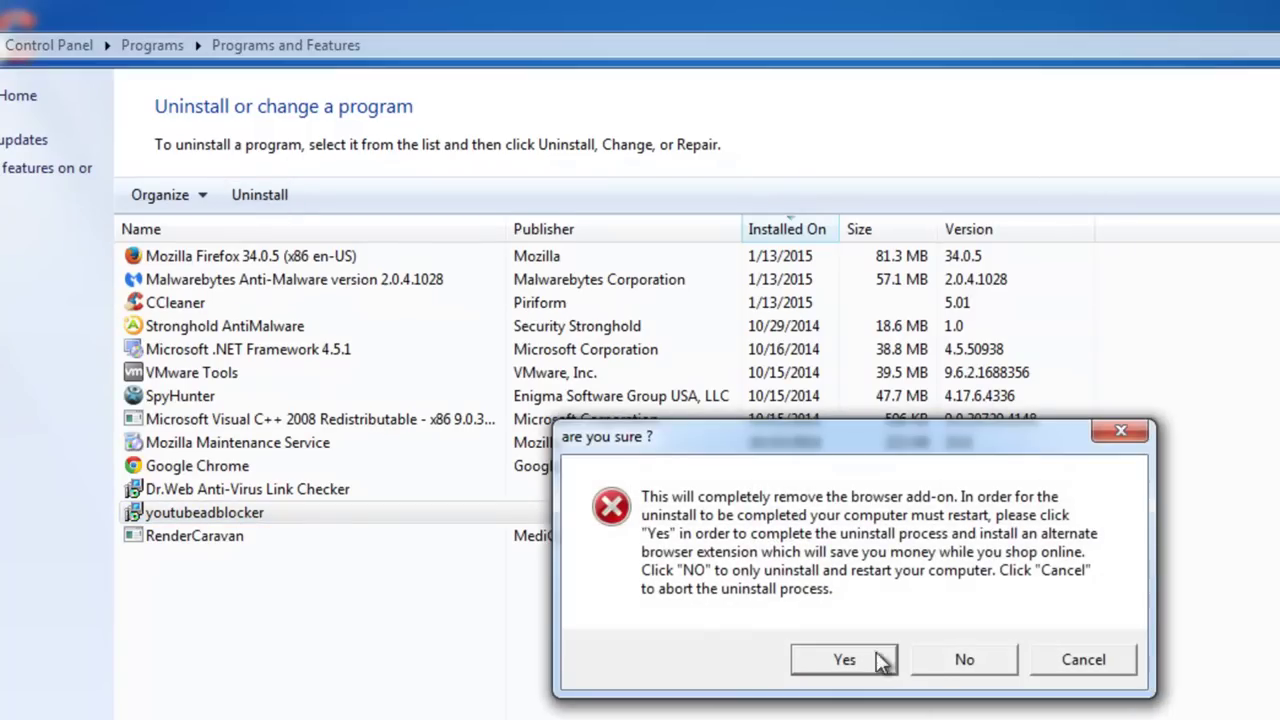
{"action": "left_click", "coordinate": [934, 662]}
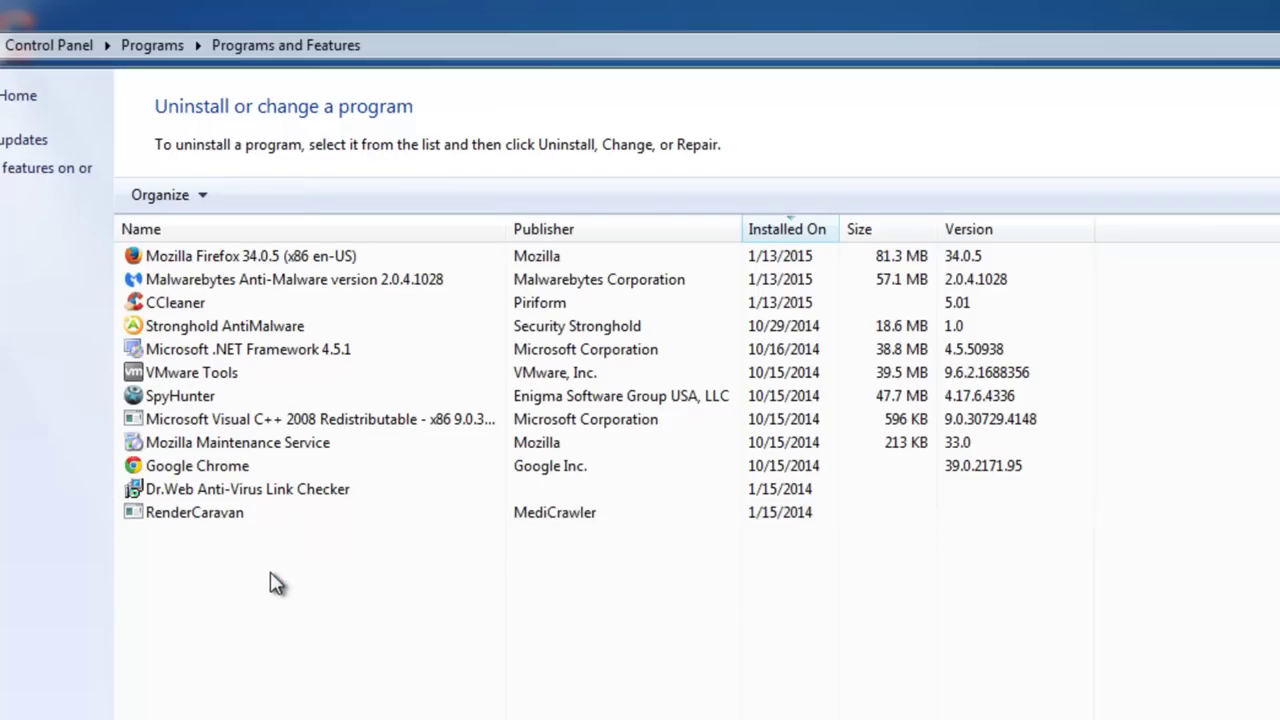
Step: Uninstall Dr.Web Anti-Virus Link Checker and RenderCaravan, confirming the RenderCaravan removal
{"action": "left_click", "coordinate": [265, 492]}
{"action": "left_click", "coordinate": [265, 202]}
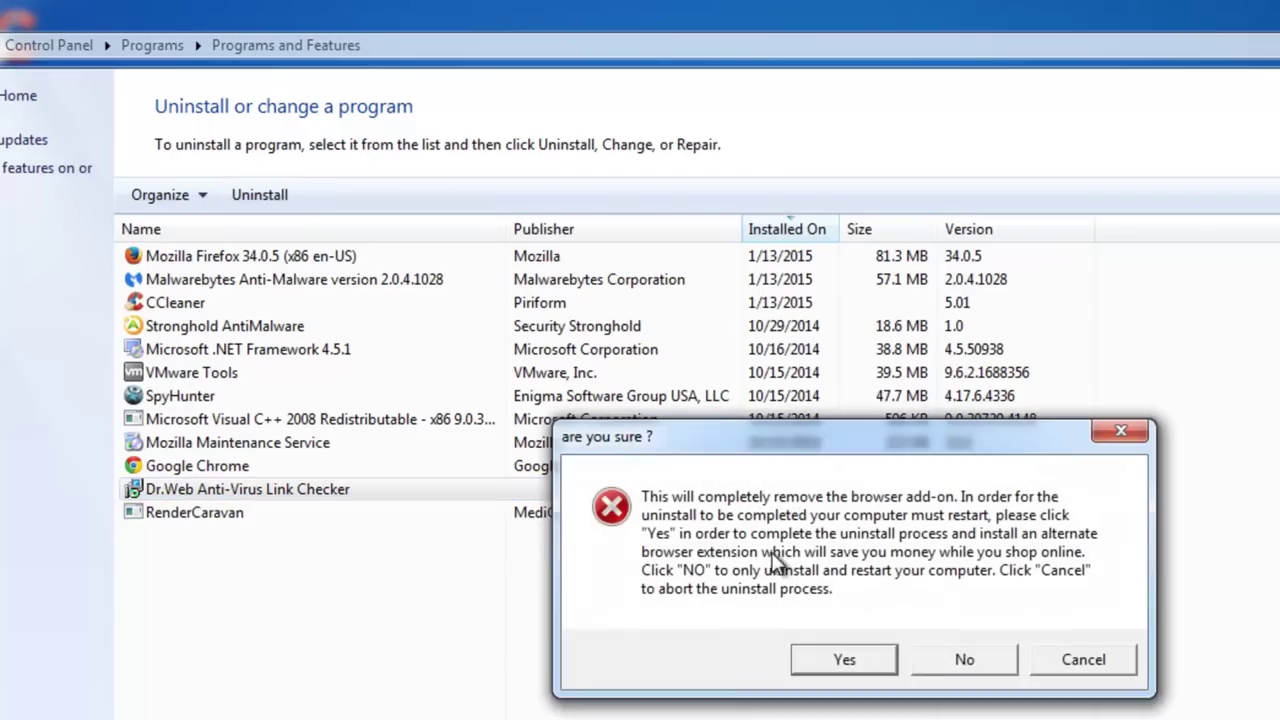
{"action": "left_click", "coordinate": [952, 664]}
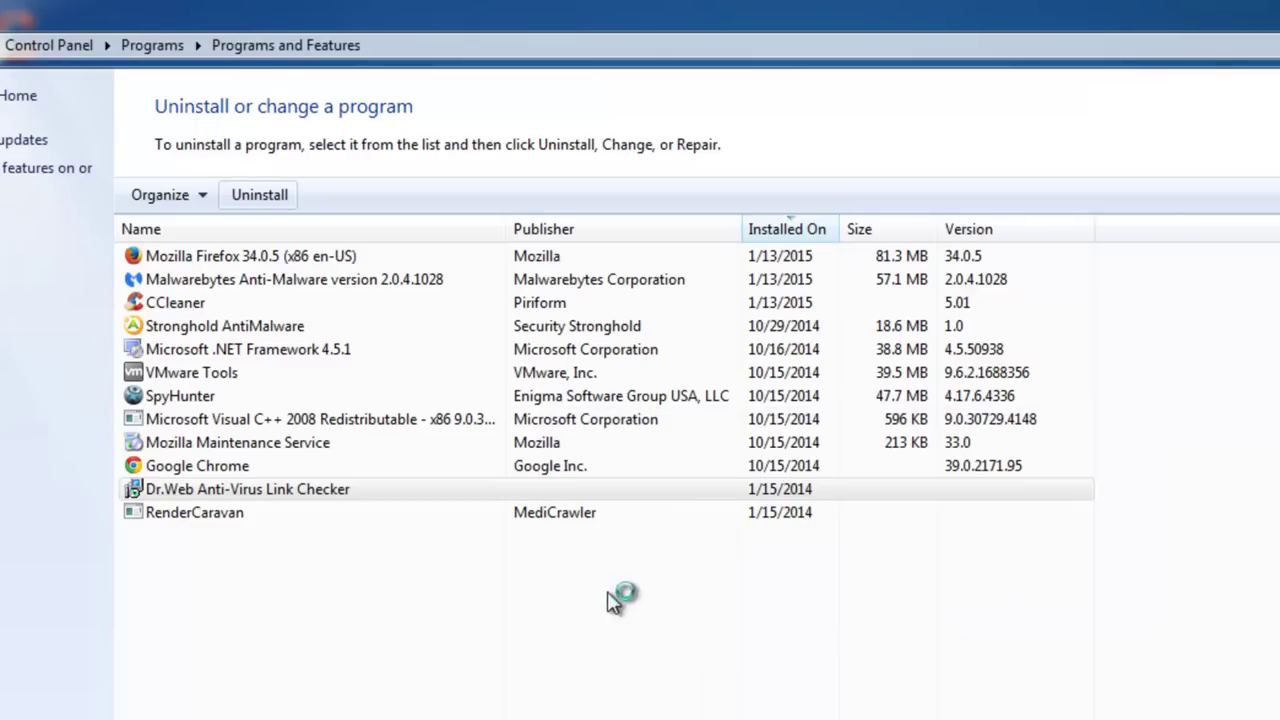
{"action": "left_click", "coordinate": [360, 489]}
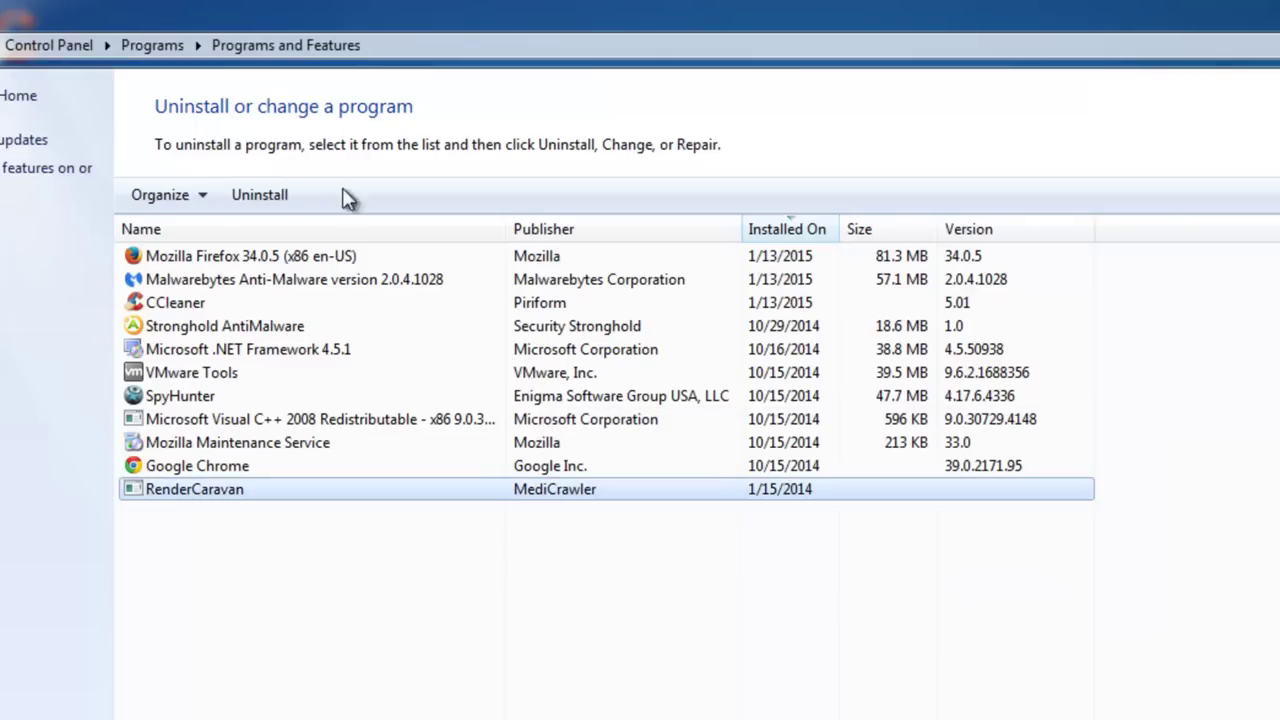
{"action": "left_click", "coordinate": [270, 205]}
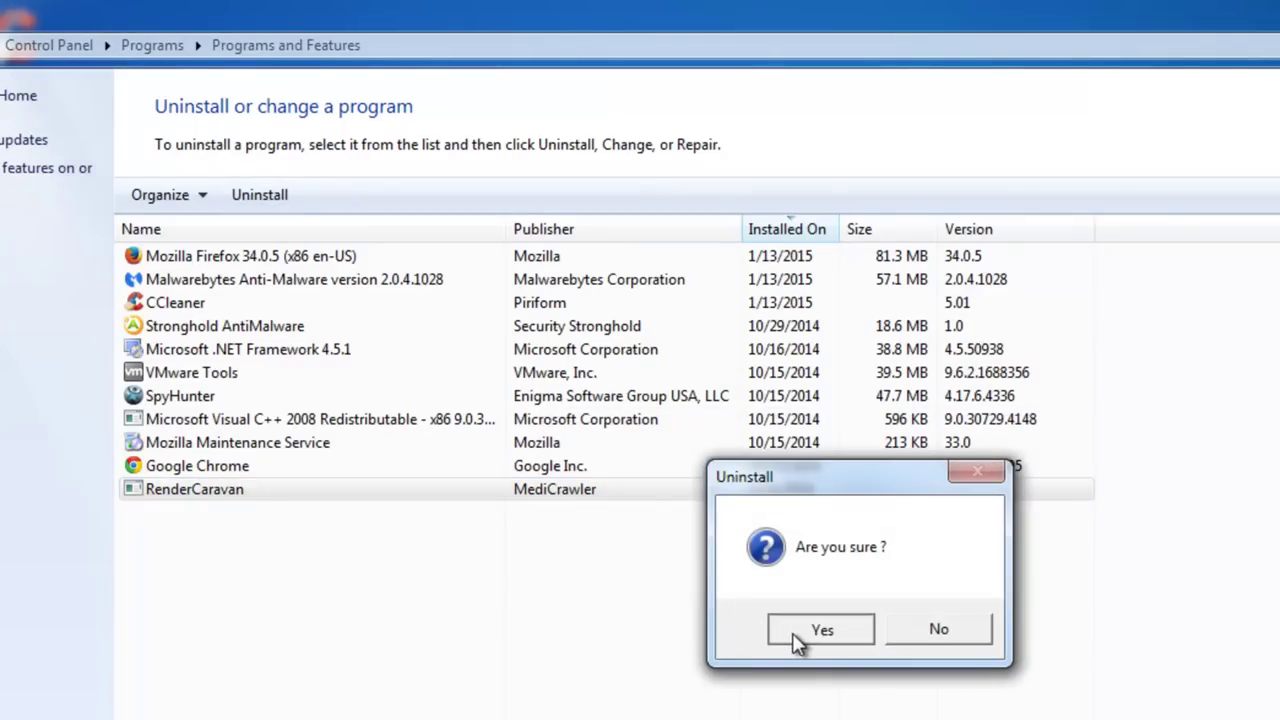
{"action": "left_click", "coordinate": [800, 634]}
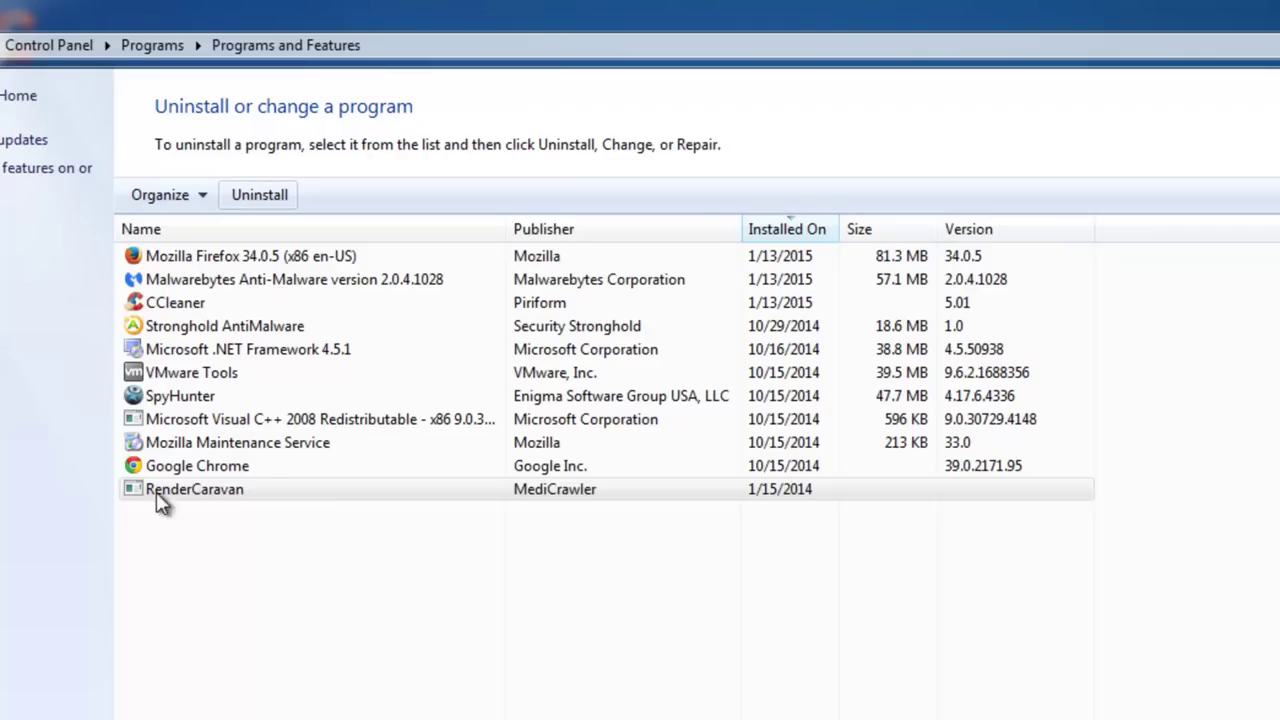
{"action": "left_click", "coordinate": [267, 609]}
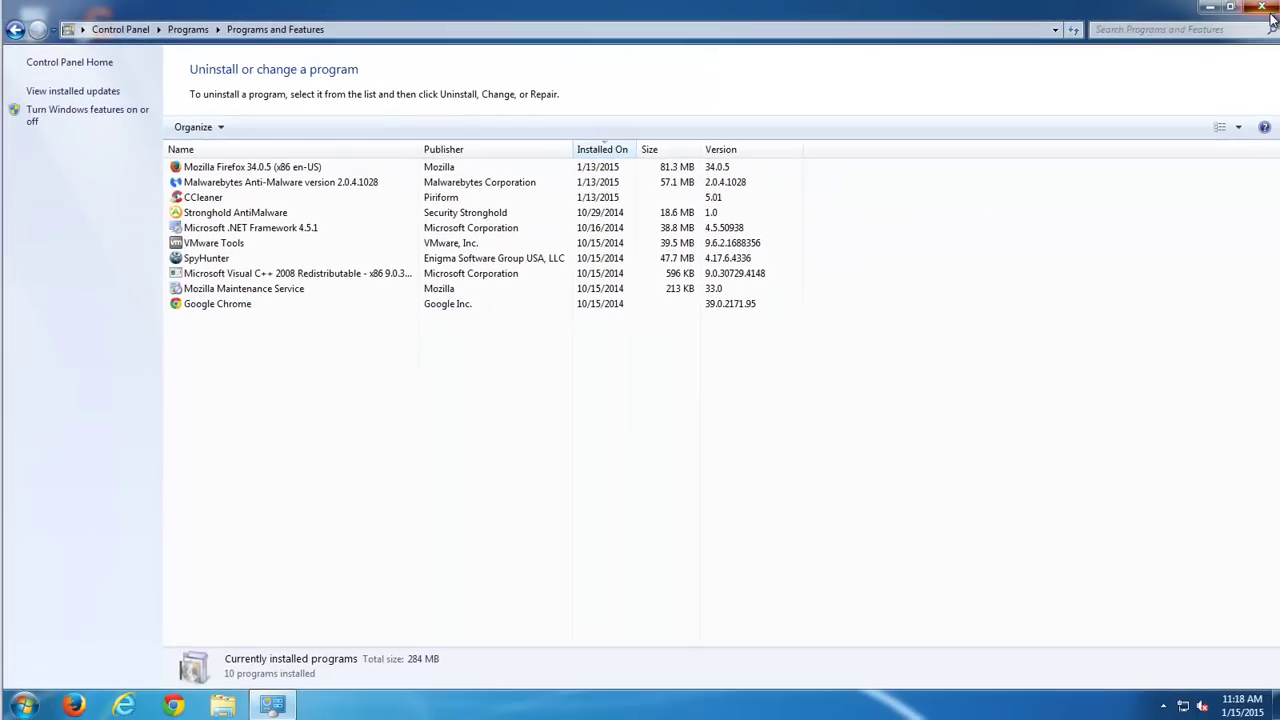
Step: Close the programs window, refresh the desktop, and start SpyHunter with administrator rights
{"action": "left_click", "coordinate": [1262, 8]}
{"action": "right_click", "coordinate": [298, 305]}
{"action": "left_click", "coordinate": [348, 345]}
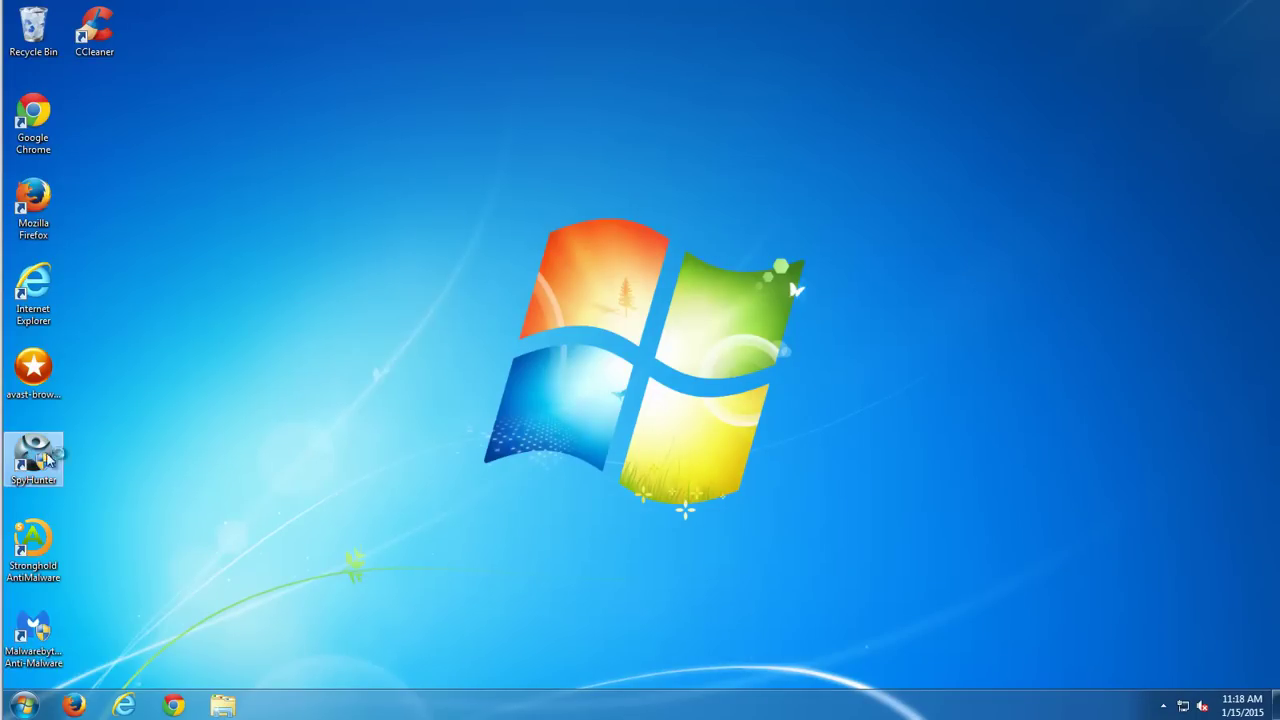
{"action": "double_click", "coordinate": [48, 459]}
{"action": "left_click", "coordinate": [715, 392]}
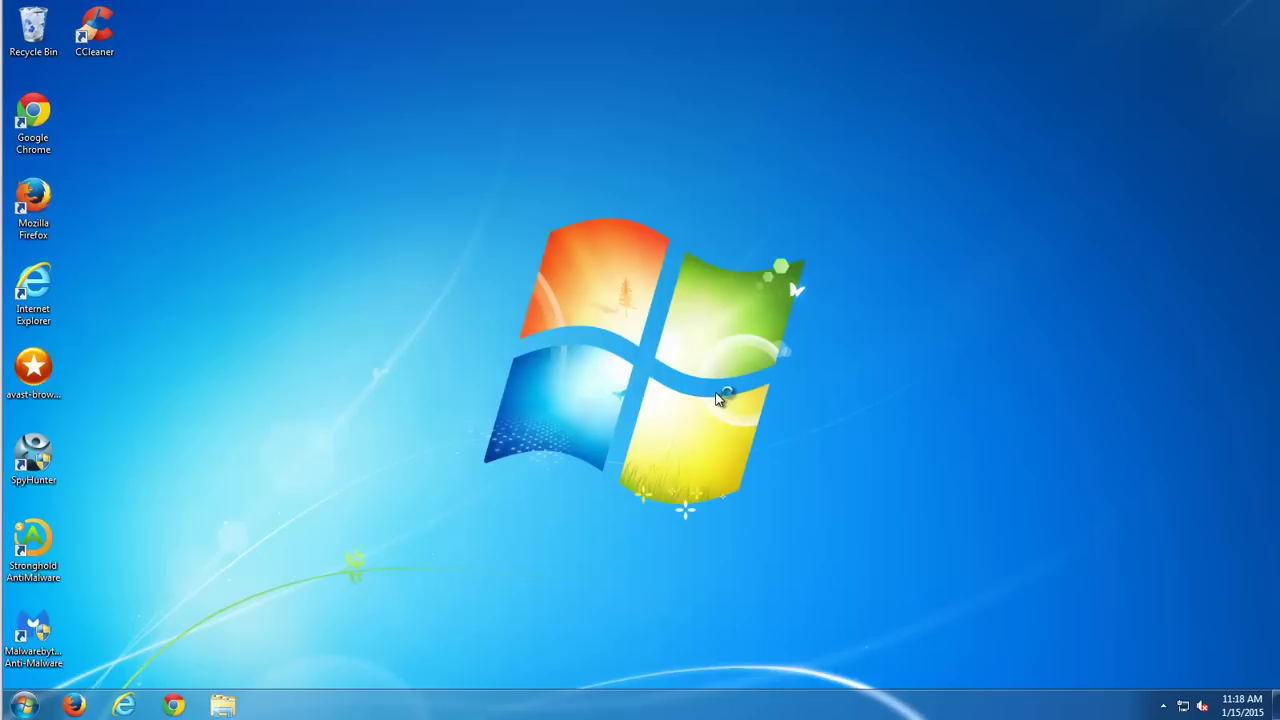
Step: Launch Malwarebytes Anti-Malware and Stronghold AntiMalware, moving Stronghold's window to the centre
{"action": "left_click", "coordinate": [32, 625]}
{"action": "double_click", "coordinate": [30, 622]}
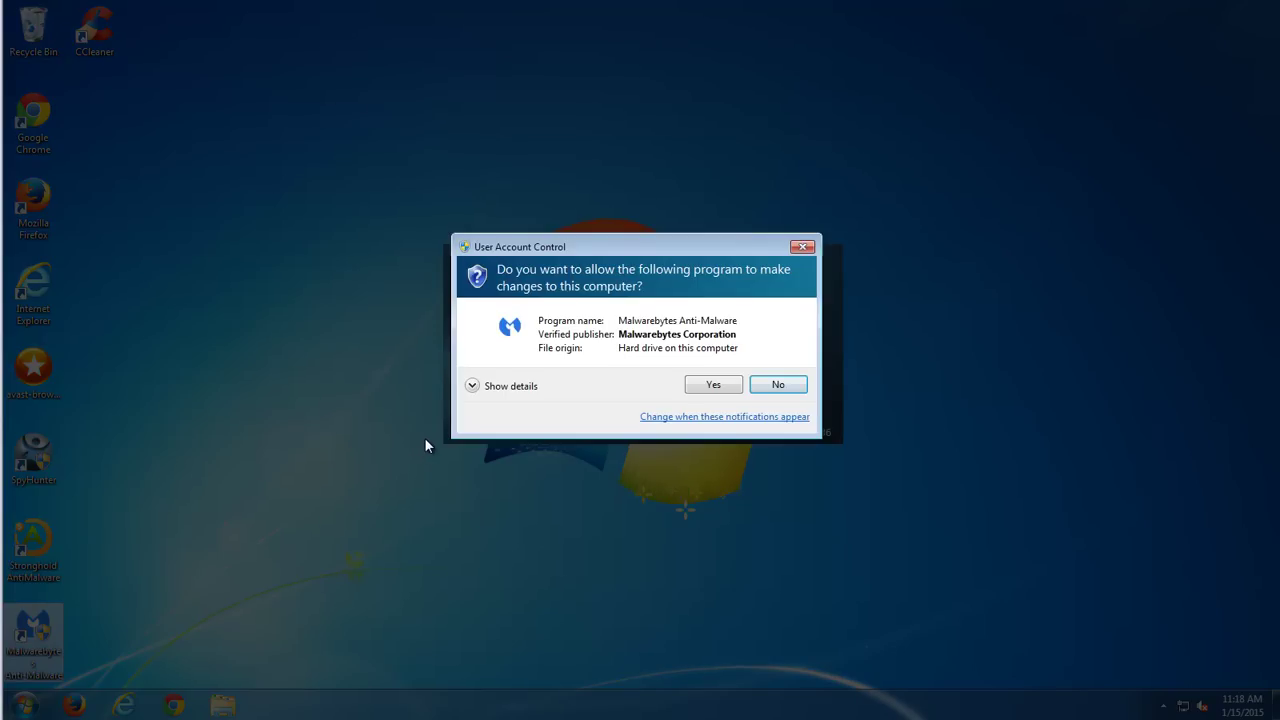
{"action": "left_click", "coordinate": [705, 385]}
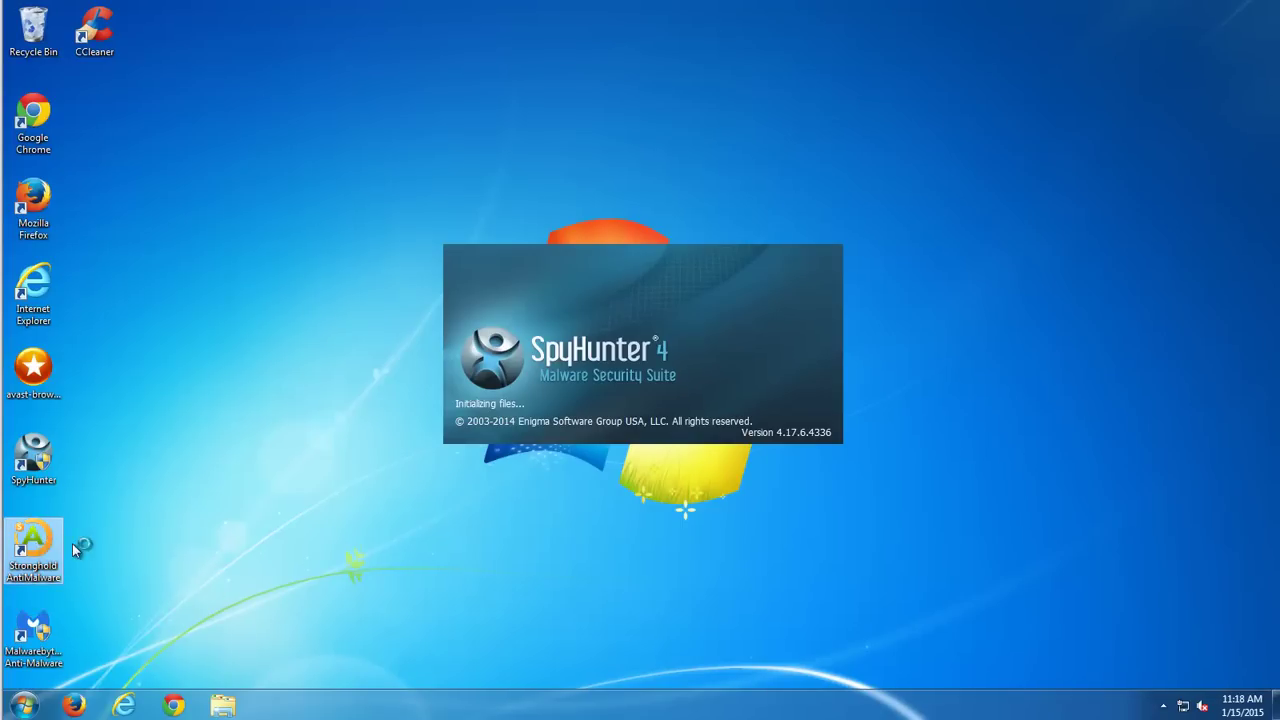
{"action": "double_click", "coordinate": [40, 545]}
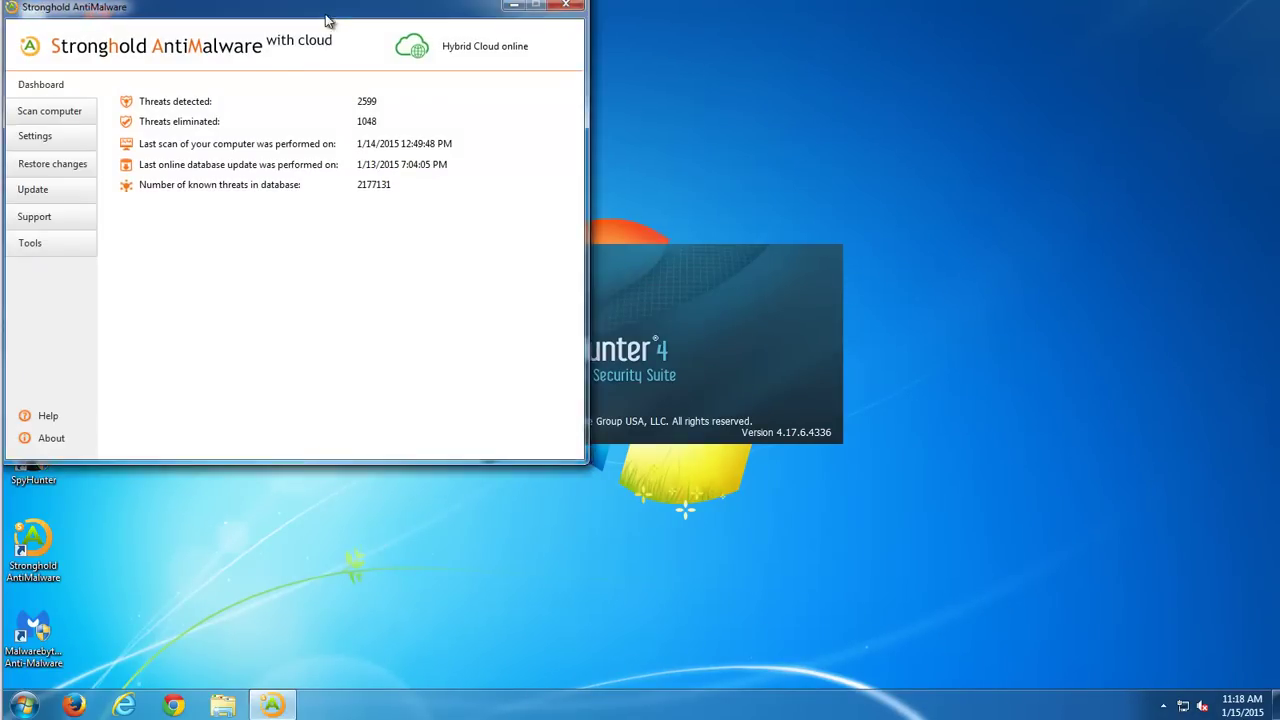
{"action": "left_click_drag", "start_coordinate": [329, 20], "coordinate": [685, 117]}
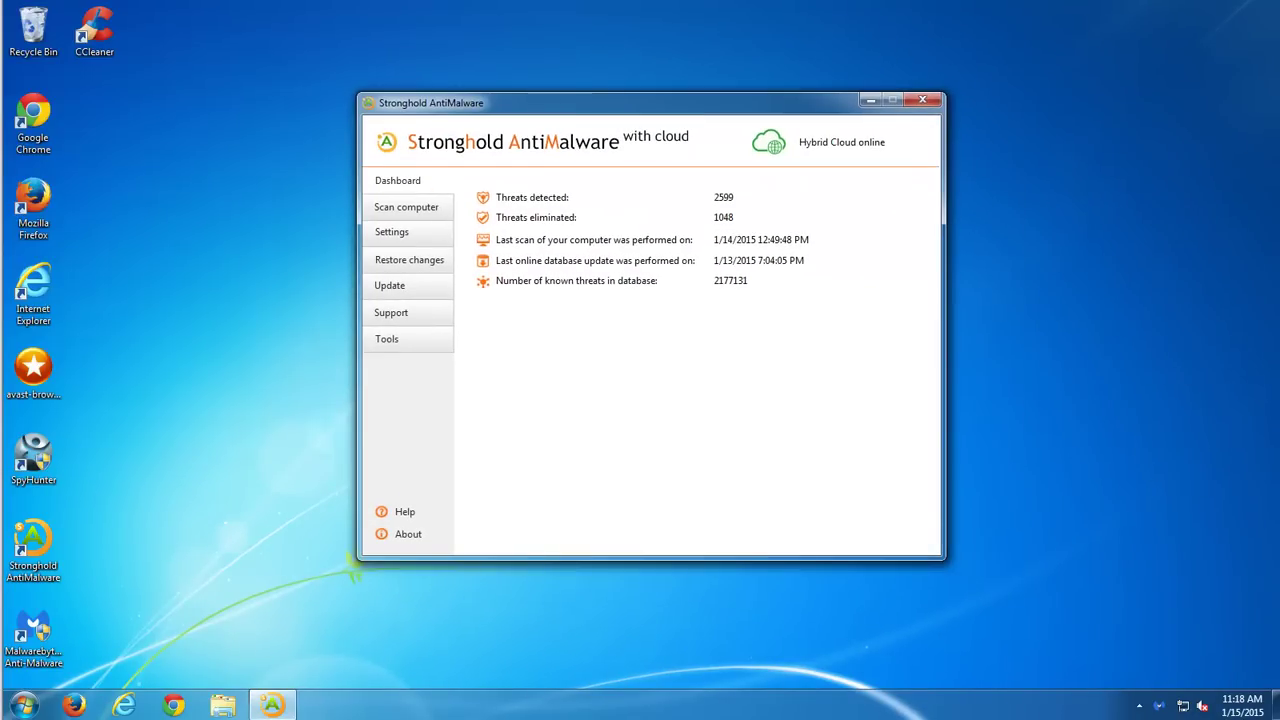
{"action": "left_click", "coordinate": [1160, 707]}
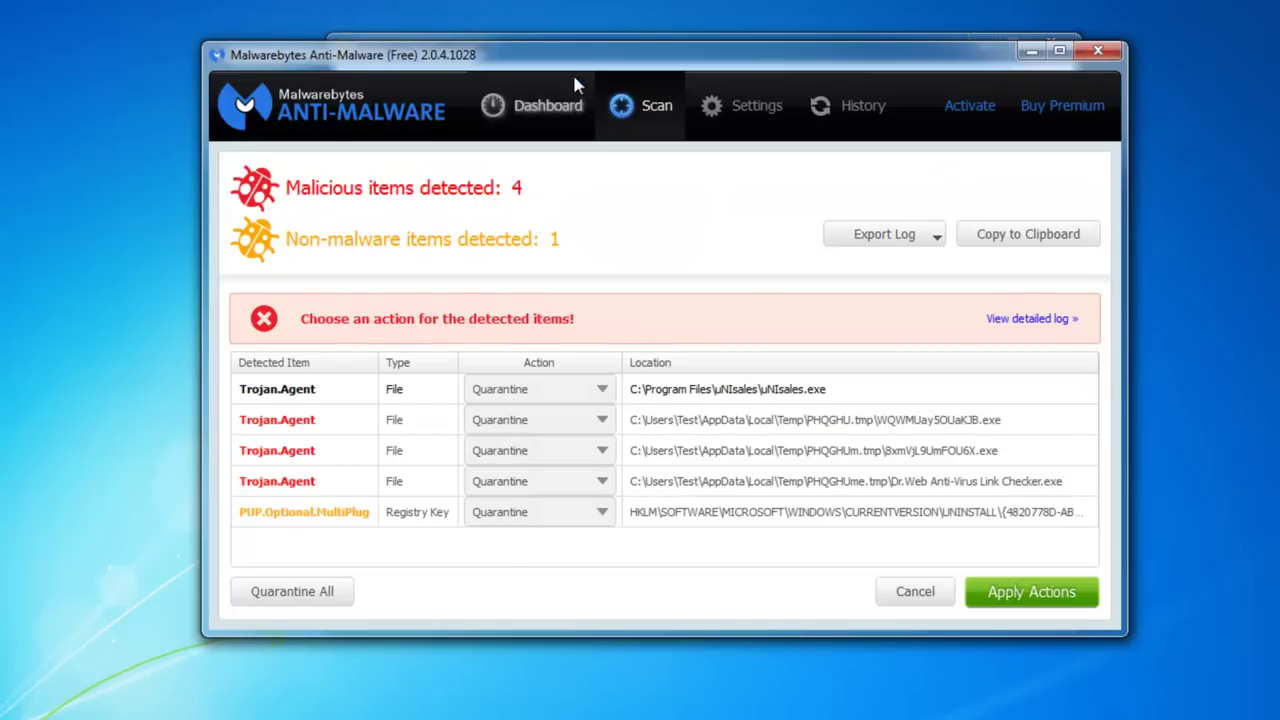
Step: Apply Quarantine to all five Malwarebytes detections and close the program
{"action": "left_click_drag", "start_coordinate": [568, 70], "coordinate": [617, 56]}
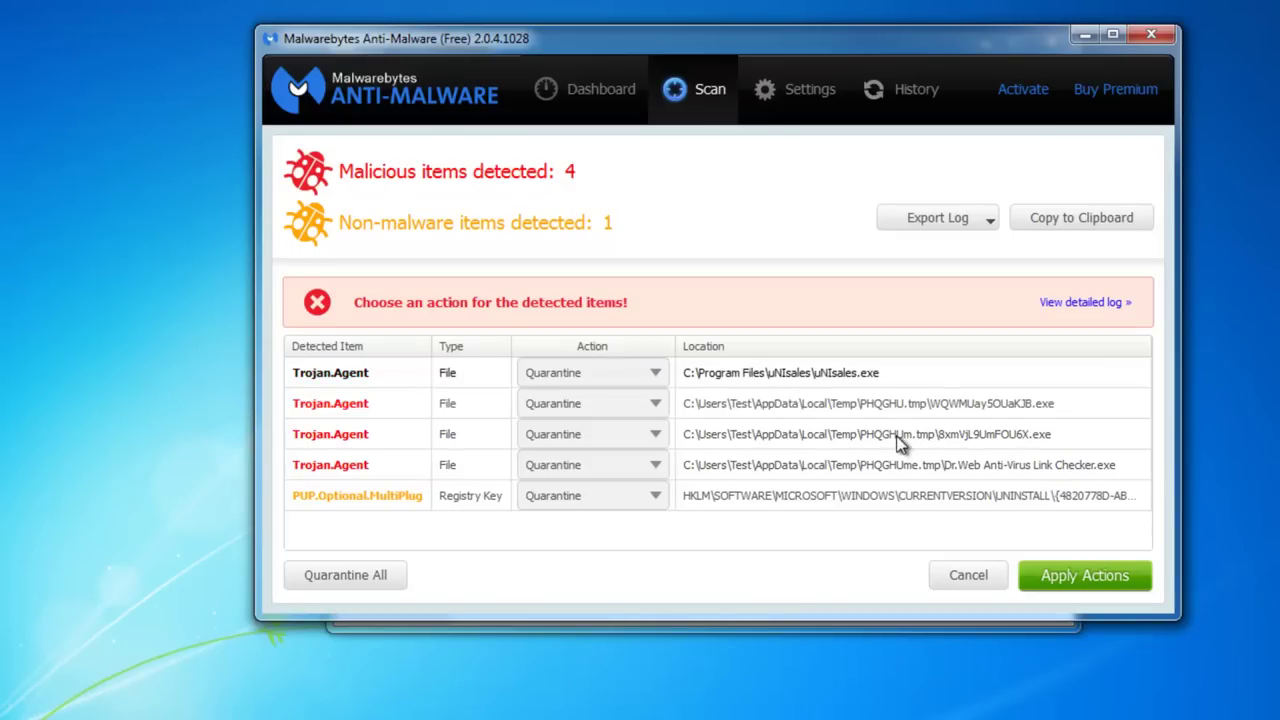
{"action": "left_click", "coordinate": [1070, 585]}
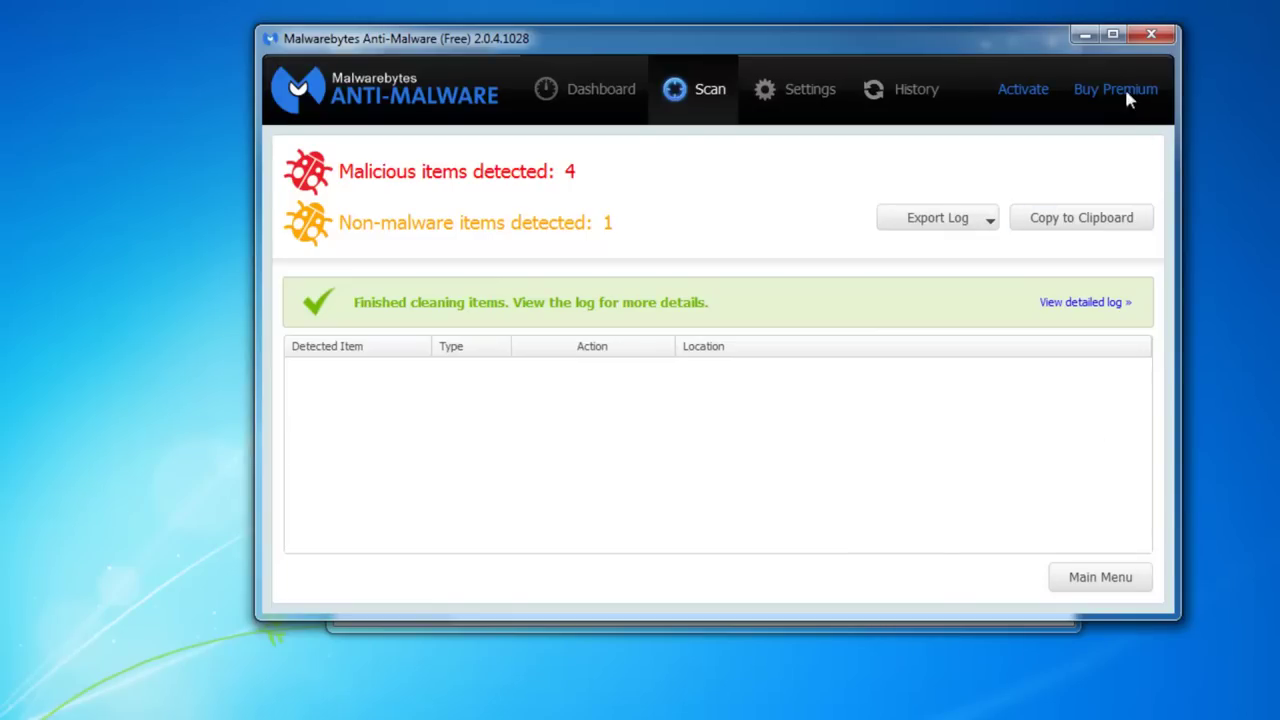
{"action": "left_click", "coordinate": [1151, 36]}
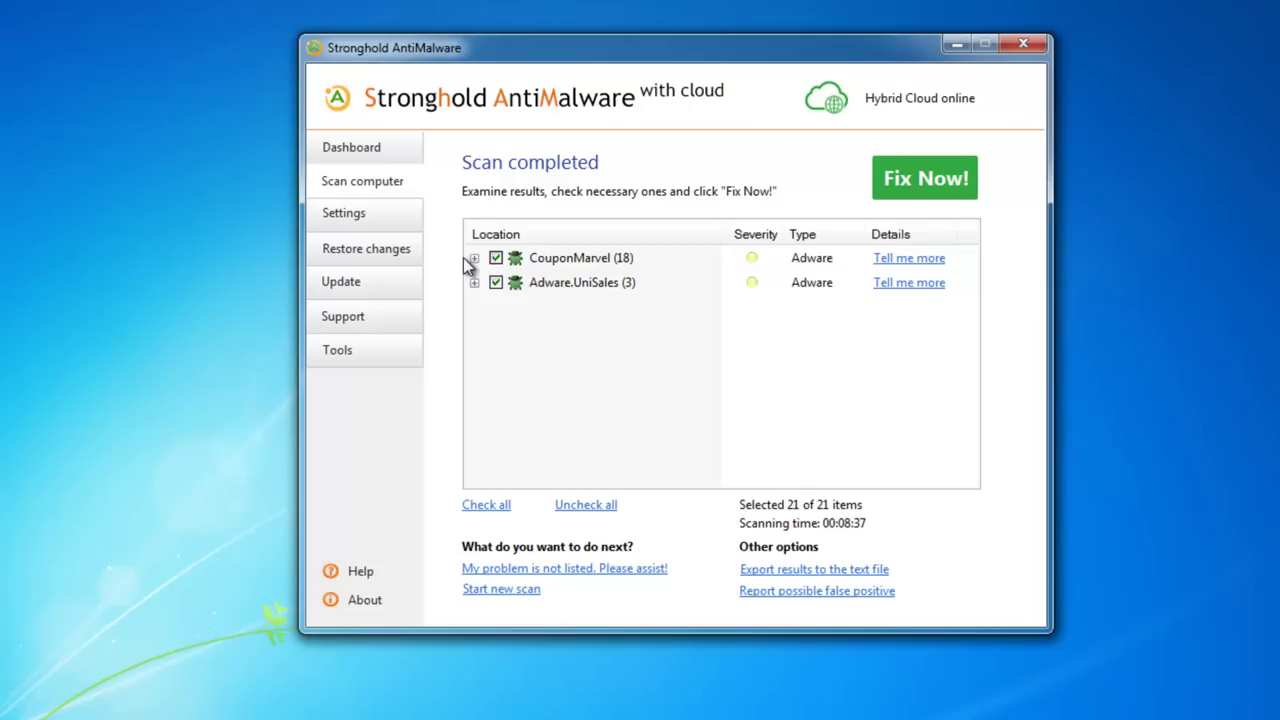
Step: Expand the CouponMarvel and Adware.UniSales detections and fix all 21 items
{"action": "left_click", "coordinate": [472, 258]}
{"action": "scroll", "coordinate": [522, 420], "scroll_direction": "down", "scroll_amount": 3}
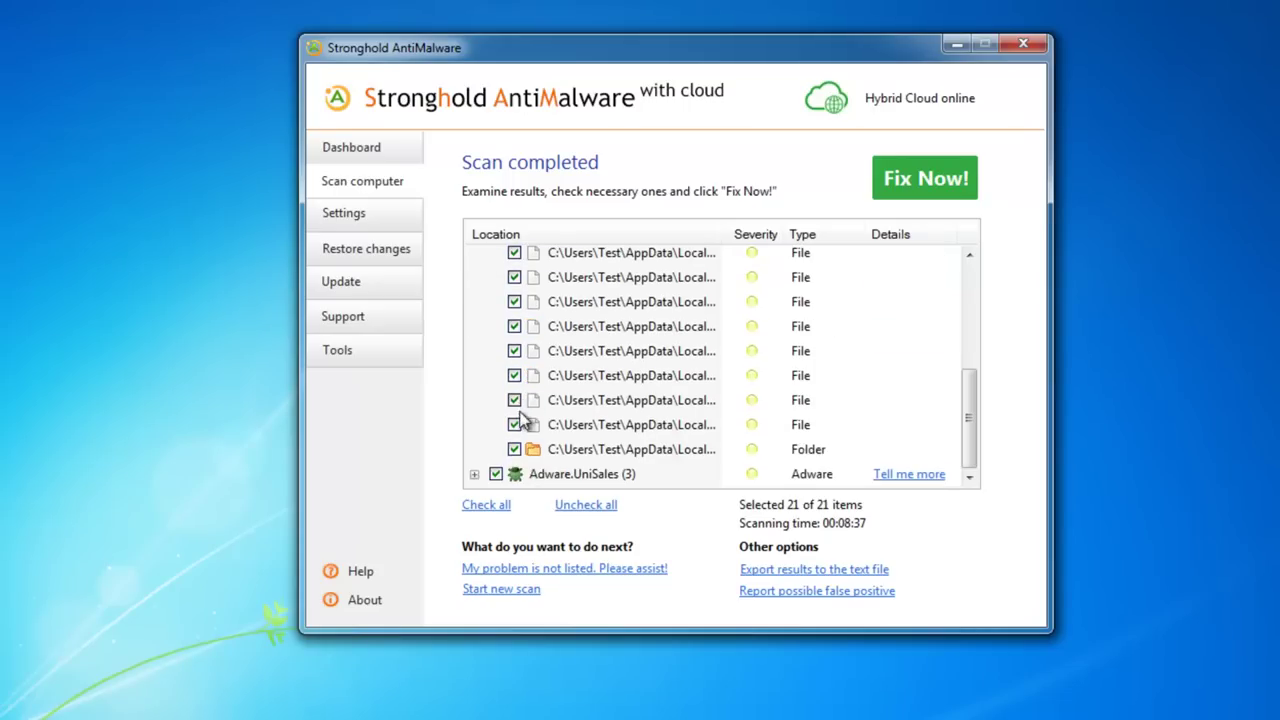
{"action": "left_click", "coordinate": [475, 476]}
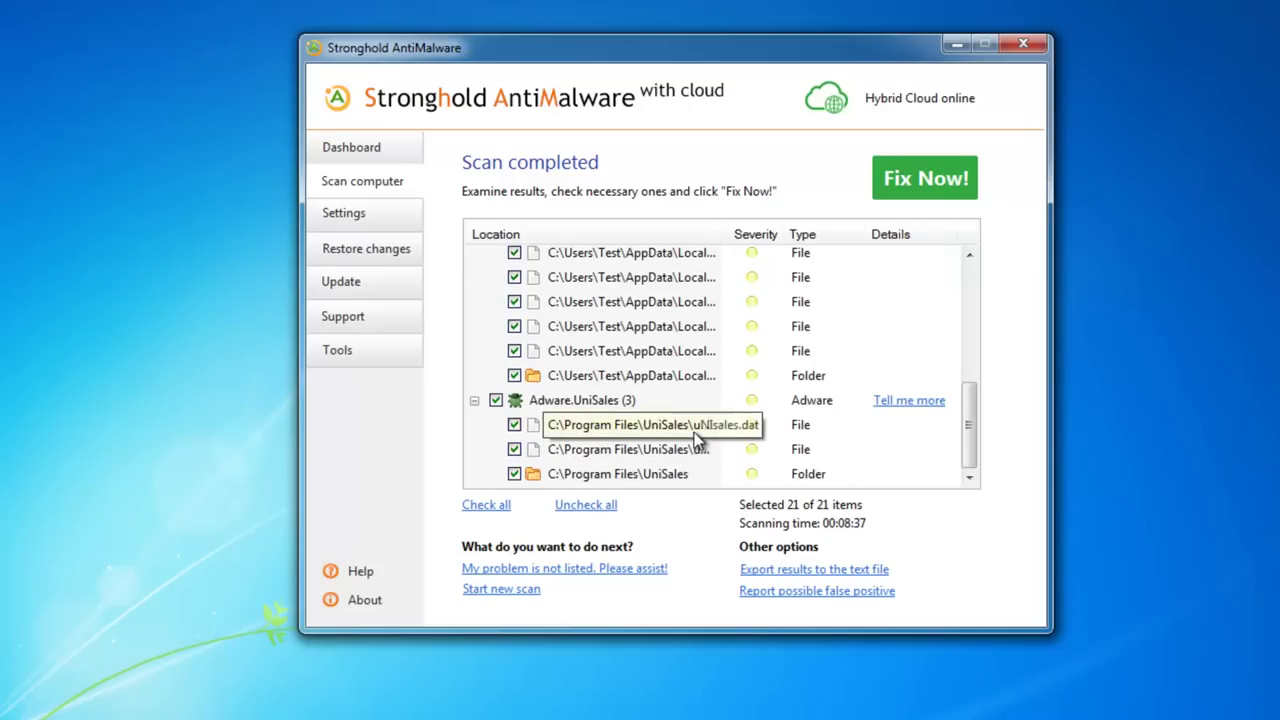
{"action": "left_click", "coordinate": [903, 200]}
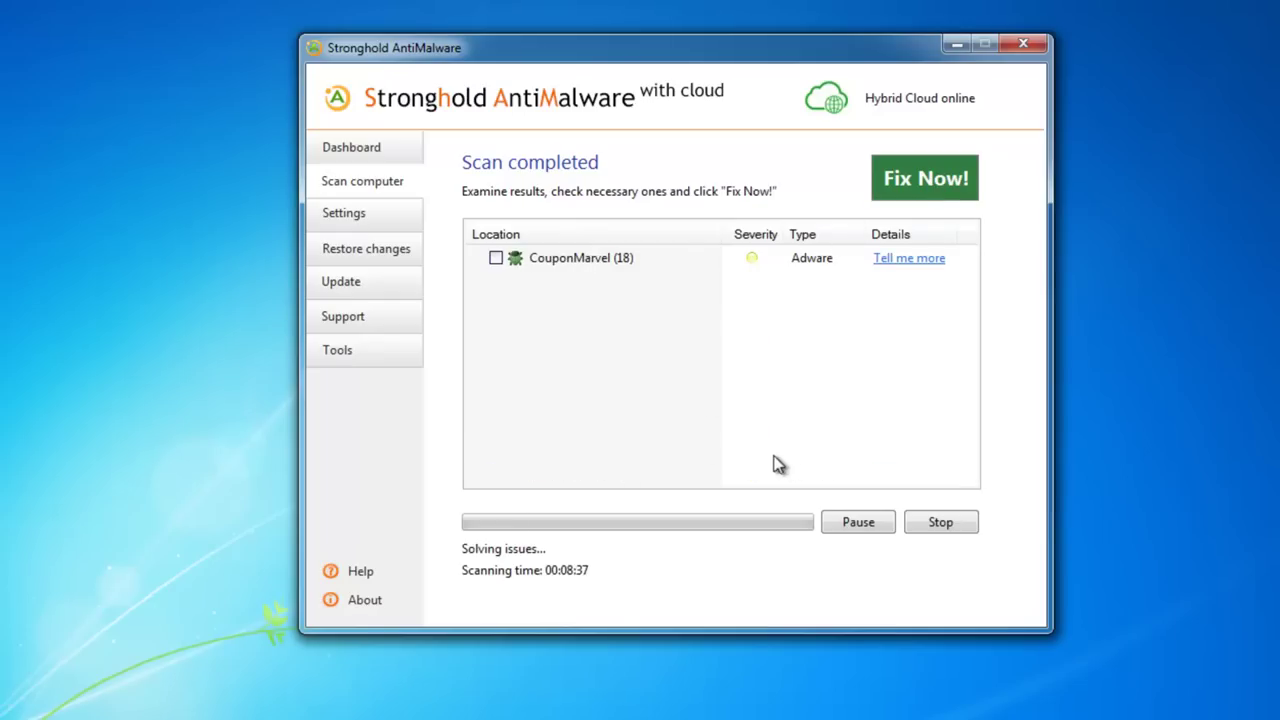
{"action": "left_click_drag", "start_coordinate": [583, 51], "coordinate": [663, 58]}
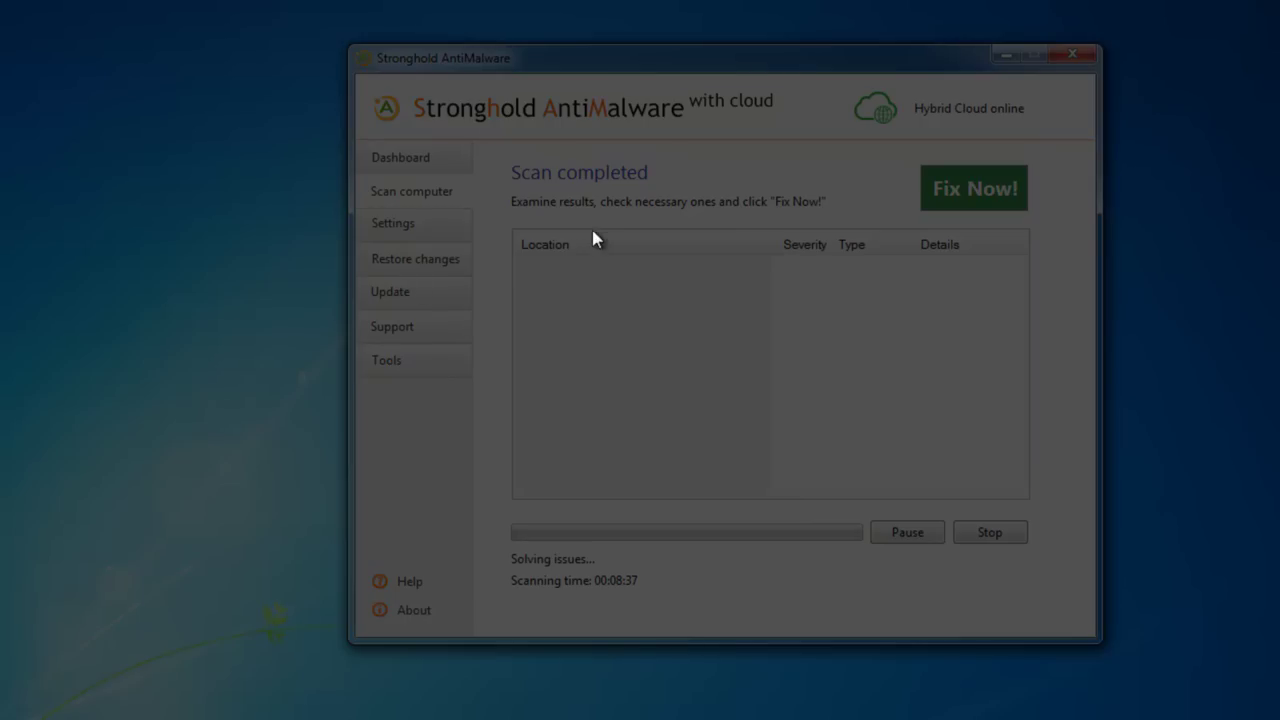
{"action": "left_click", "coordinate": [737, 371]}
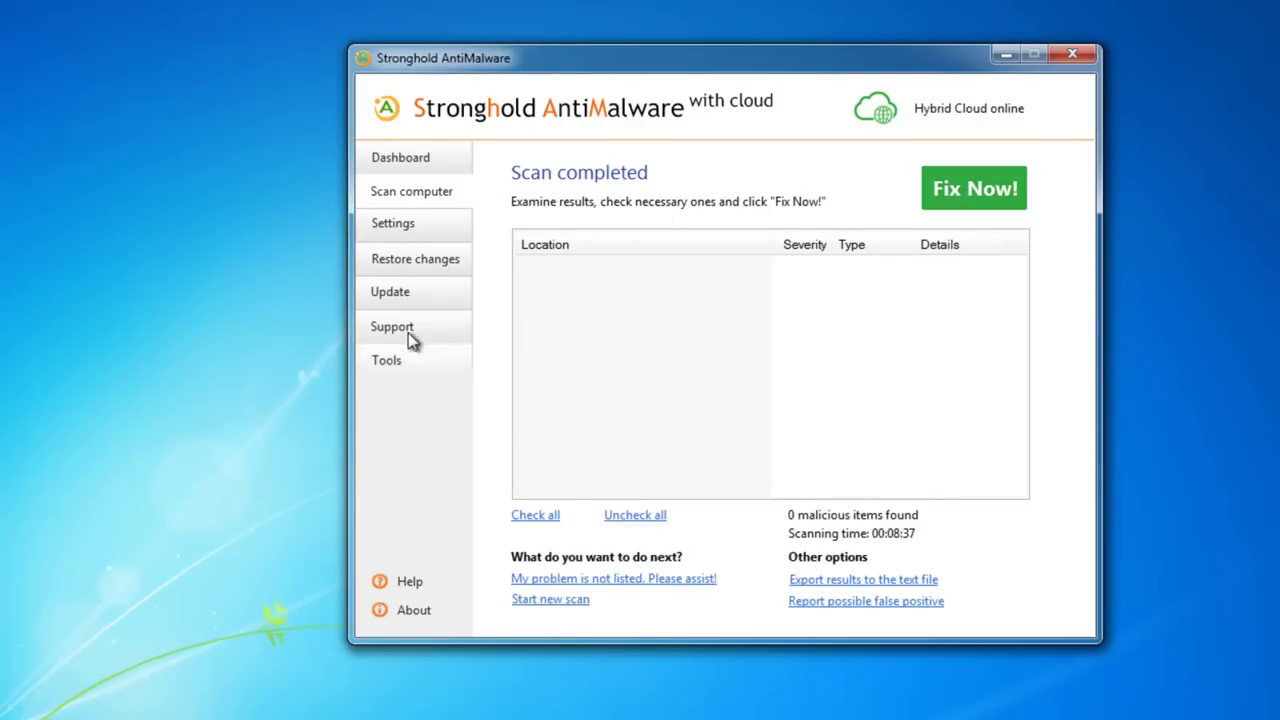
Step: Reset the browsers' search and homepage settings from Stronghold's Tools page
{"action": "left_click", "coordinate": [404, 363]}
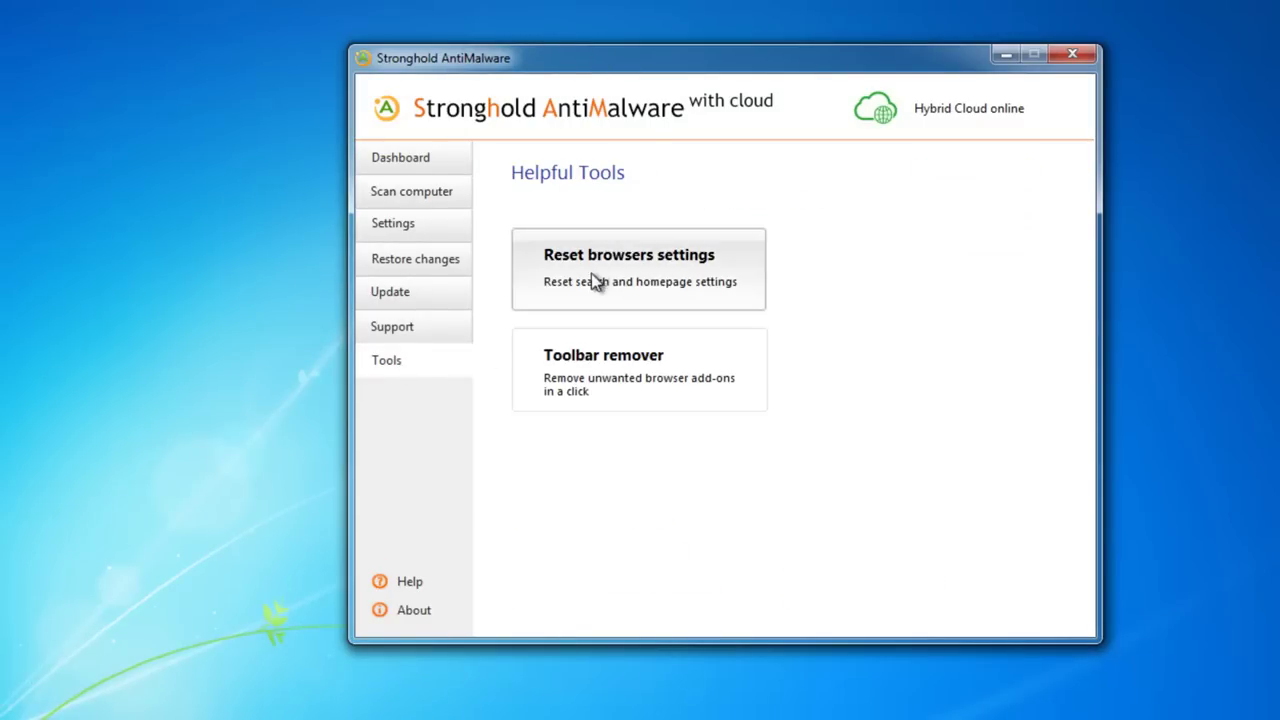
{"action": "left_click", "coordinate": [596, 280]}
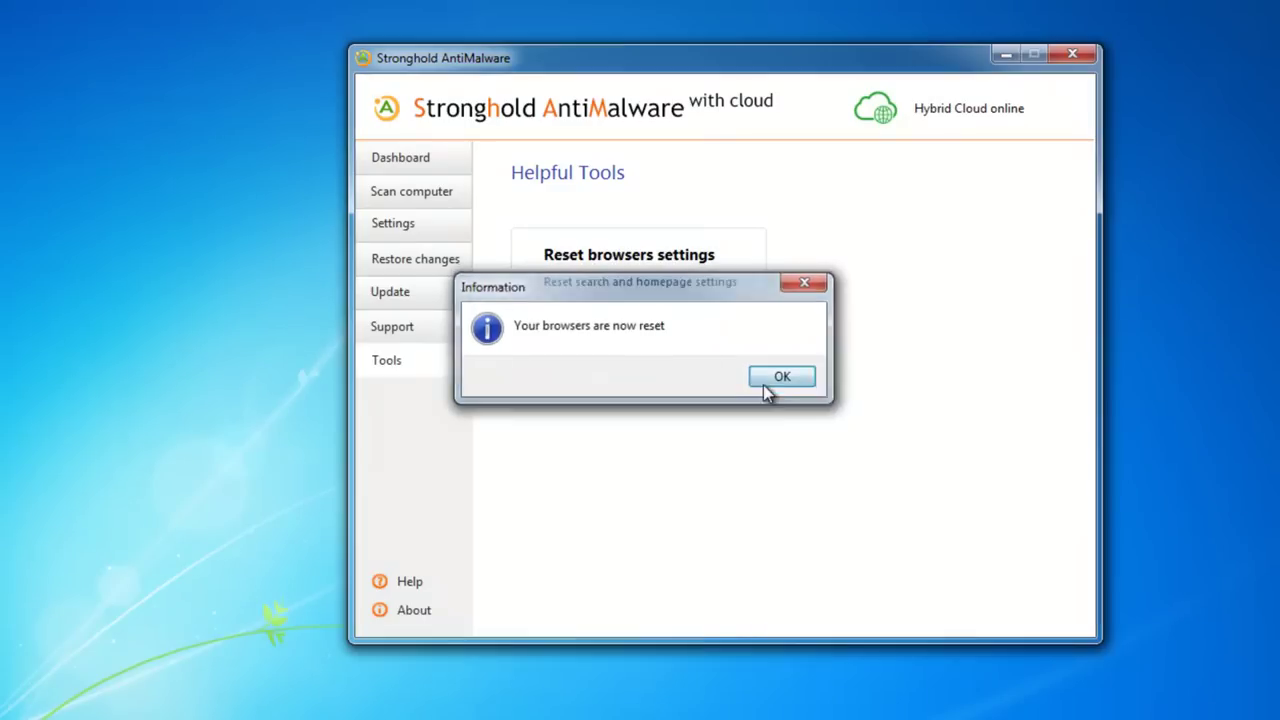
{"action": "left_click", "coordinate": [765, 382]}
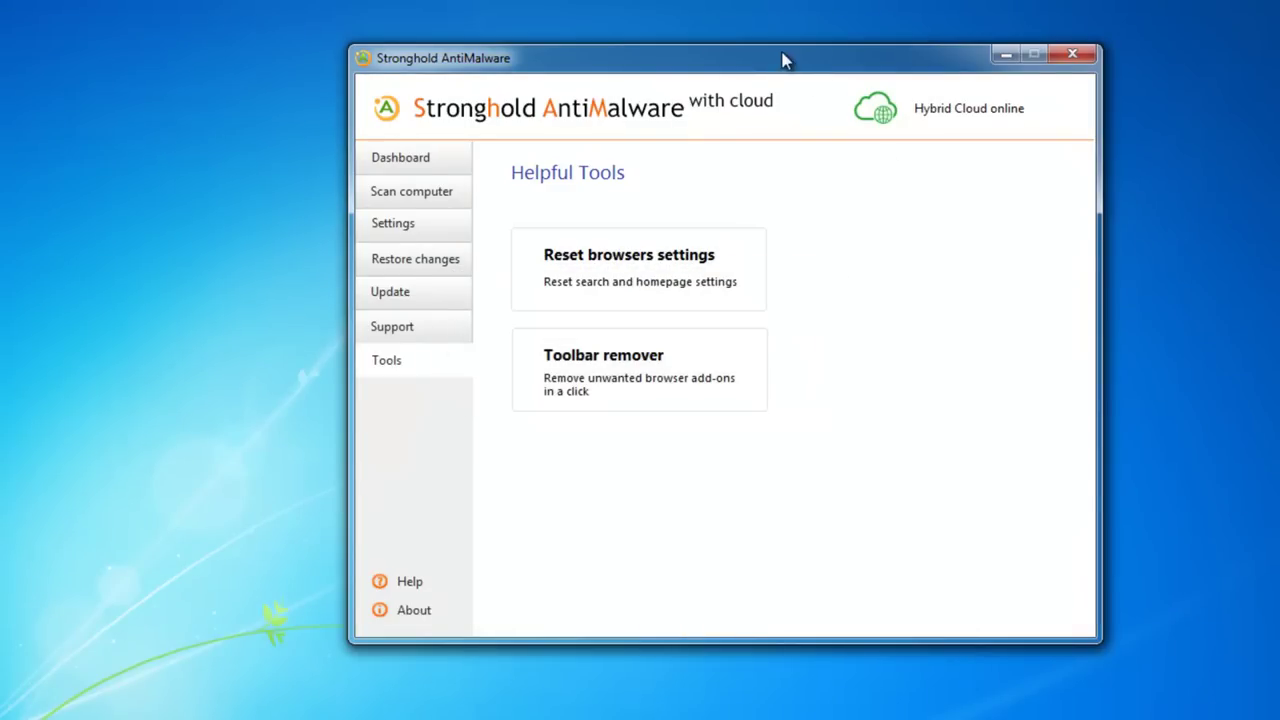
{"action": "mouse_move", "coordinate": [783, 57]}
{"action": "left_mouse_down"}
{"action": "mouse_move", "coordinate": [846, 63]}
{"action": "mouse_move", "coordinate": [794, 60]}
{"action": "left_mouse_up"}
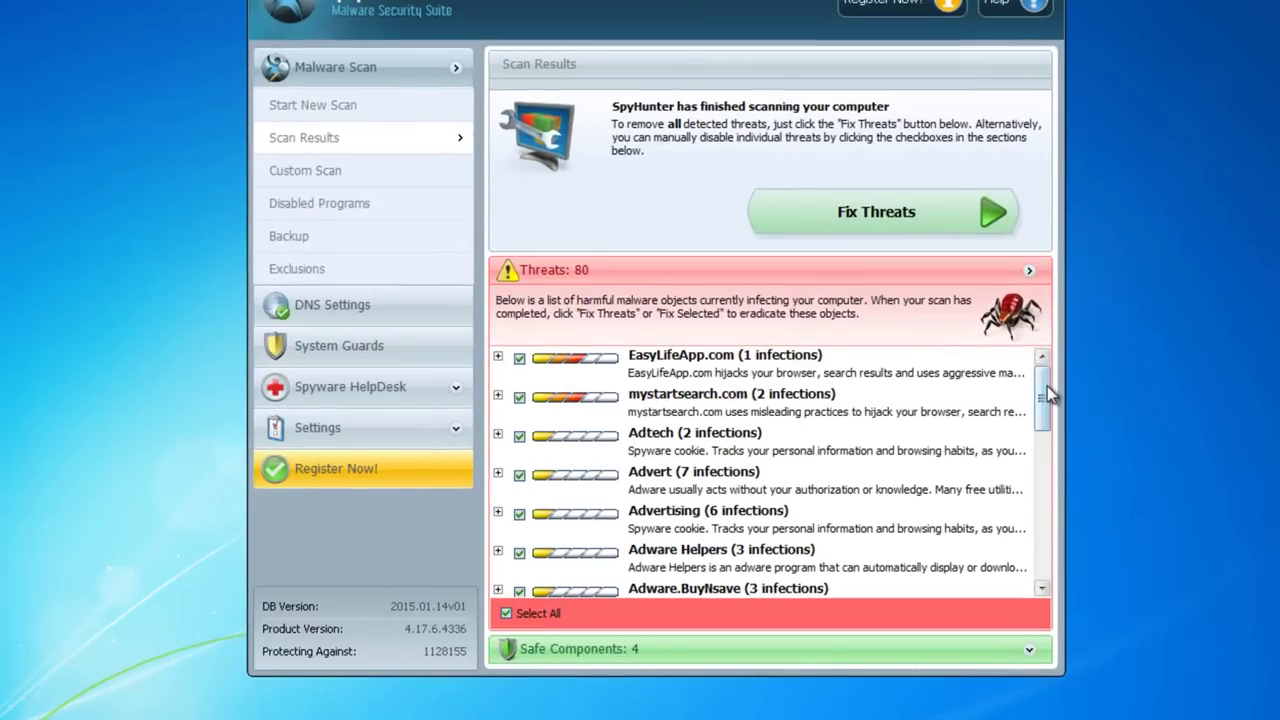
{"action": "left_click_drag", "start_coordinate": [1047, 396], "coordinate": [1047, 411]}
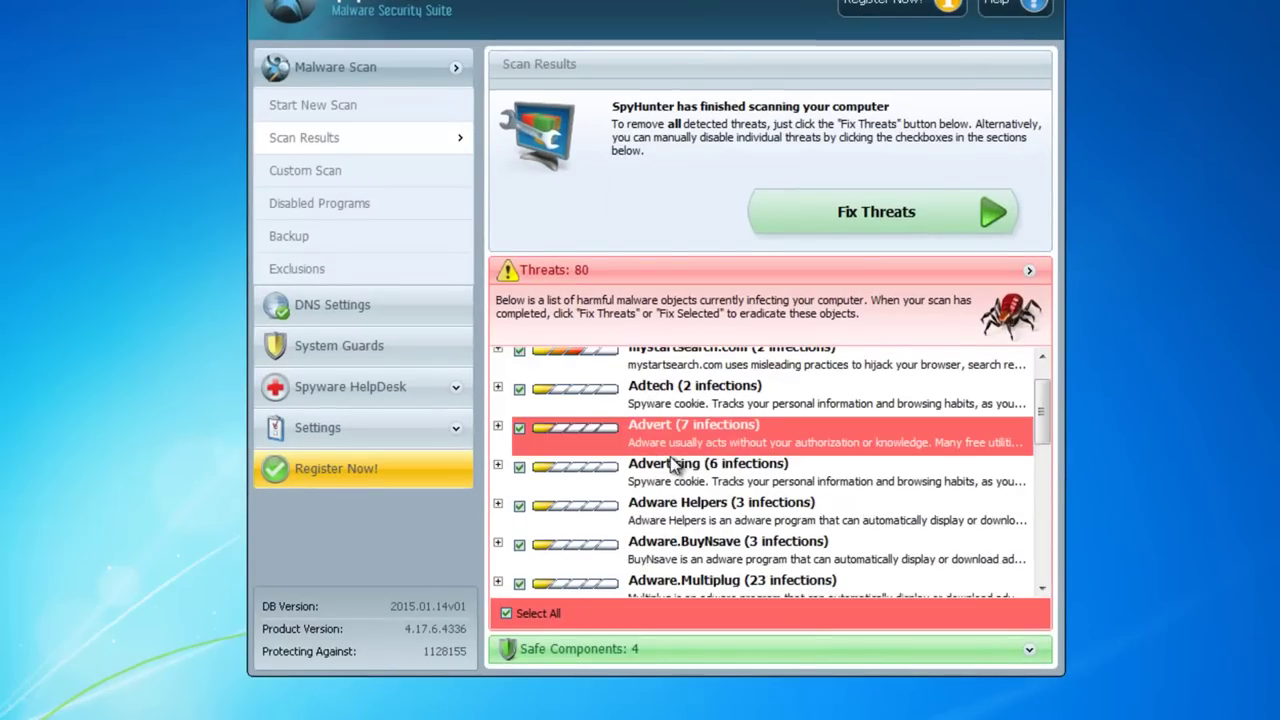
Step: Inspect the Adware.BuyNsave, Adware.UniSales and PUP.BoBrowser entries among the 80 threats, leaving all checked
{"action": "scroll", "coordinate": [670, 445], "scroll_direction": "down", "scroll_amount": 3}
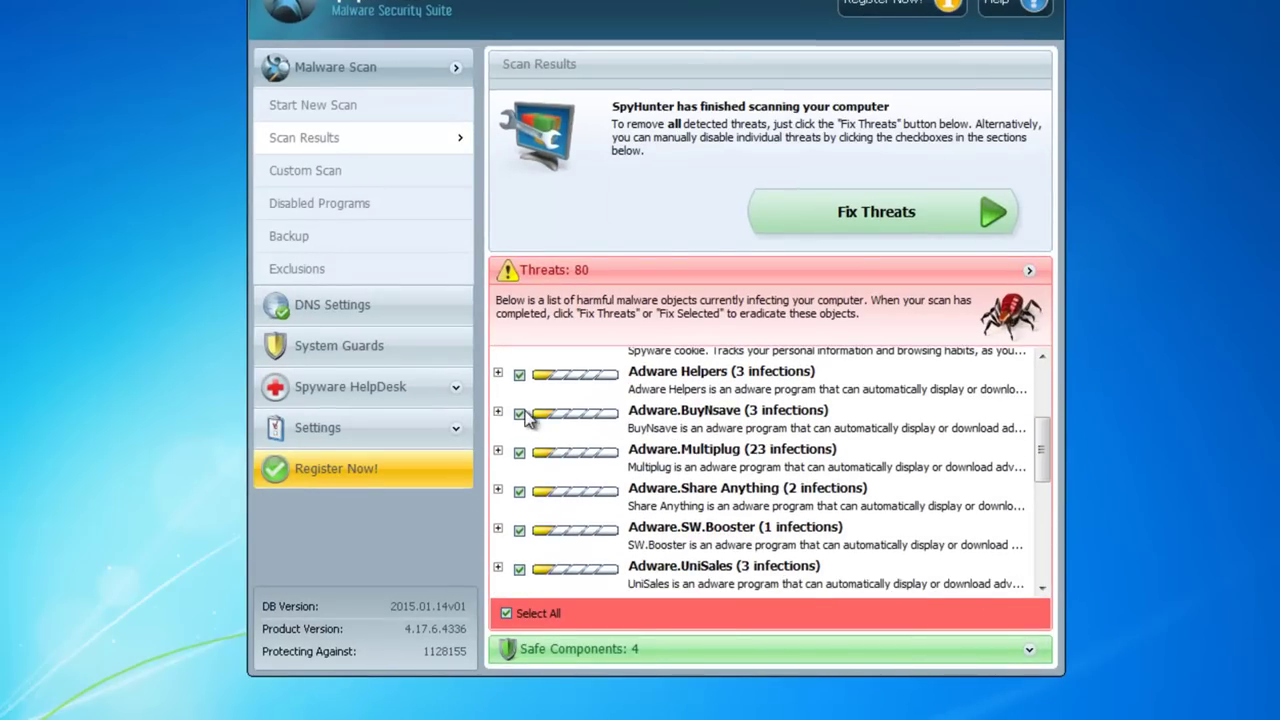
{"action": "left_click", "coordinate": [526, 414]}
{"action": "scroll", "coordinate": [640, 438], "scroll_direction": "down", "scroll_amount": 5}
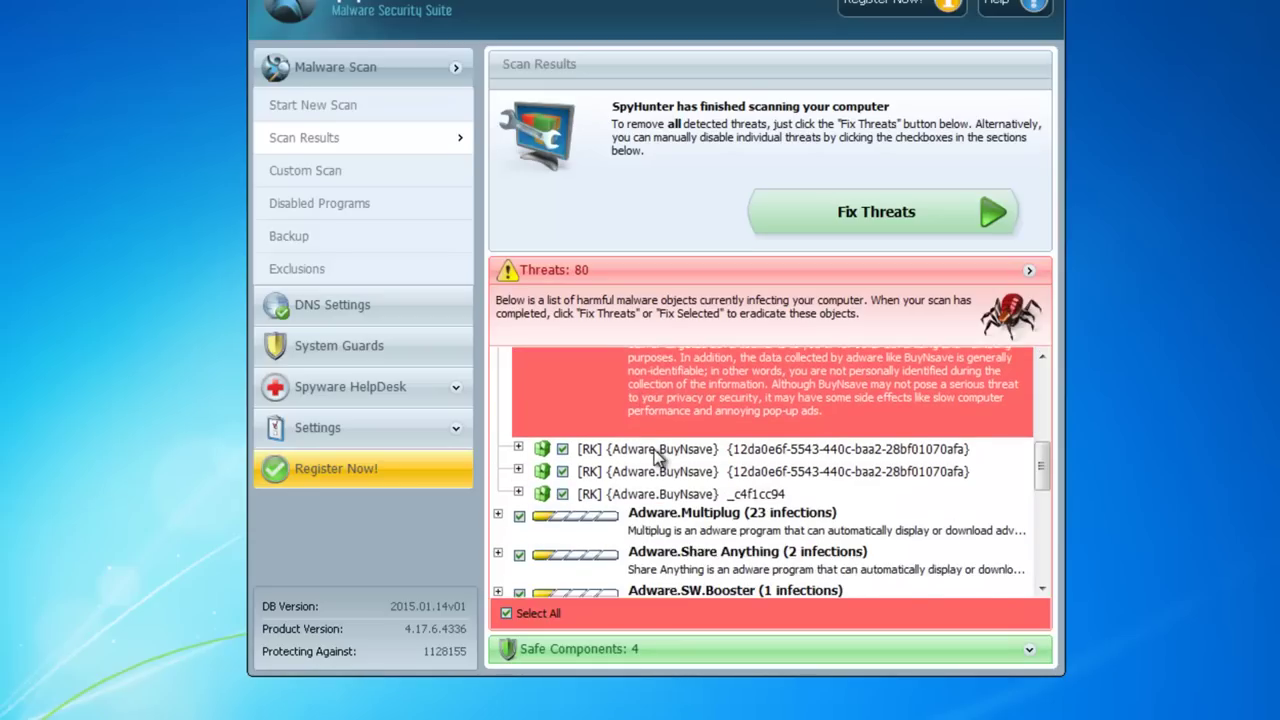
{"action": "scroll", "coordinate": [657, 456], "scroll_direction": "down", "scroll_amount": 4}
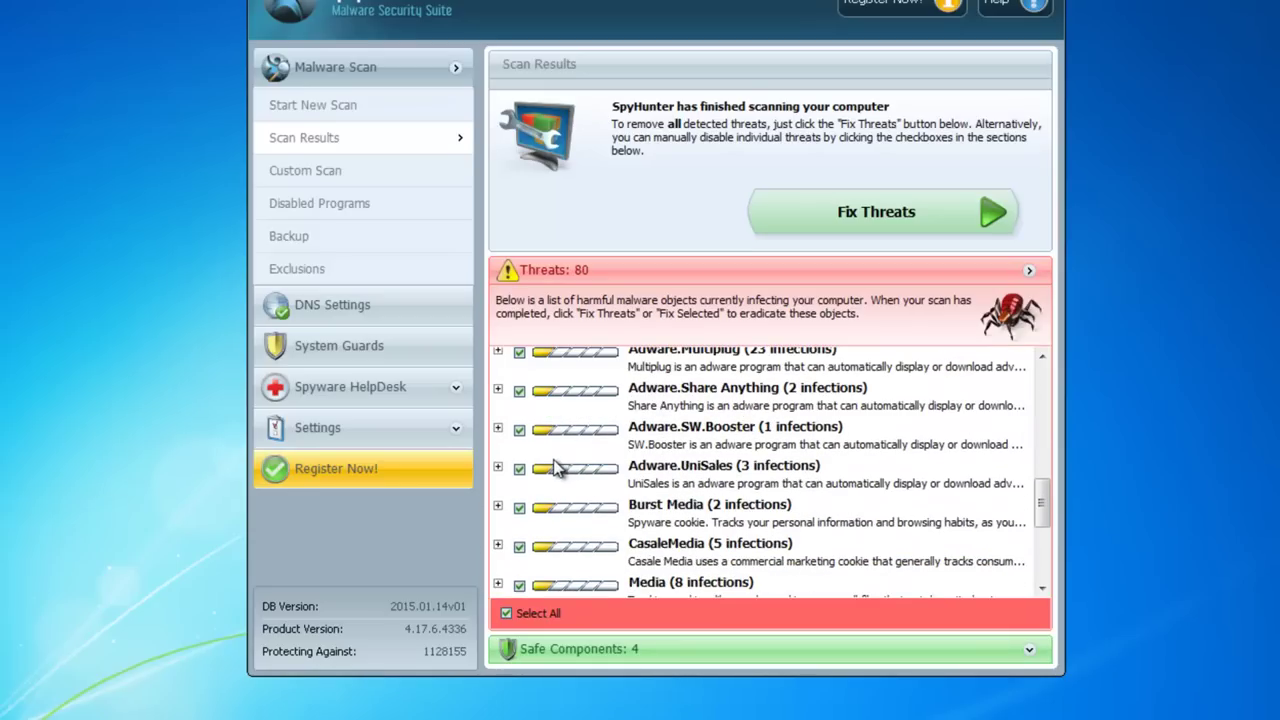
{"action": "left_click", "coordinate": [499, 467]}
{"action": "scroll", "coordinate": [617, 505], "scroll_direction": "down", "scroll_amount": 7}
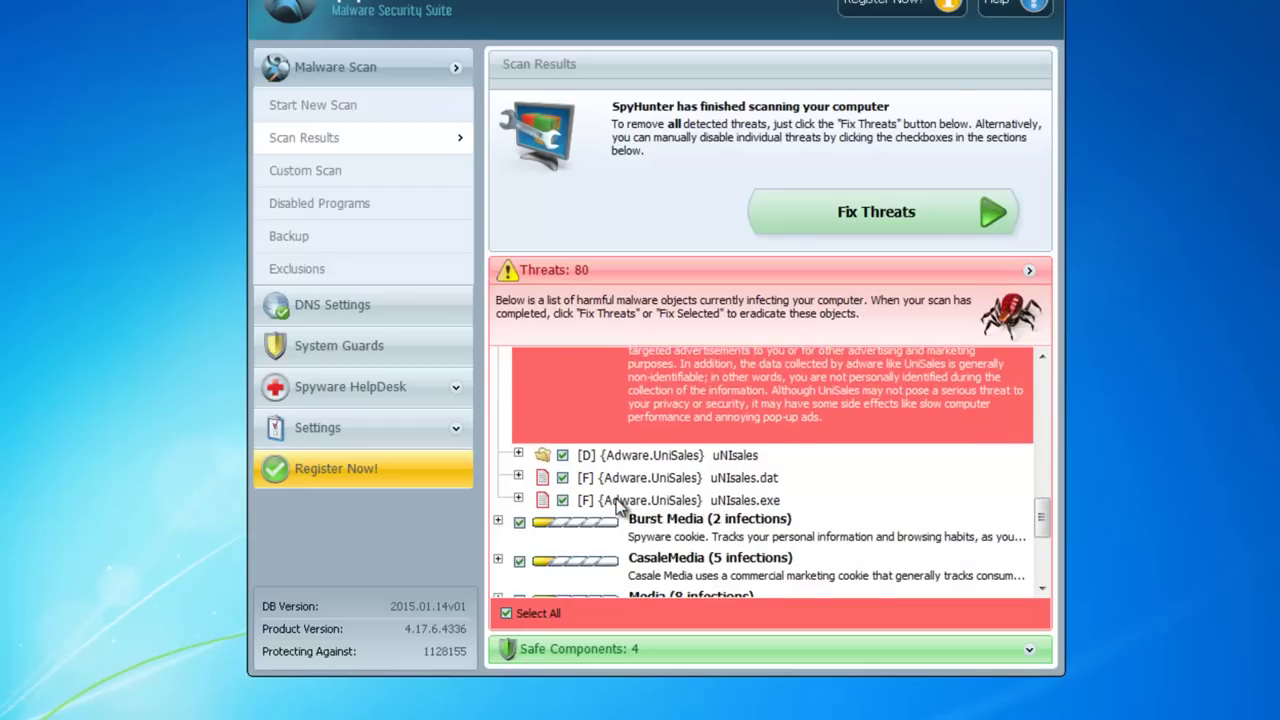
{"action": "scroll", "coordinate": [571, 485], "scroll_direction": "down", "scroll_amount": 2}
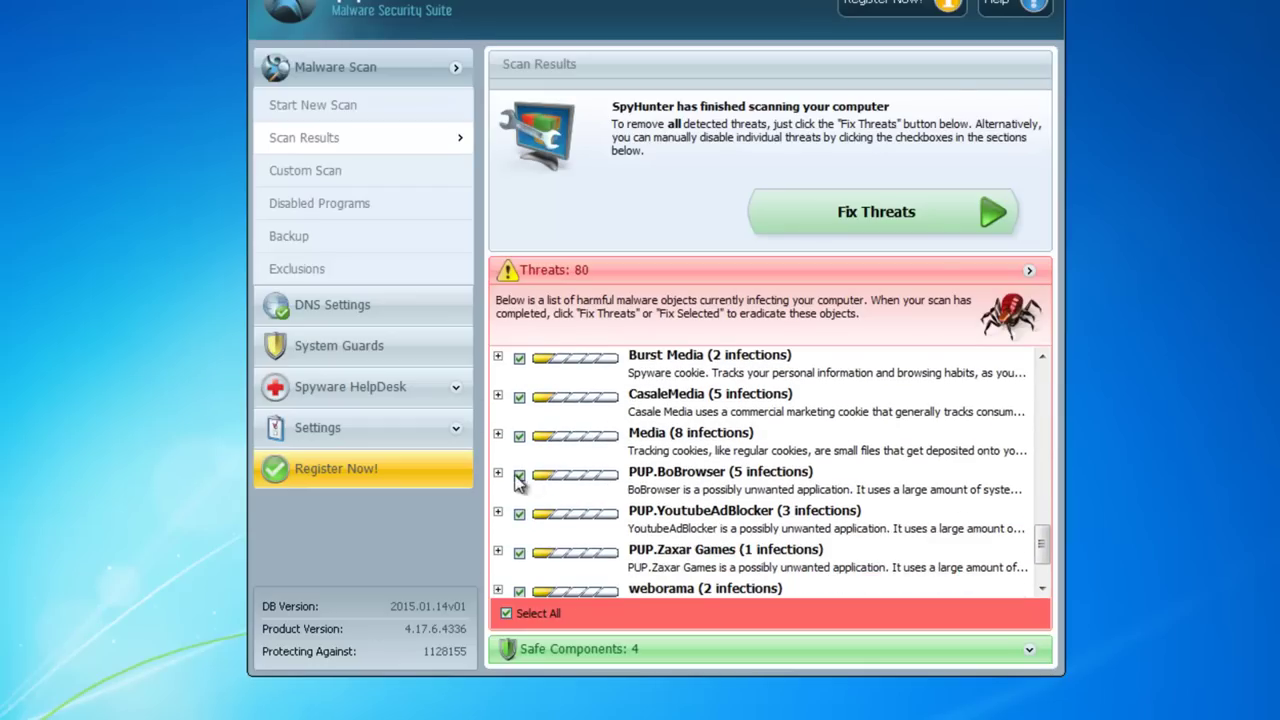
{"action": "left_click", "coordinate": [520, 478]}
{"action": "scroll", "coordinate": [520, 485], "scroll_direction": "down", "scroll_amount": 3}
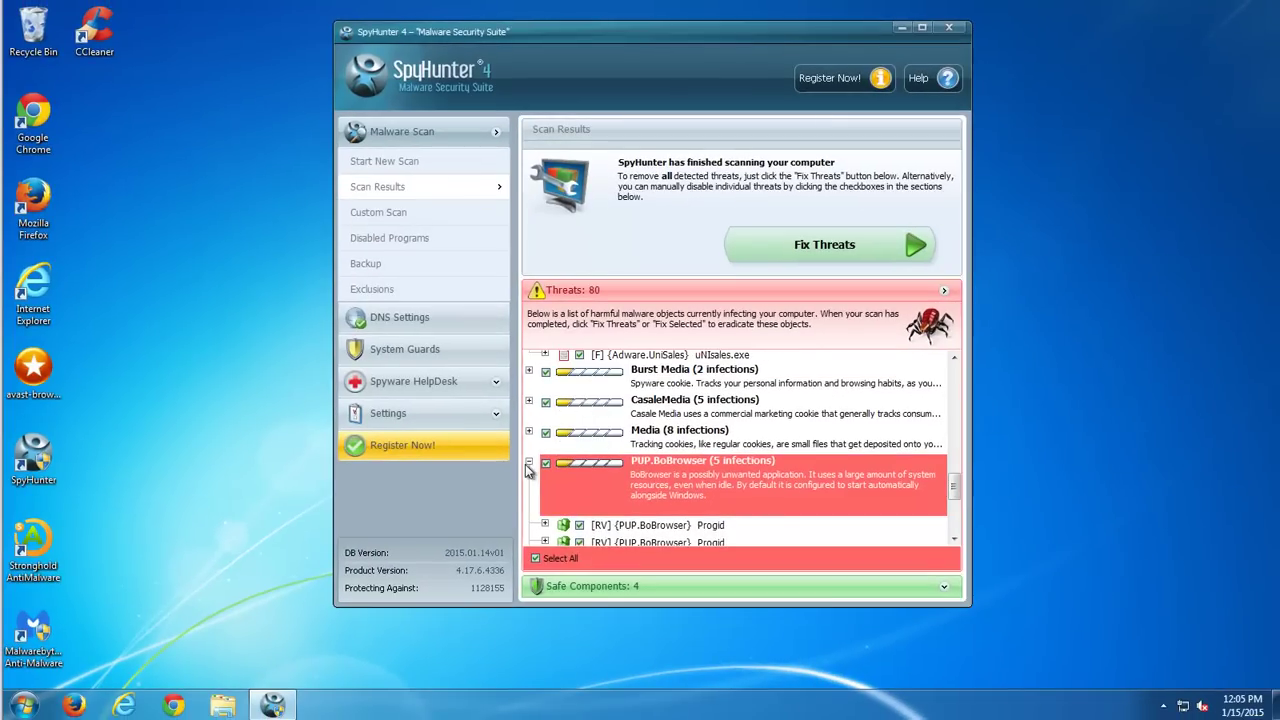
{"action": "left_click", "coordinate": [529, 464]}
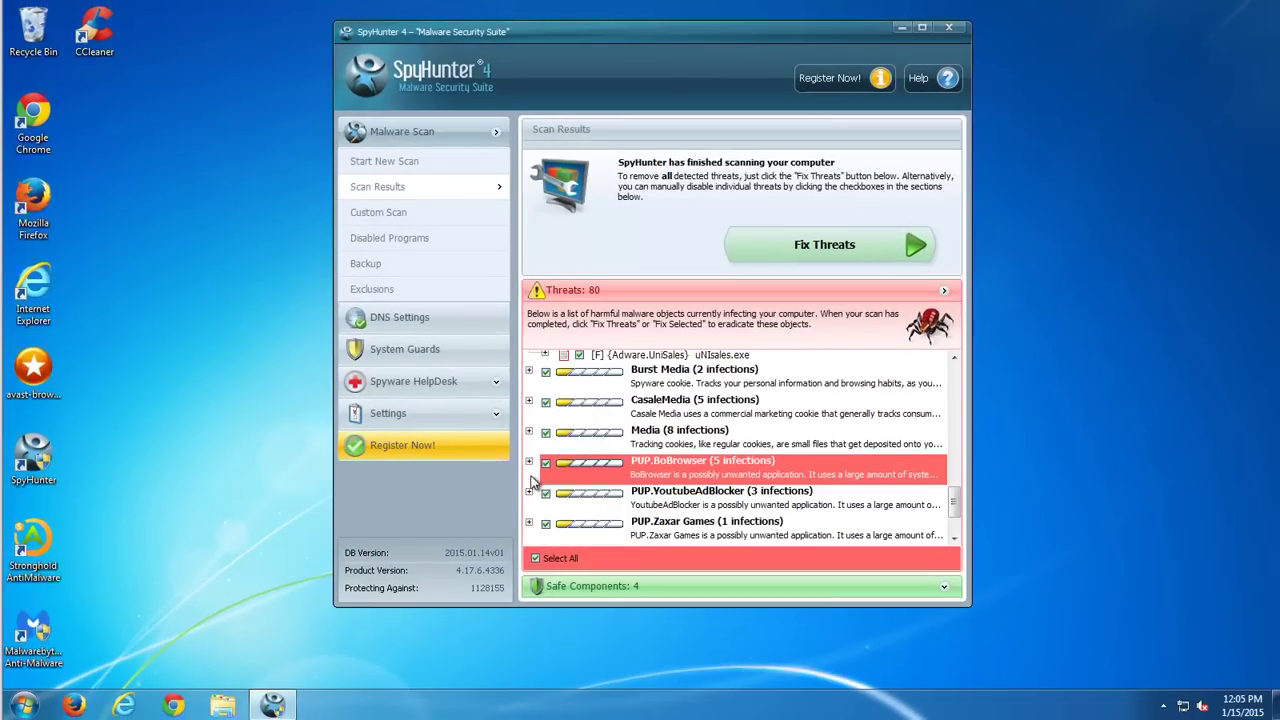
{"action": "scroll", "coordinate": [471, 377], "scroll_direction": "up", "scroll_amount": 3}
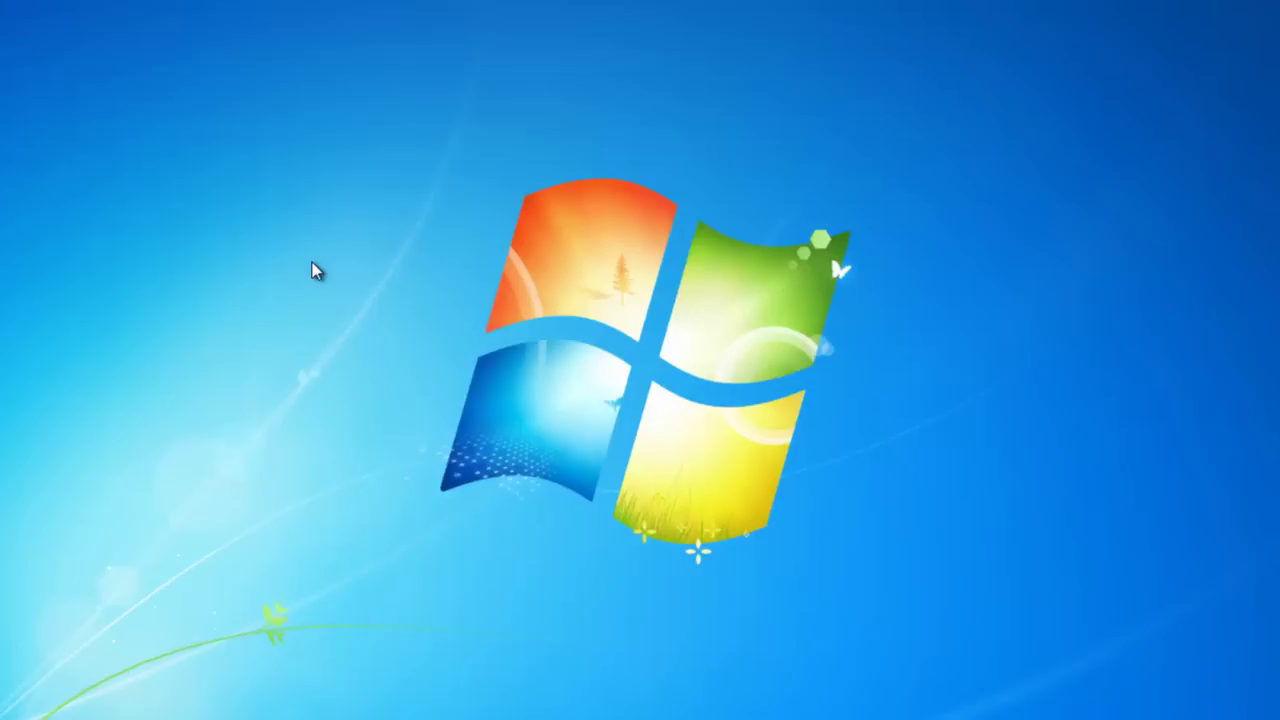
Step: Refresh the desktop and launch avast! Browser Cleanup as administrator
{"action": "right_click", "coordinate": [414, 206]}
{"action": "left_click", "coordinate": [466, 274]}
{"action": "right_click", "coordinate": [57, 231]}
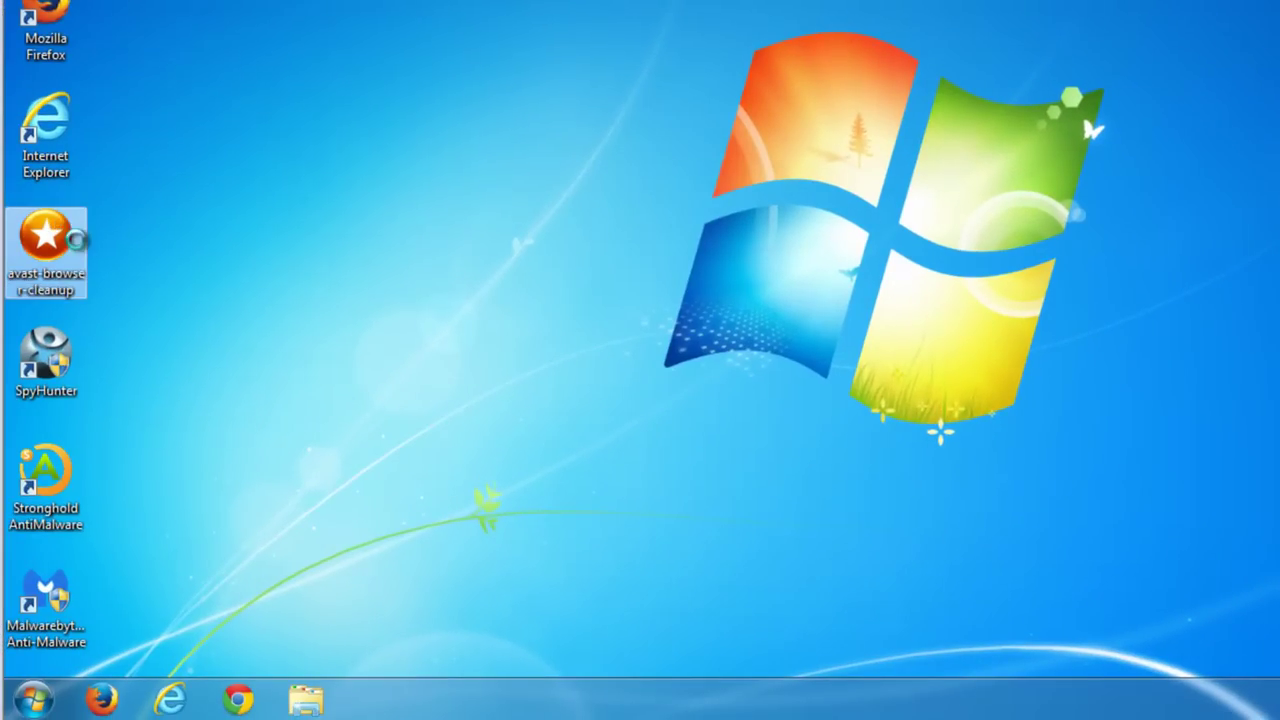
{"action": "left_click", "coordinate": [135, 258]}
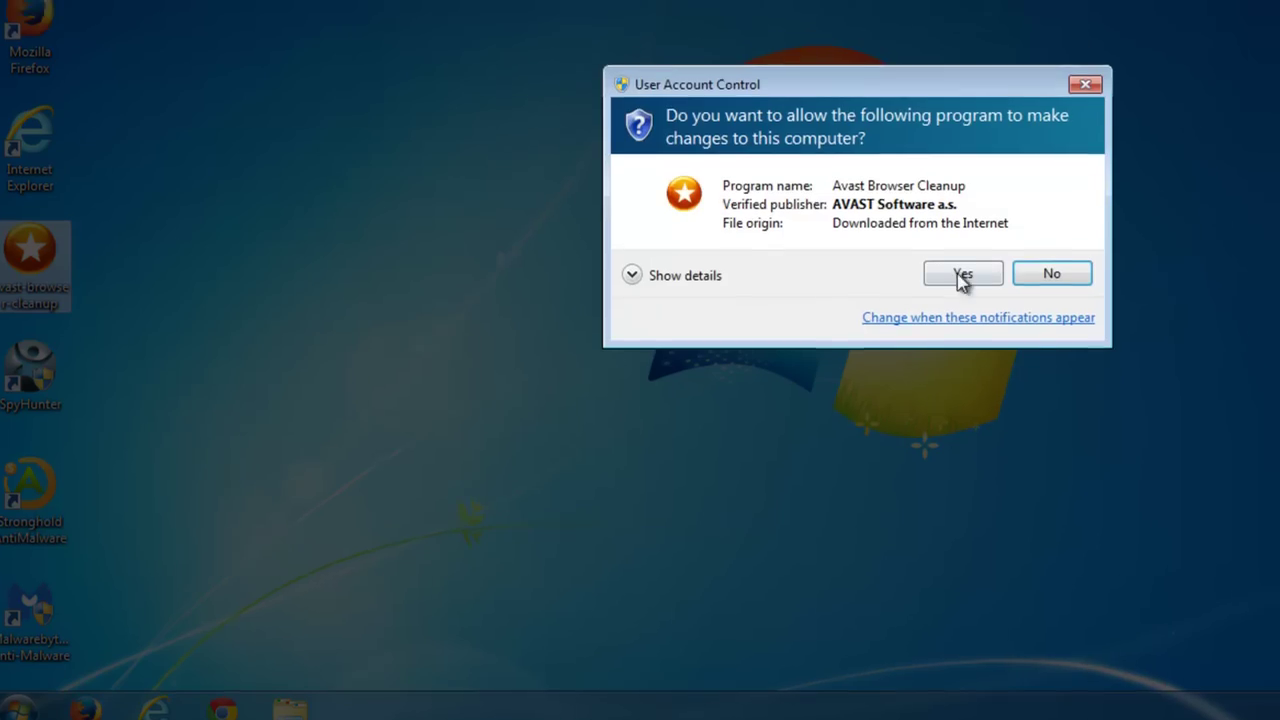
{"action": "left_click", "coordinate": [974, 258]}
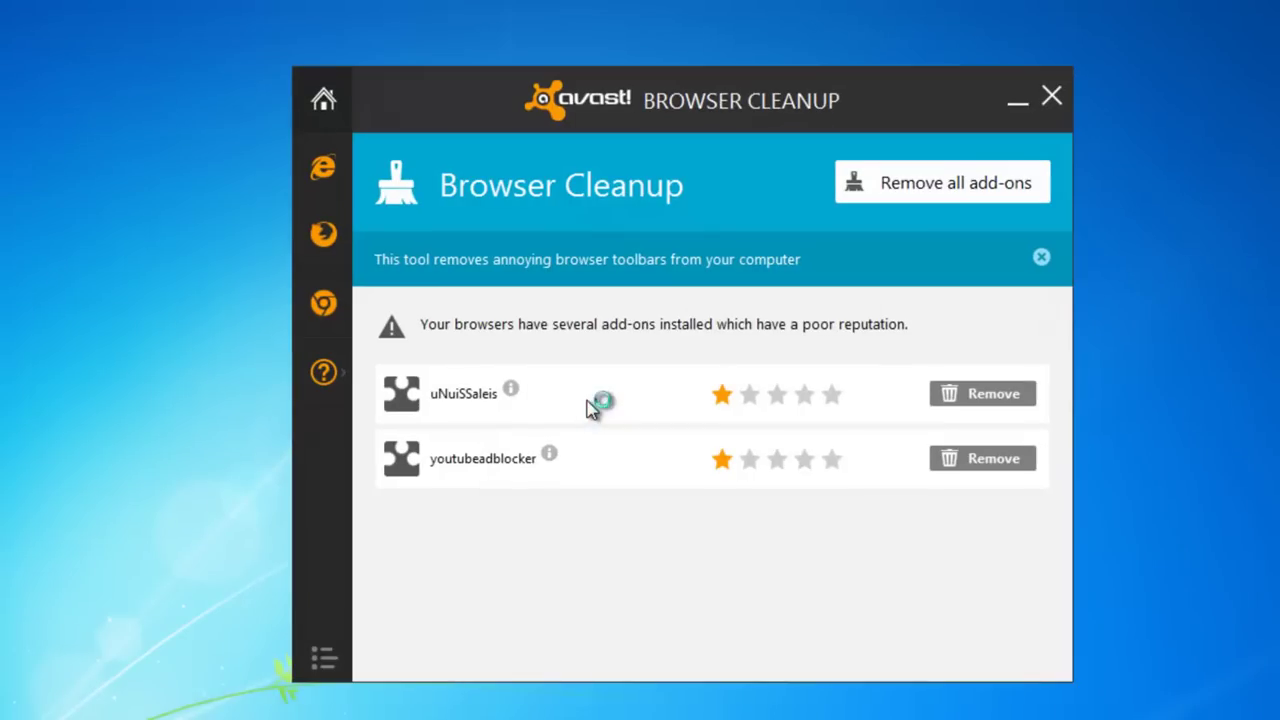
Step: Remove the uNuiSSaleis add-on, resetting search to original settings via the free cleanup
{"action": "left_click", "coordinate": [965, 405]}
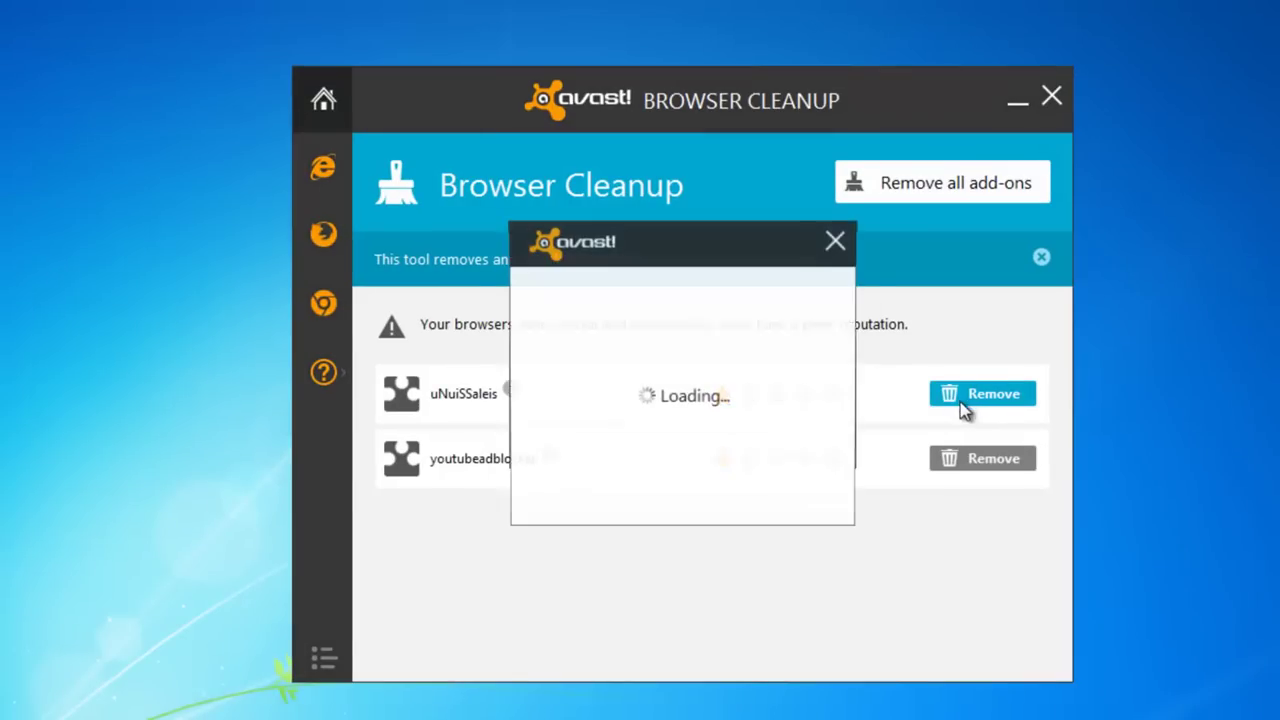
{"action": "left_click", "coordinate": [698, 397]}
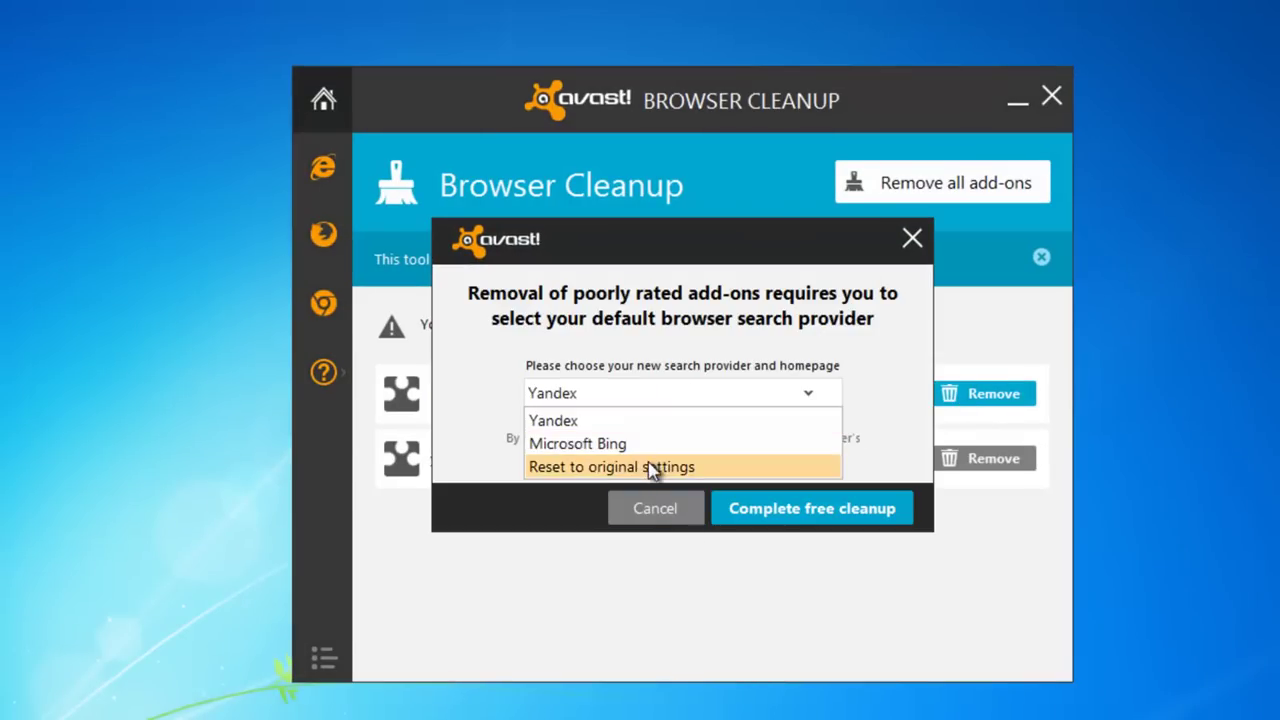
{"action": "left_click", "coordinate": [654, 466]}
{"action": "left_click", "coordinate": [800, 512]}
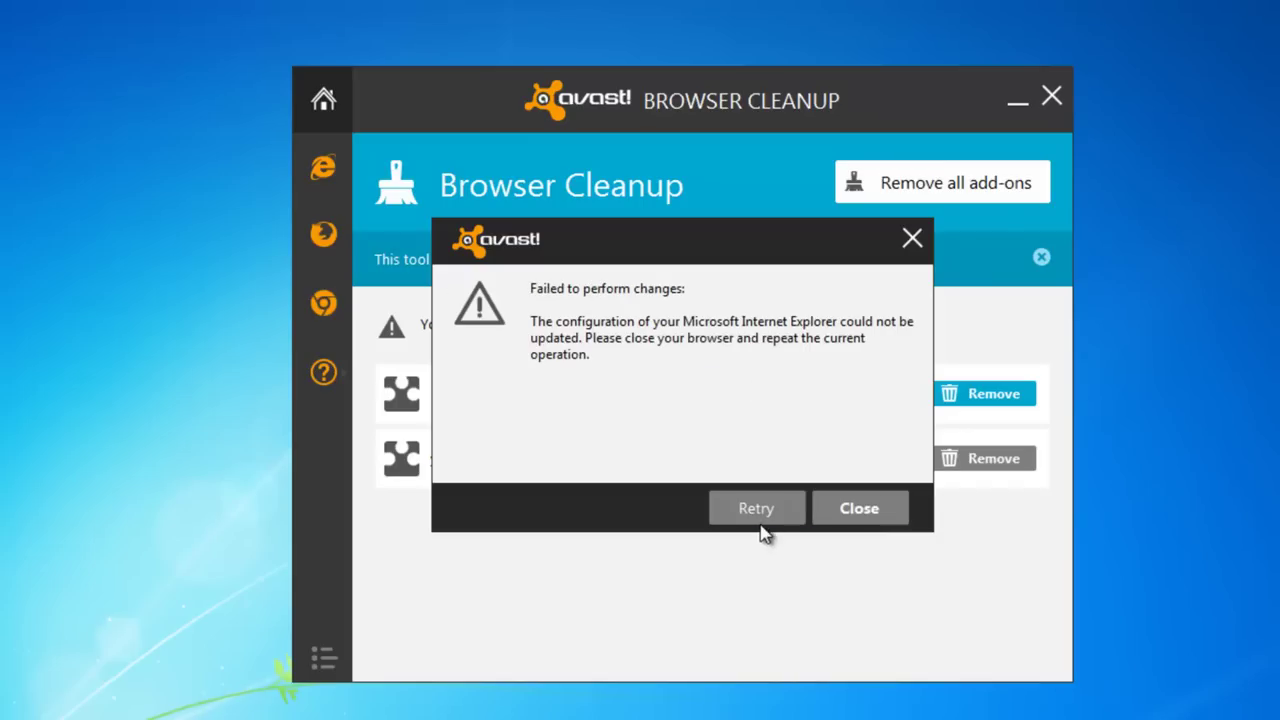
{"action": "left_click", "coordinate": [757, 522]}
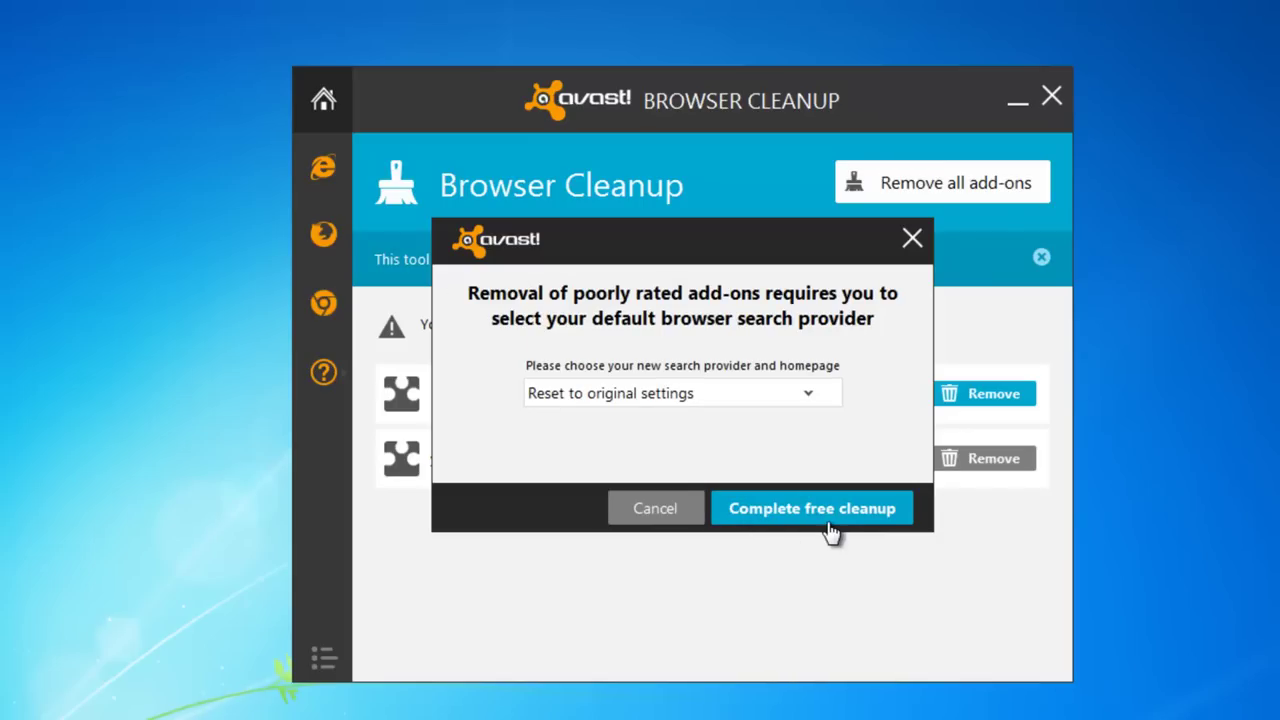
{"action": "left_click", "coordinate": [898, 242]}
Step: Remove the youtubeadblocker add-on, resetting search to original settings via the free cleanup
{"action": "left_click", "coordinate": [966, 400]}
{"action": "left_click", "coordinate": [732, 393]}
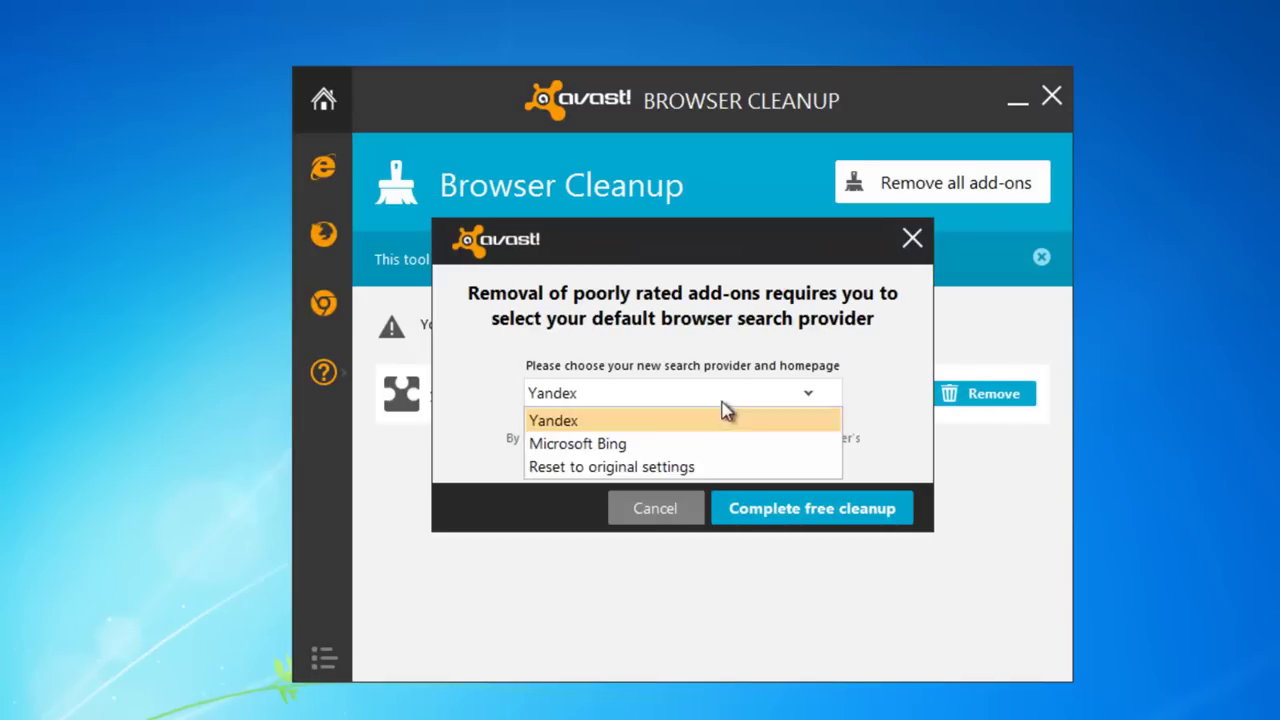
{"action": "left_click", "coordinate": [677, 471]}
{"action": "left_click", "coordinate": [766, 512]}
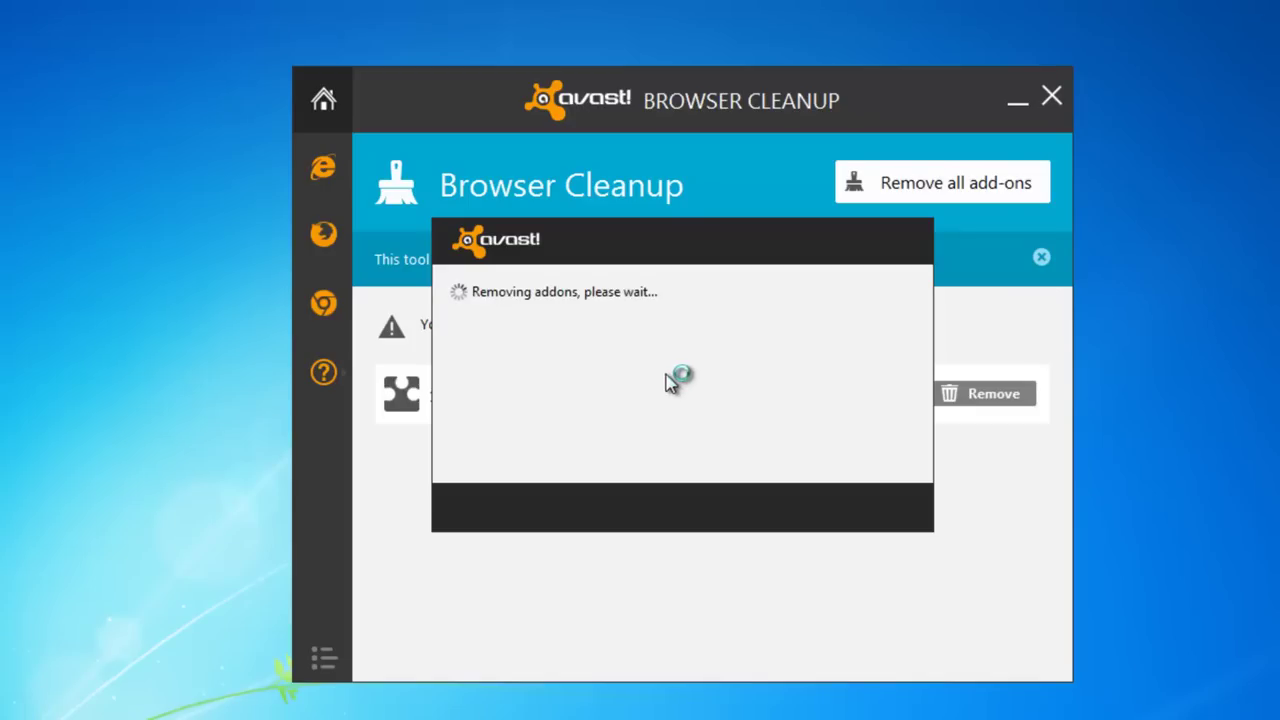
{"action": "left_click", "coordinate": [790, 518]}
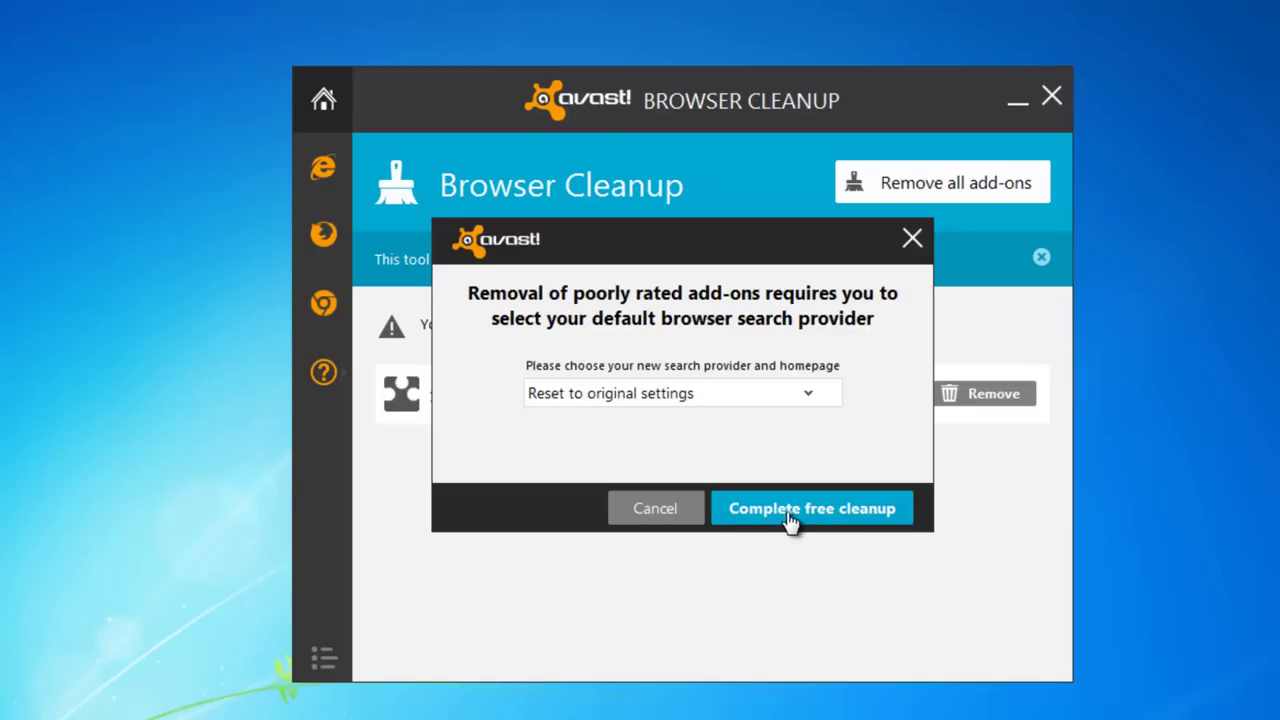
{"action": "left_click", "coordinate": [660, 508]}
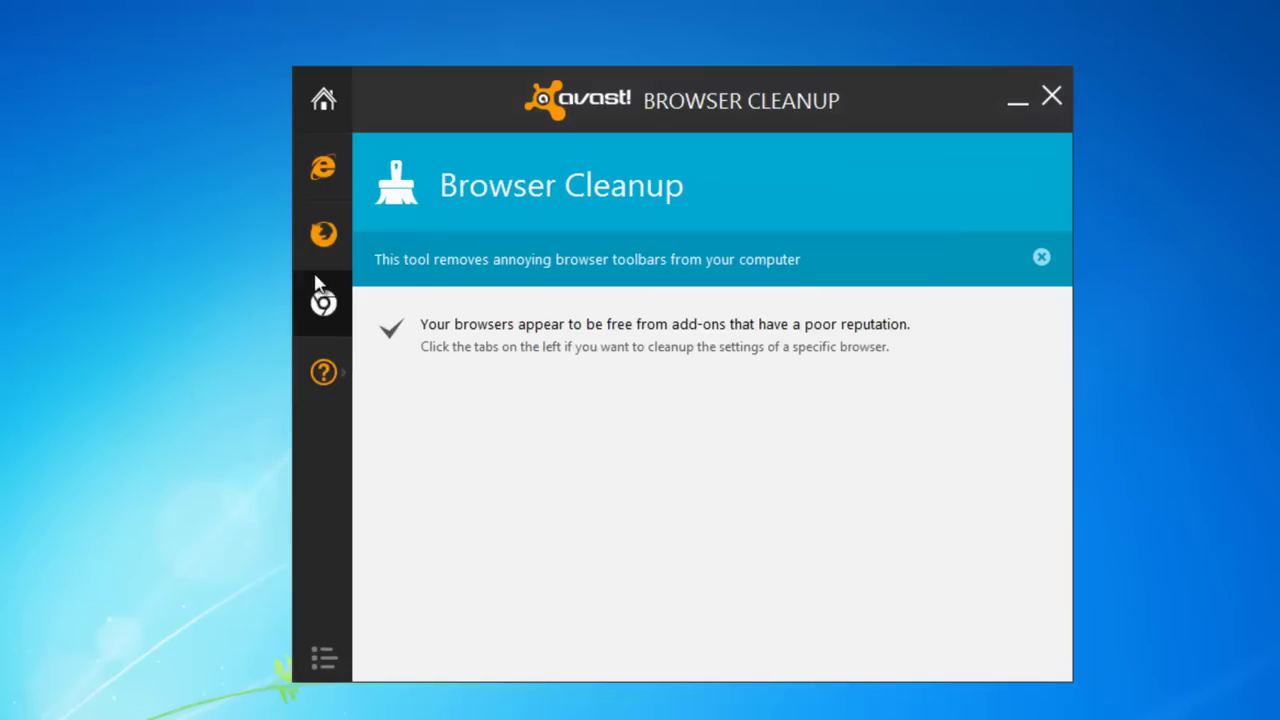
Step: Remove the HTML Document add-on from Internet Explorer
{"action": "left_click", "coordinate": [318, 245]}
{"action": "left_click", "coordinate": [321, 172]}
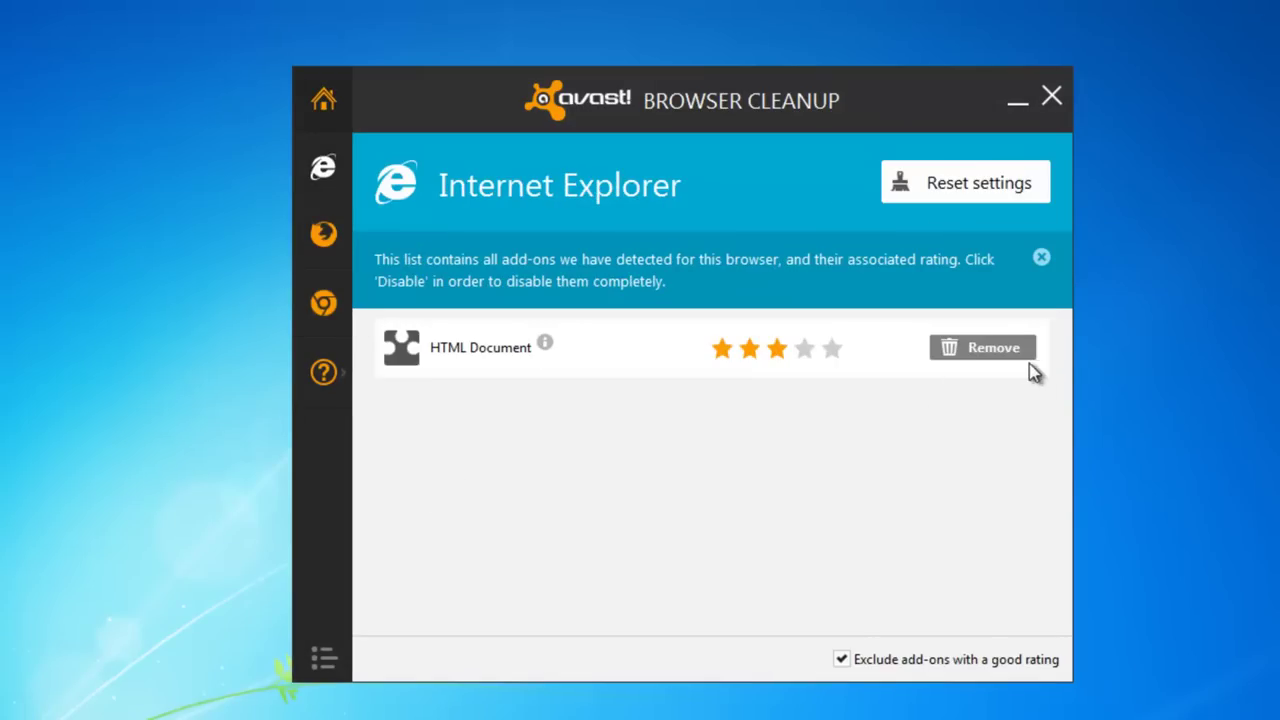
{"action": "left_click", "coordinate": [980, 348]}
{"action": "left_click", "coordinate": [724, 468]}
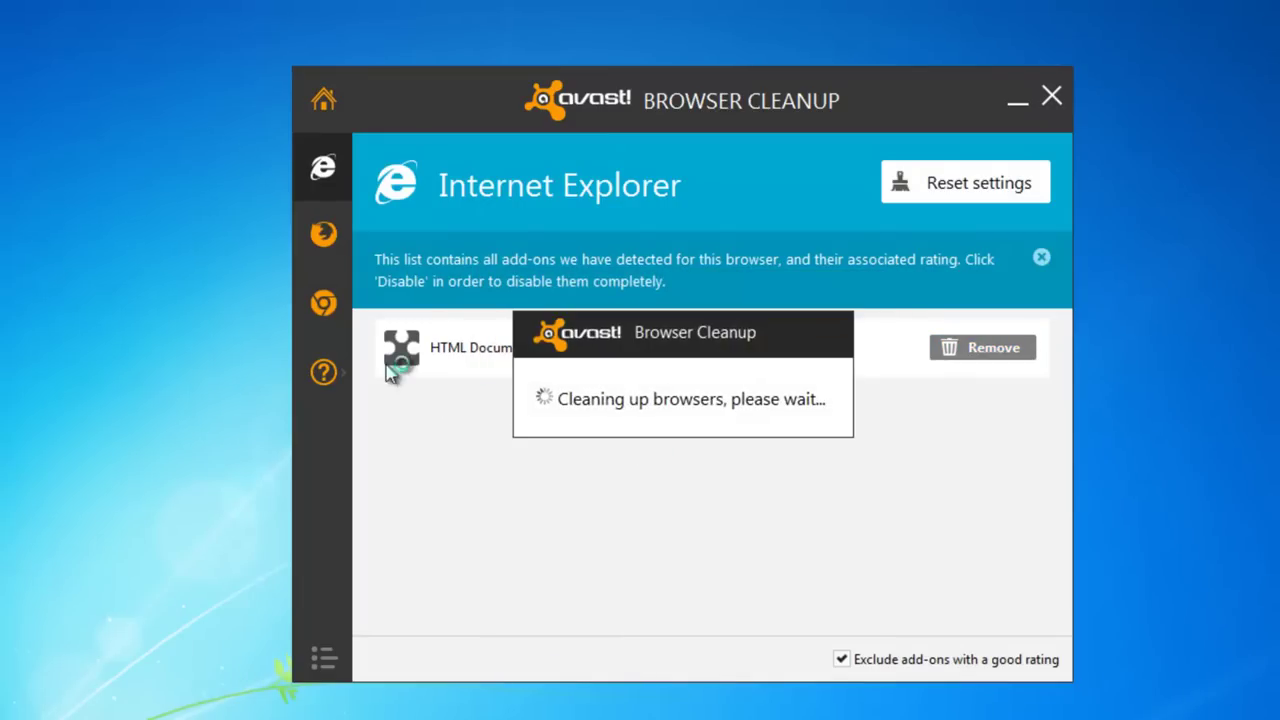
{"action": "key", "text": "Return"}
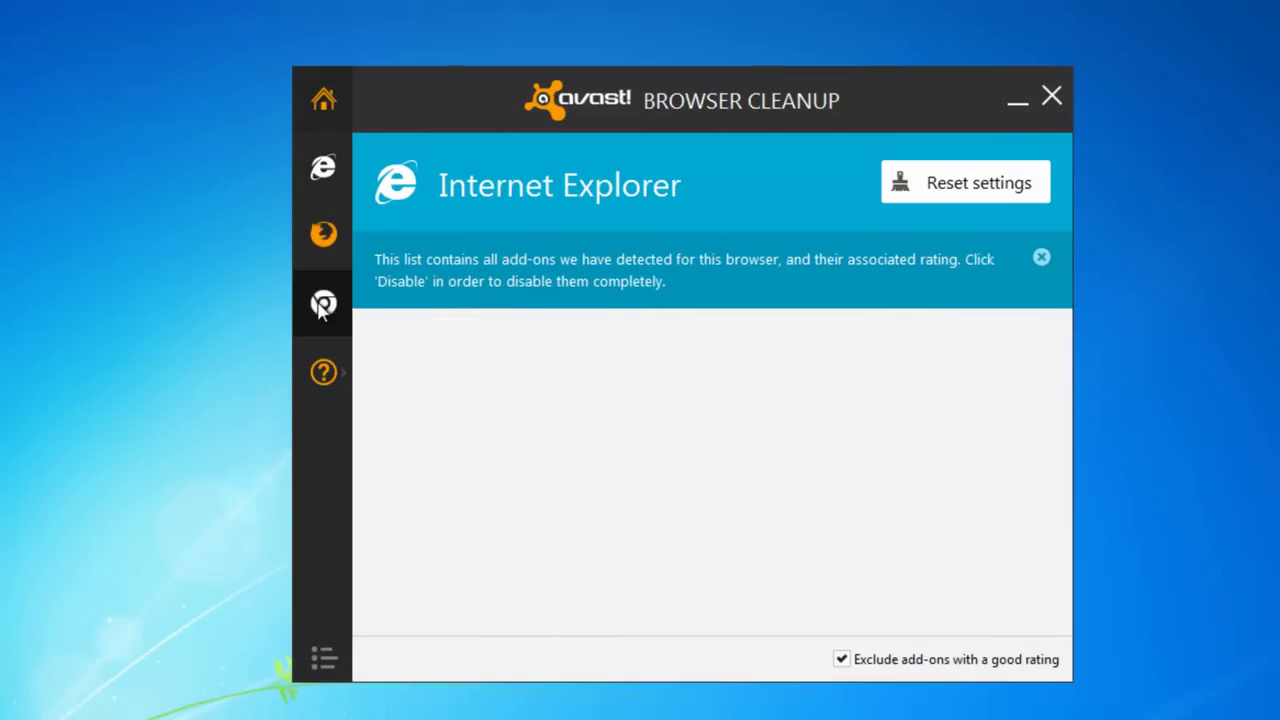
Step: Reset Internet Explorer's settings, restoring the original search settings
{"action": "left_click", "coordinate": [323, 305]}
{"action": "left_click", "coordinate": [313, 248]}
{"action": "left_click", "coordinate": [337, 165]}
{"action": "left_click", "coordinate": [998, 206]}
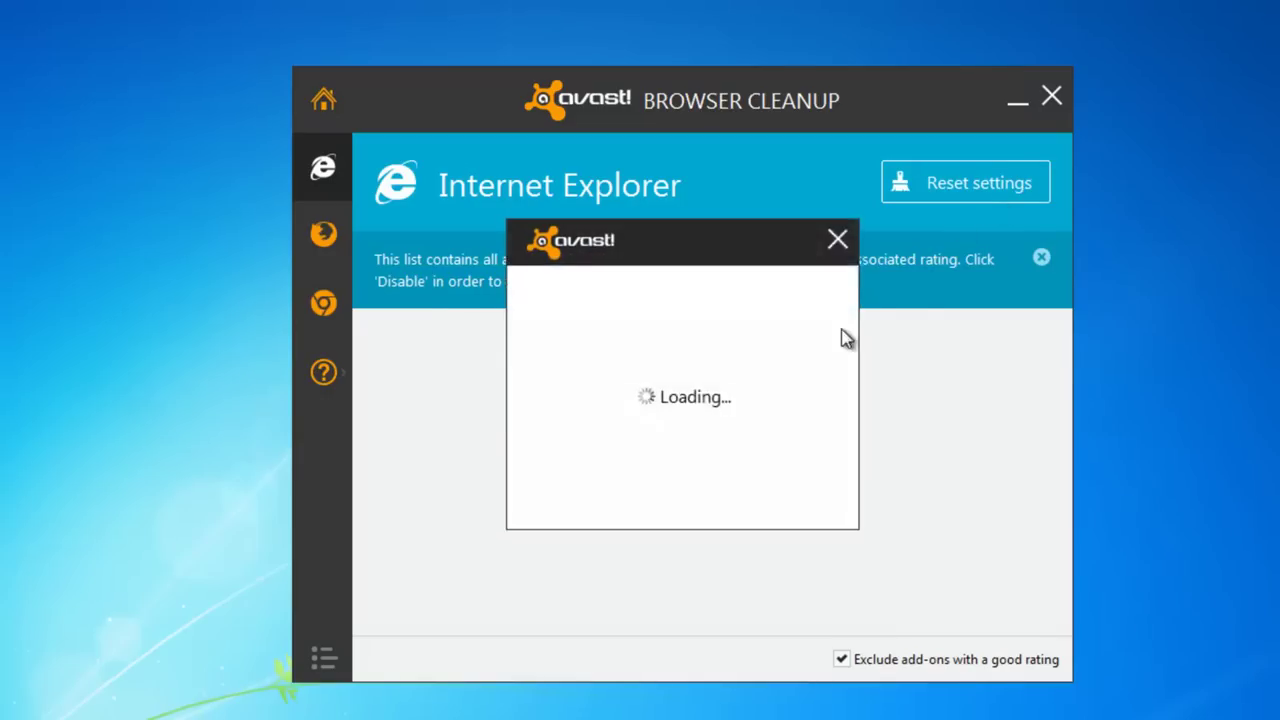
{"action": "left_click", "coordinate": [690, 395]}
{"action": "left_click", "coordinate": [690, 466]}
{"action": "left_click", "coordinate": [775, 510]}
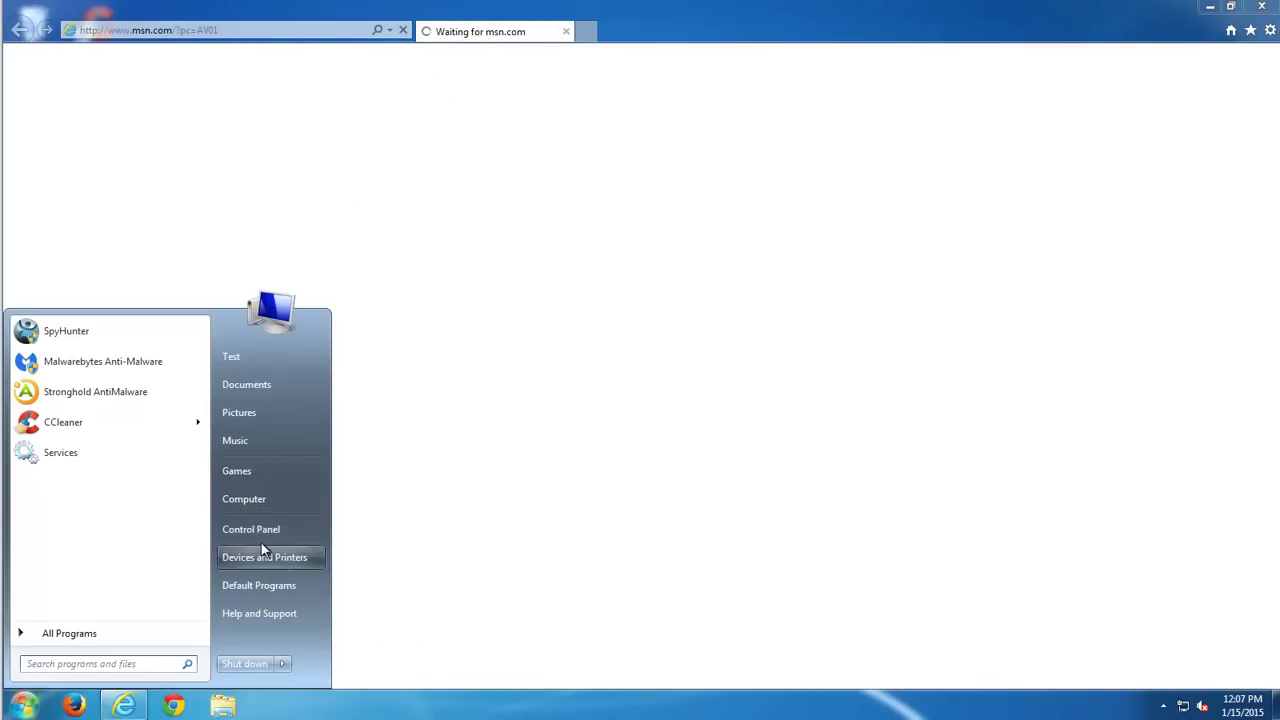
Step: Open Local Disk (C:) from the Computer window
{"action": "left_click", "coordinate": [245, 503]}
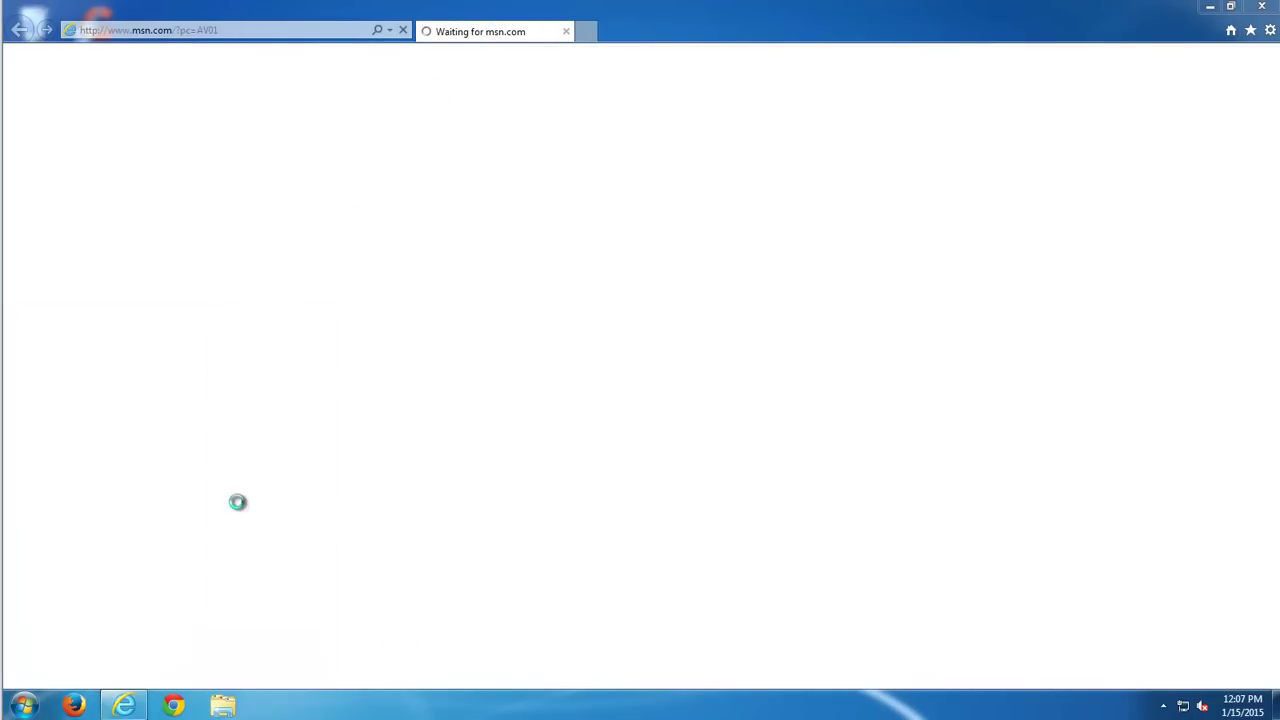
{"action": "left_click", "coordinate": [1208, 14]}
{"action": "right_click", "coordinate": [434, 269]}
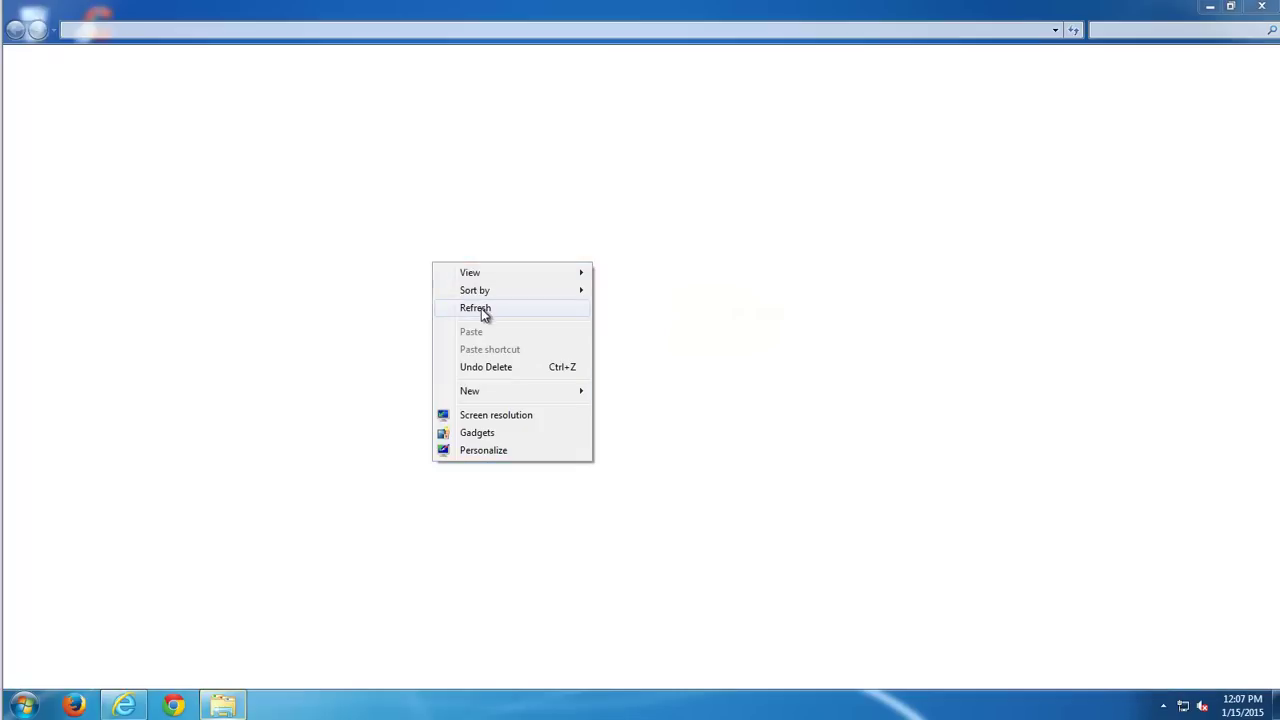
{"action": "left_click", "coordinate": [482, 307]}
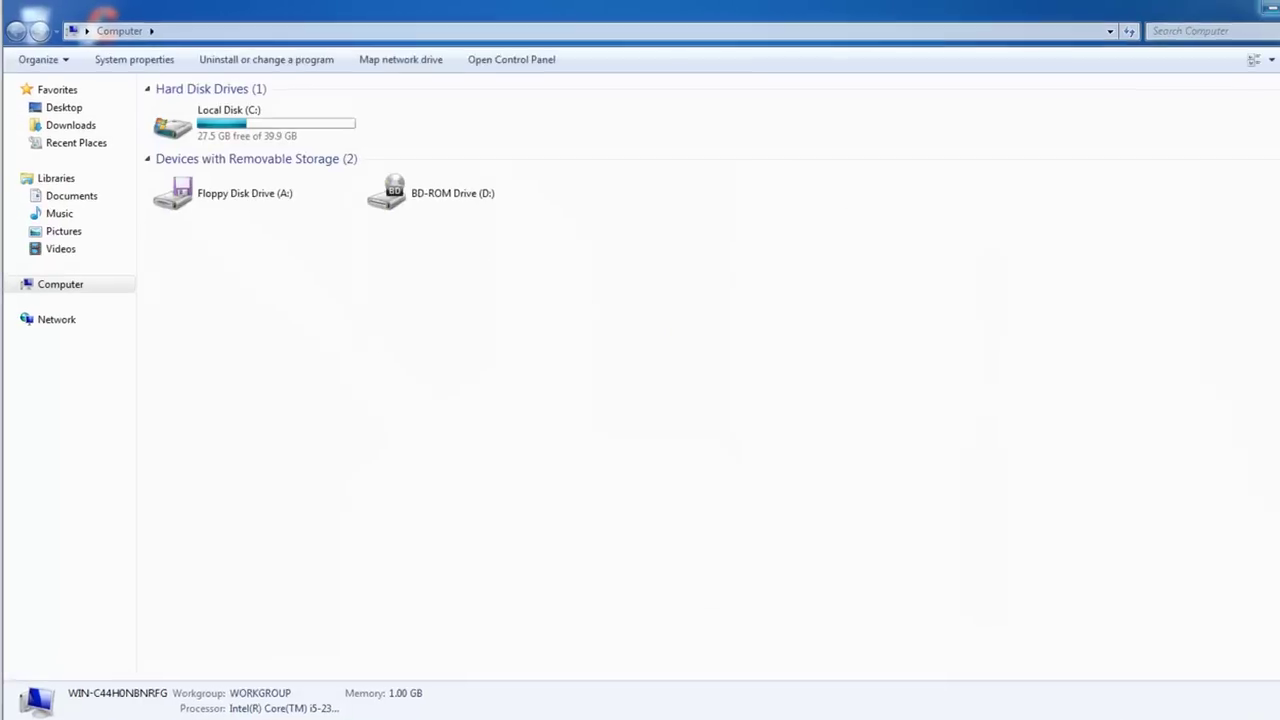
{"action": "double_click", "coordinate": [226, 130]}
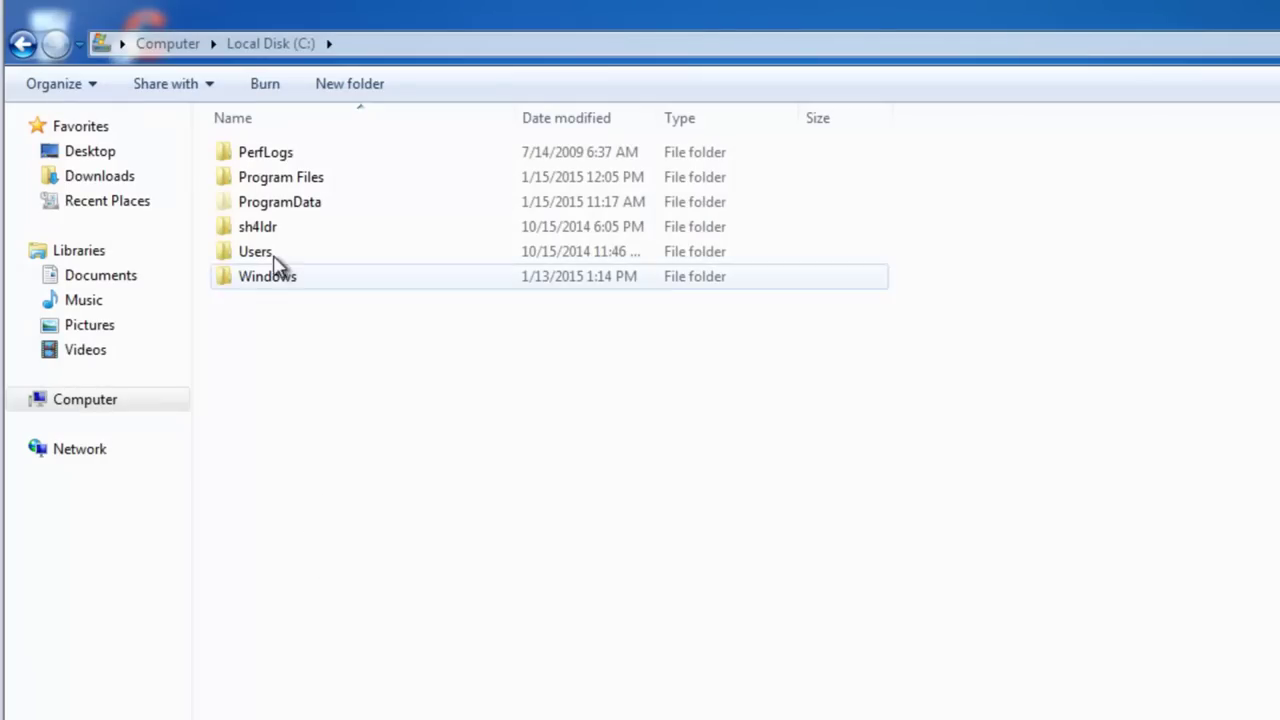
{"action": "left_click", "coordinate": [281, 210]}
{"action": "double_click", "coordinate": [277, 205]}
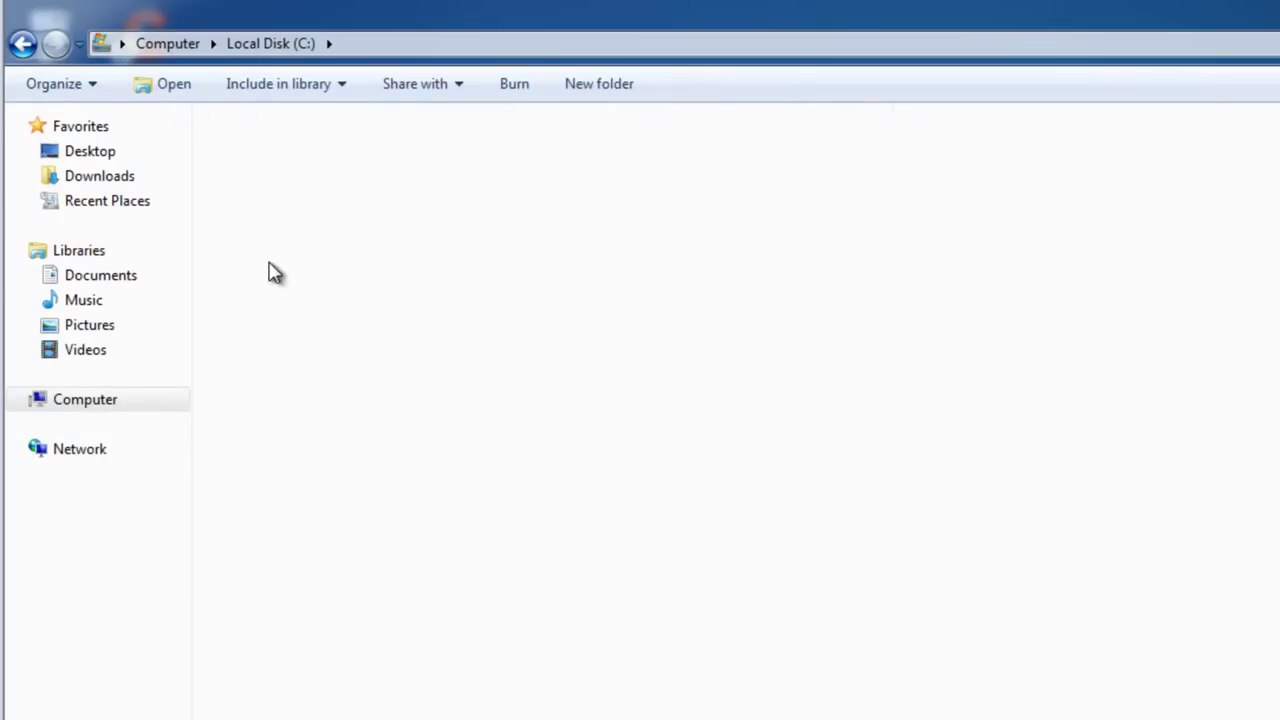
{"action": "left_click", "coordinate": [292, 151]}
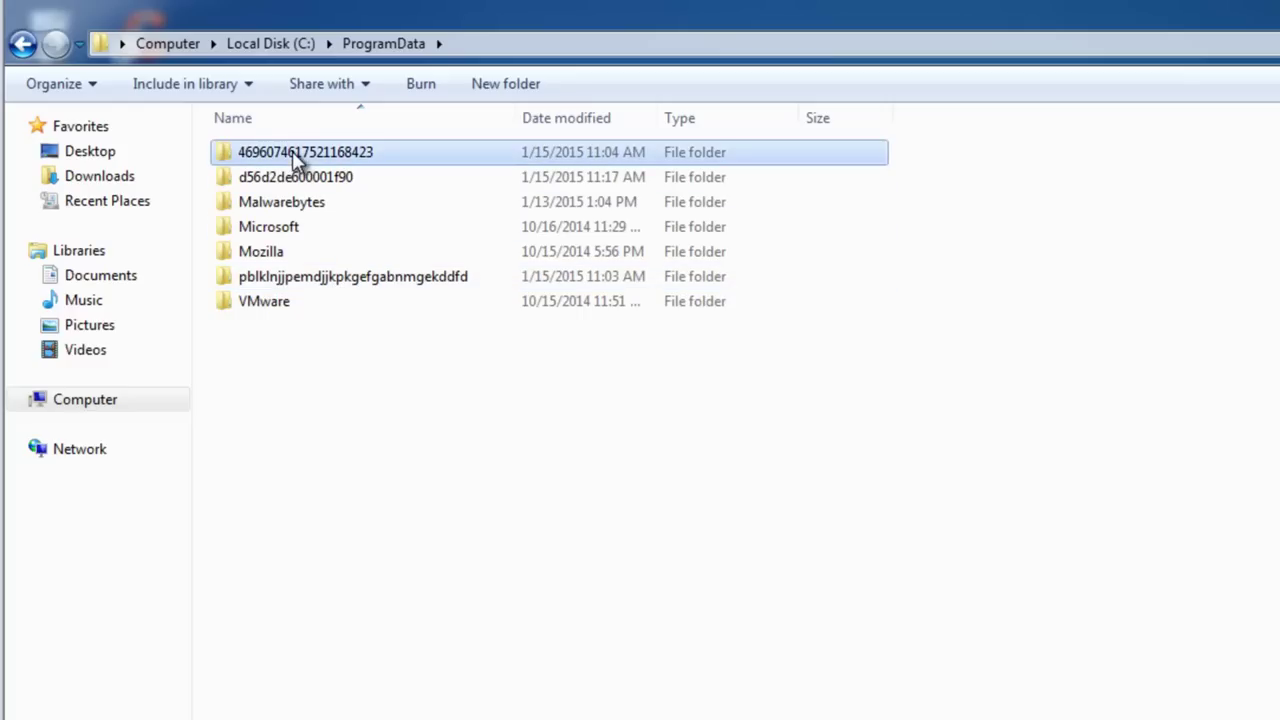
{"action": "double_click", "coordinate": [255, 159]}
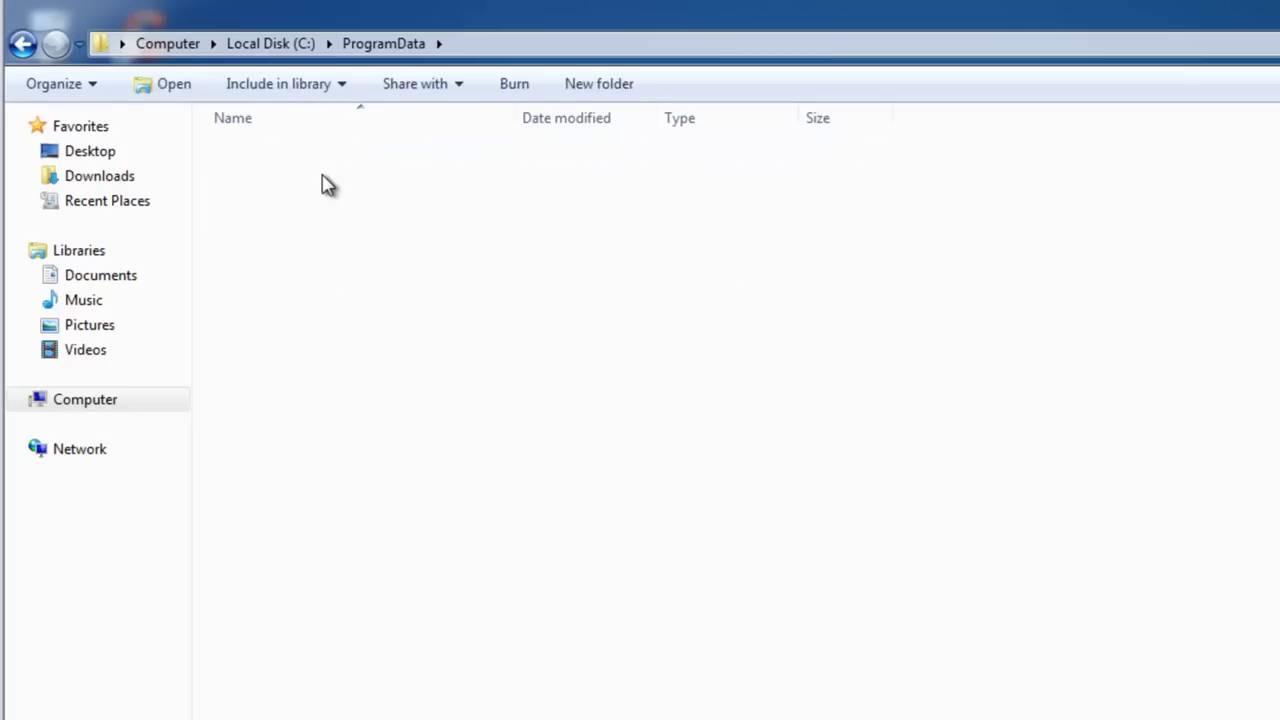
{"action": "left_click", "coordinate": [24, 45]}
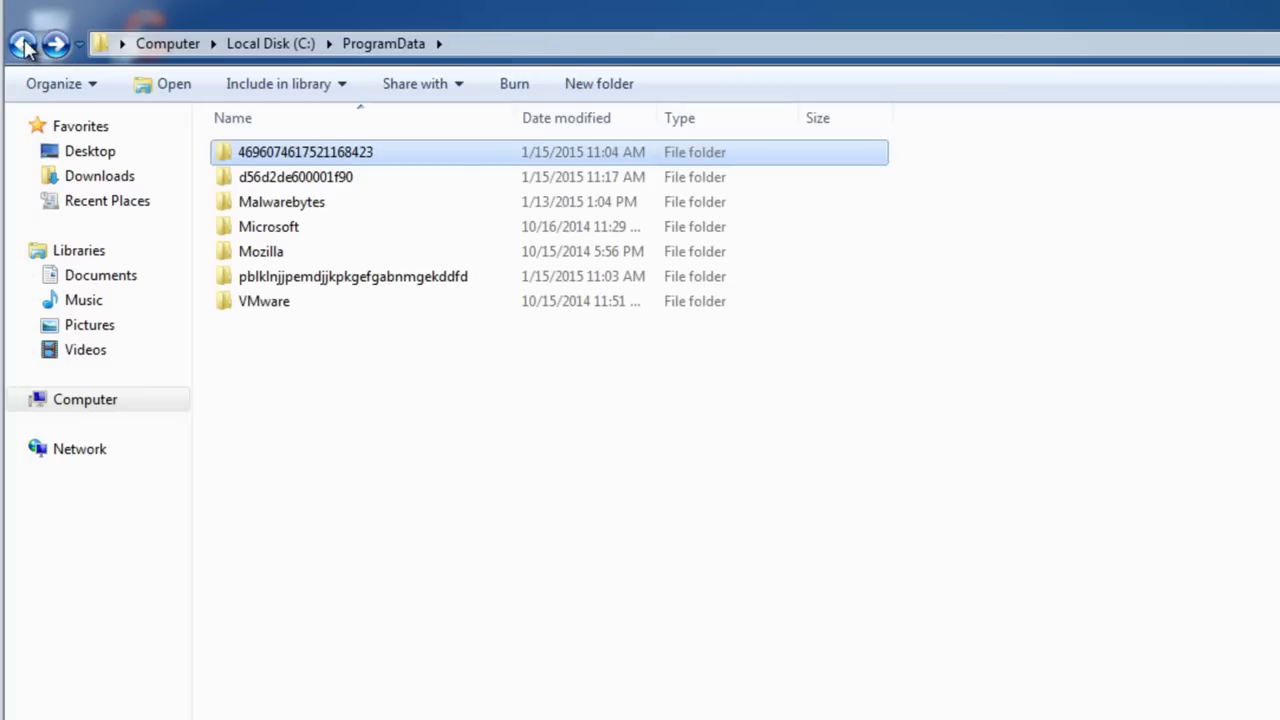
{"action": "left_click", "coordinate": [24, 45]}
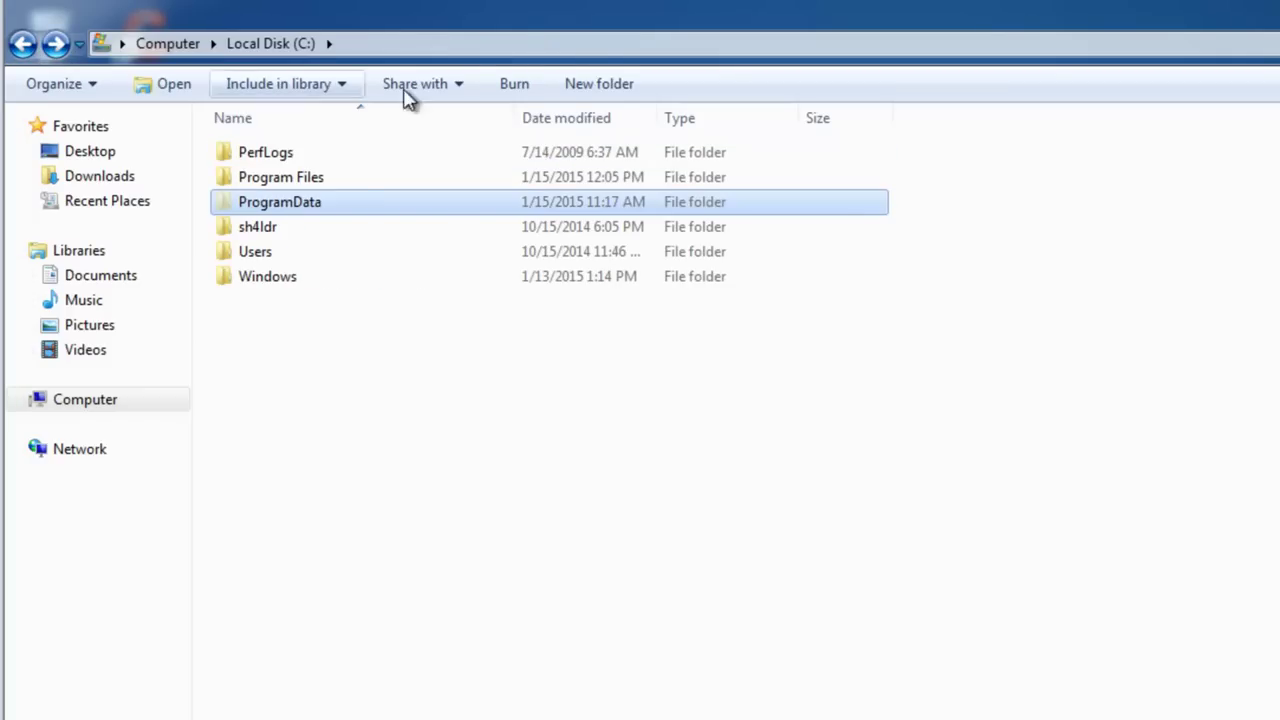
Step: Turn on 'Show hidden files, folders, and drives' in Folder Options
{"action": "left_click", "coordinate": [77, 87]}
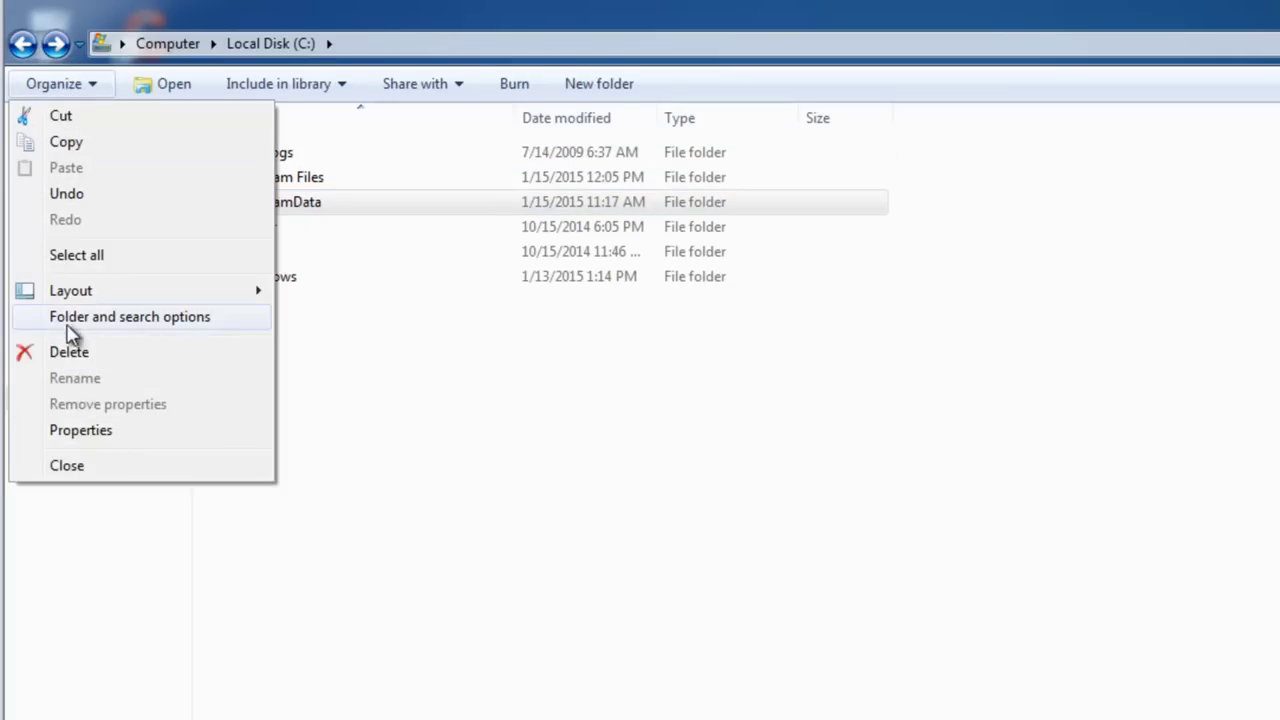
{"action": "left_click", "coordinate": [68, 322]}
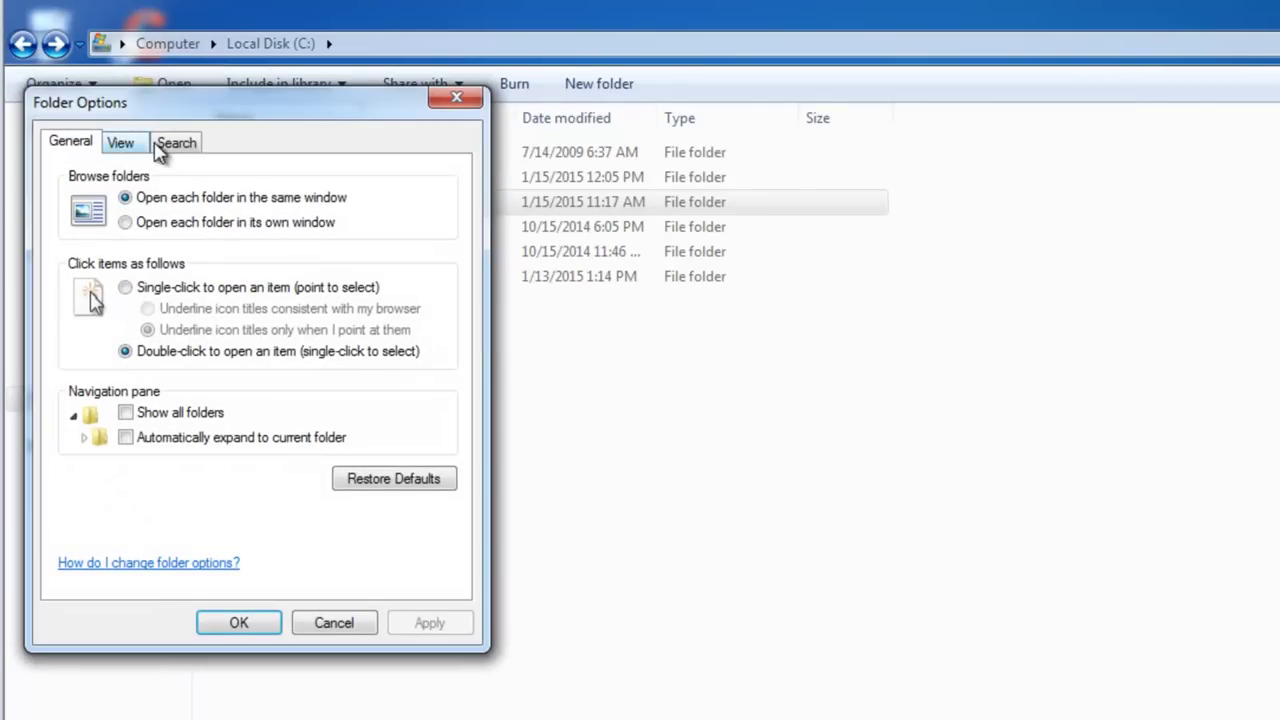
{"action": "left_click", "coordinate": [121, 143]}
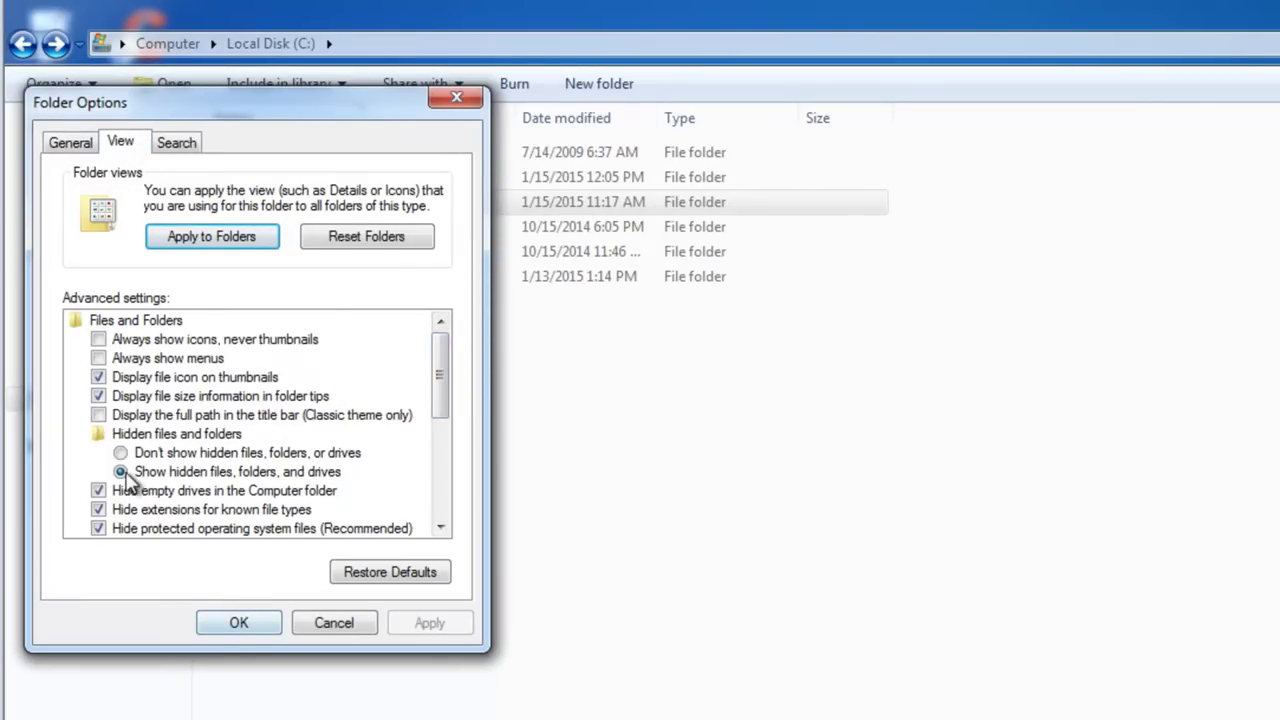
{"action": "left_click", "coordinate": [237, 623]}
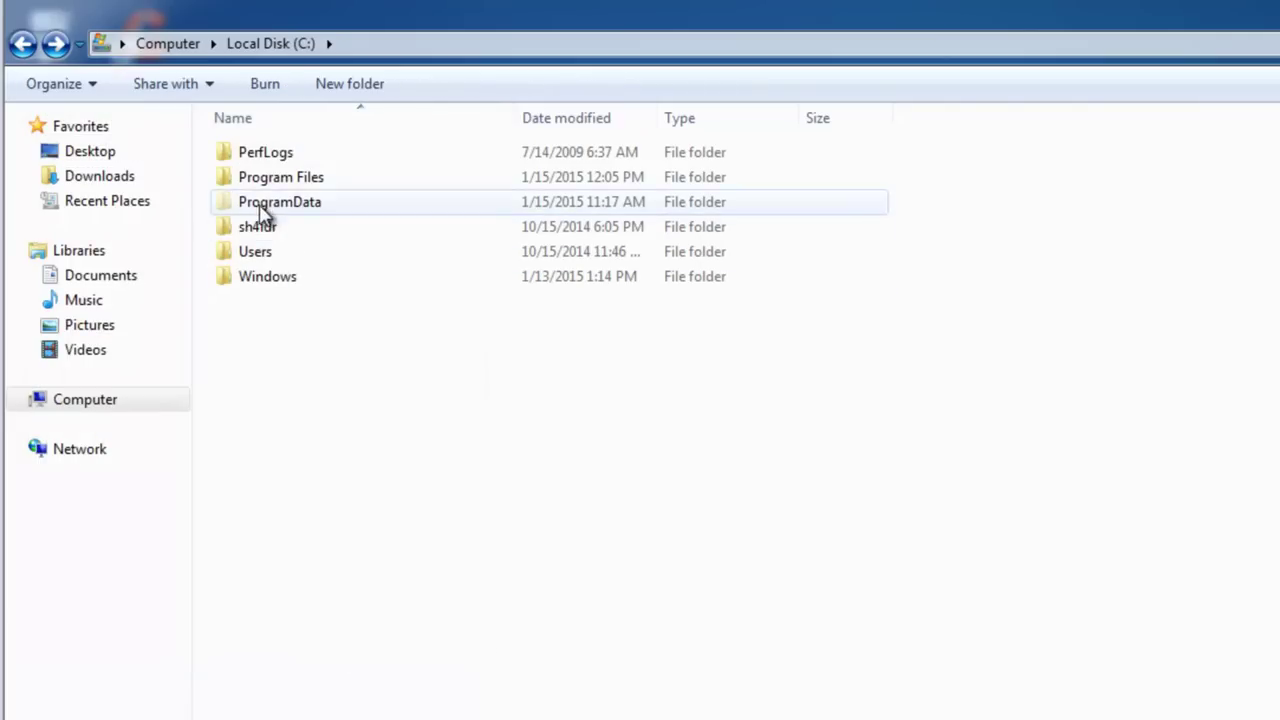
Step: Move the two leftover numbered folders in C:\ProgramData to the Recycle Bin
{"action": "left_click", "coordinate": [258, 205]}
{"action": "double_click", "coordinate": [258, 205]}
{"action": "left_click_drag", "start_coordinate": [830, 137], "coordinate": [757, 189]}
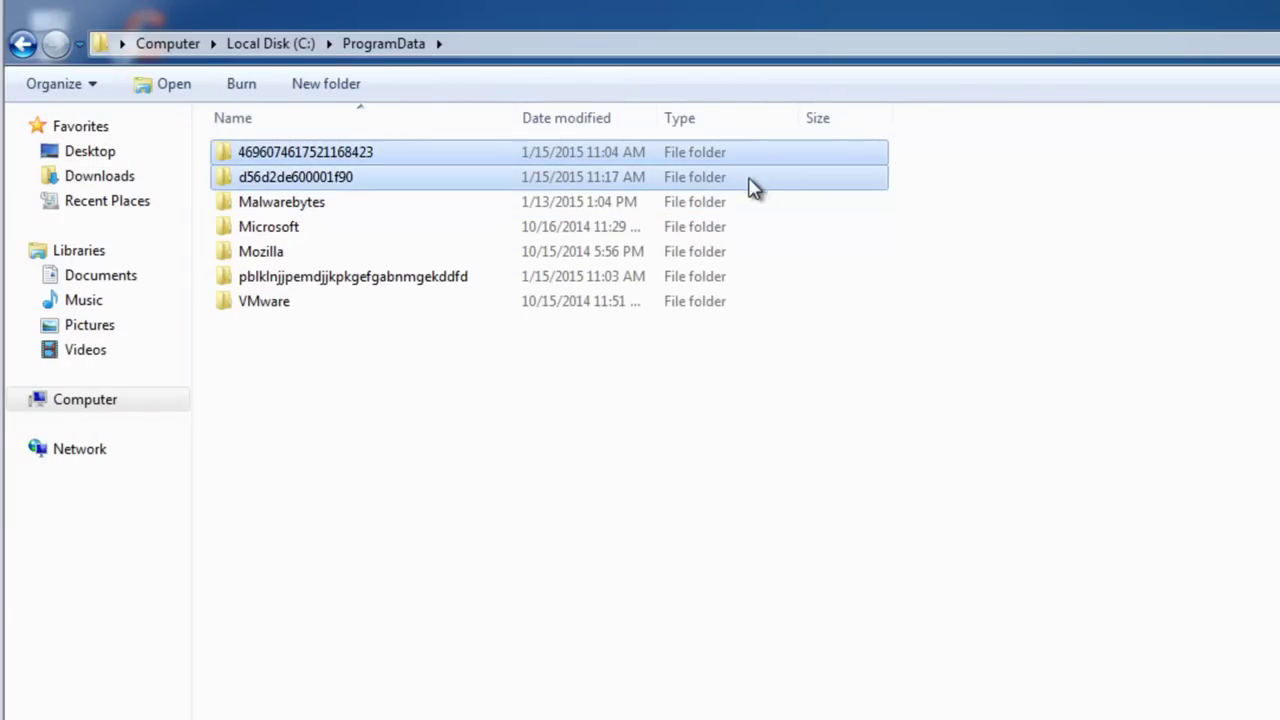
{"action": "key", "text": "Delete"}
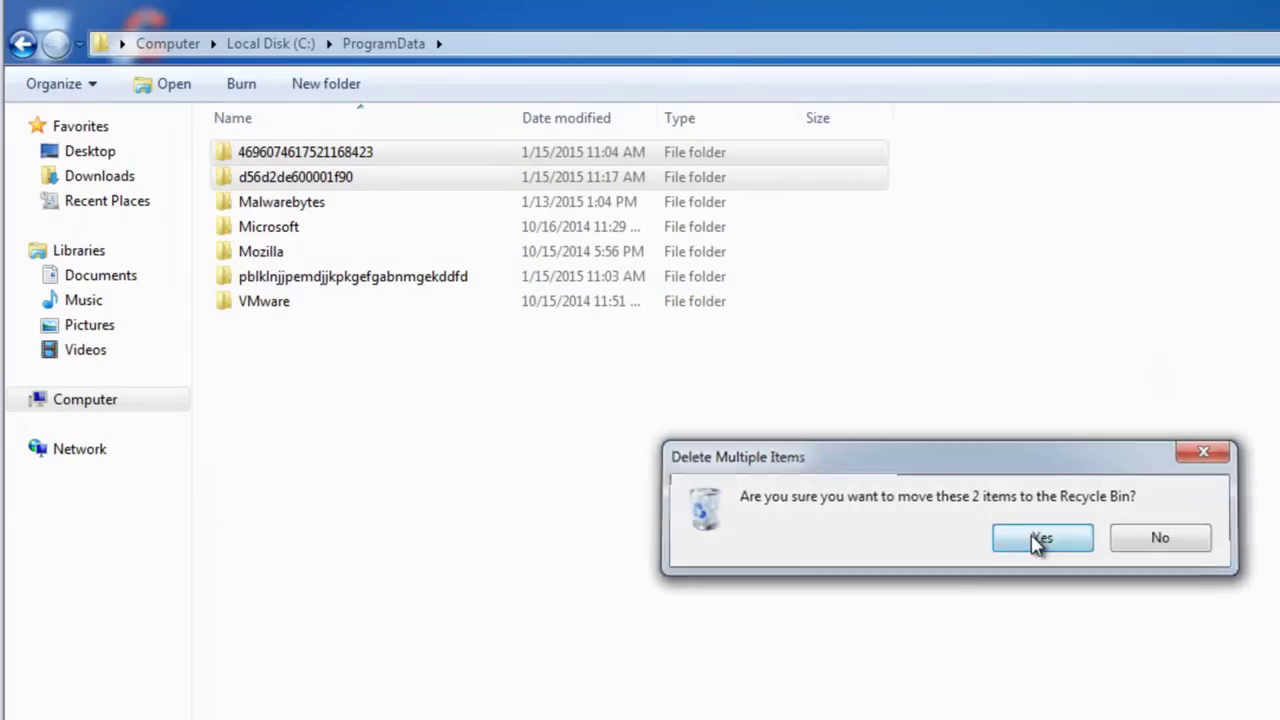
{"action": "left_click", "coordinate": [1035, 537]}
{"action": "left_click", "coordinate": [935, 601]}
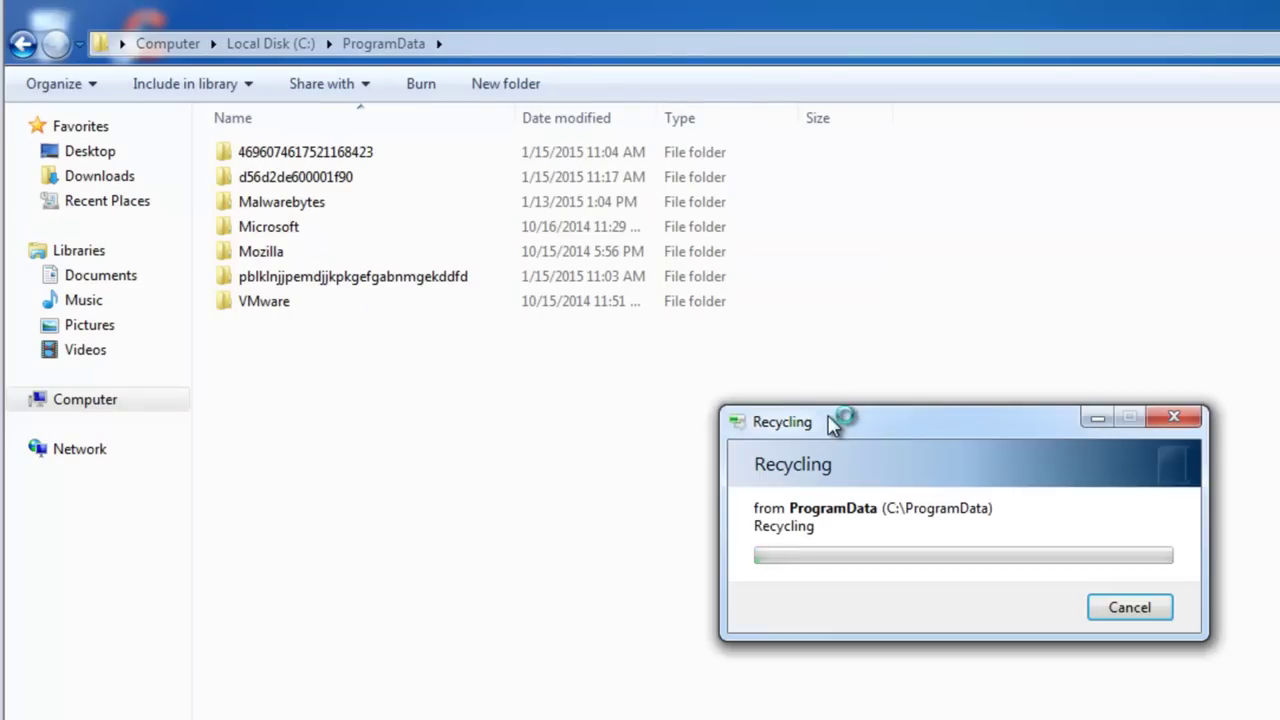
{"action": "left_click_drag", "start_coordinate": [845, 425], "coordinate": [839, 432]}
{"action": "left_click", "coordinate": [515, 480]}
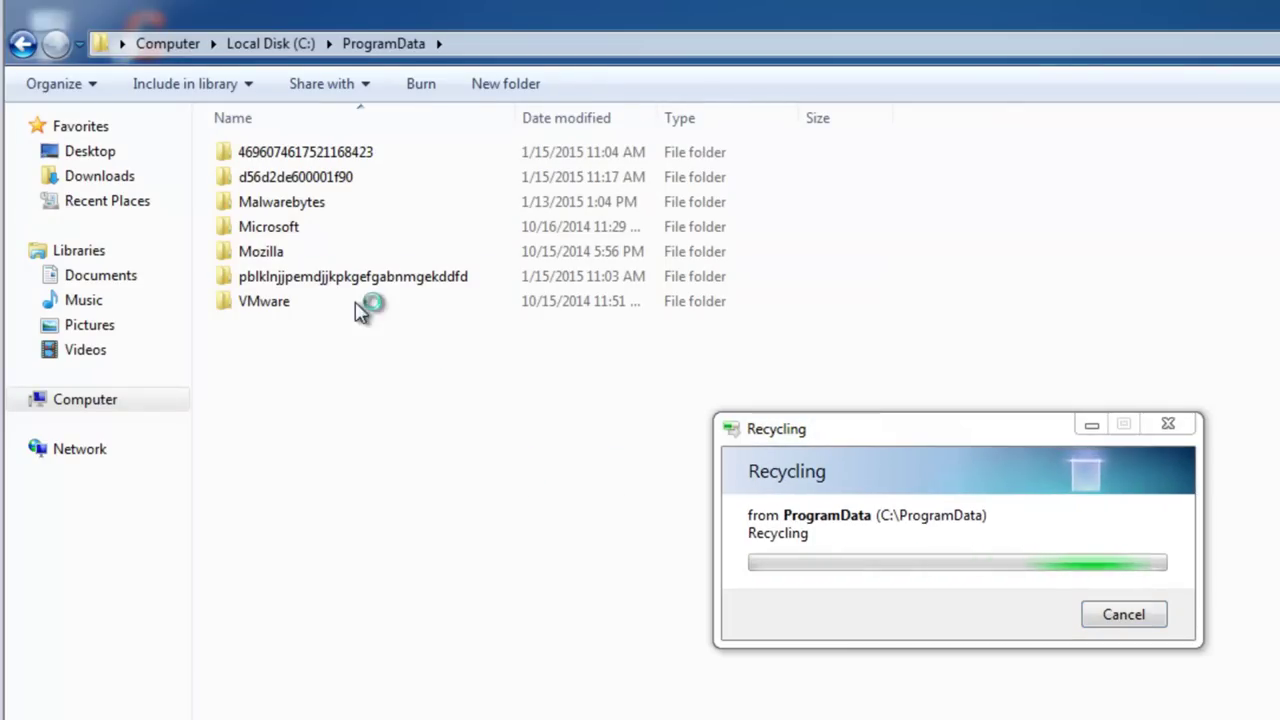
Step: Recycle the pblklnjjpemdjjkpkgefgabnmgekddfd folder and refresh the ProgramData listing
{"action": "left_click", "coordinate": [336, 284]}
{"action": "key", "text": "Delete"}
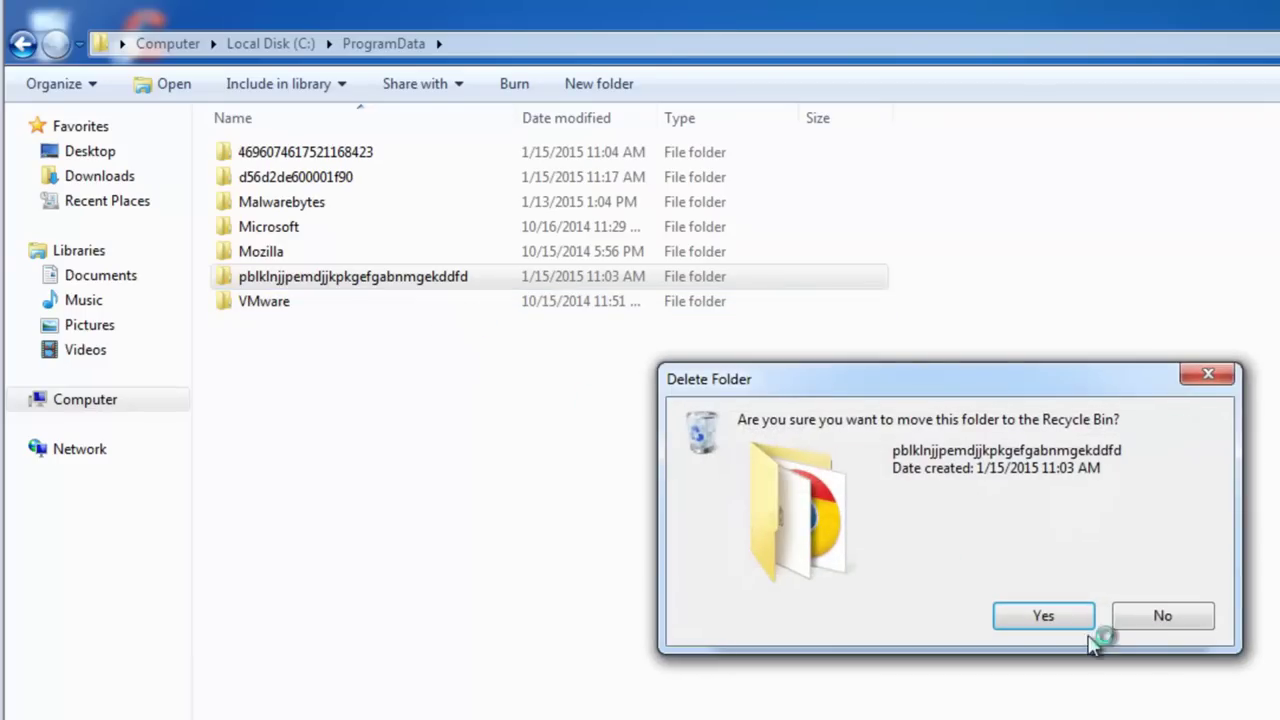
{"action": "left_click", "coordinate": [1012, 620]}
{"action": "left_click", "coordinate": [935, 616]}
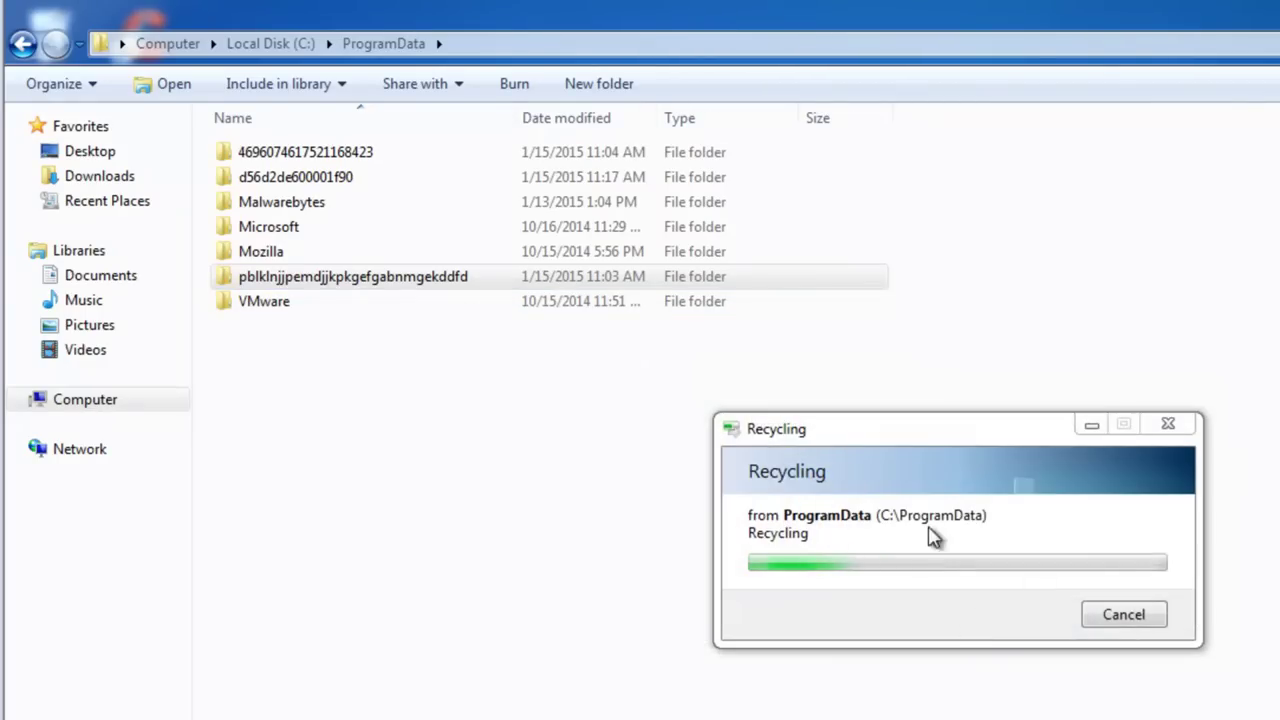
{"action": "left_click_drag", "start_coordinate": [1065, 428], "coordinate": [1250, 378]}
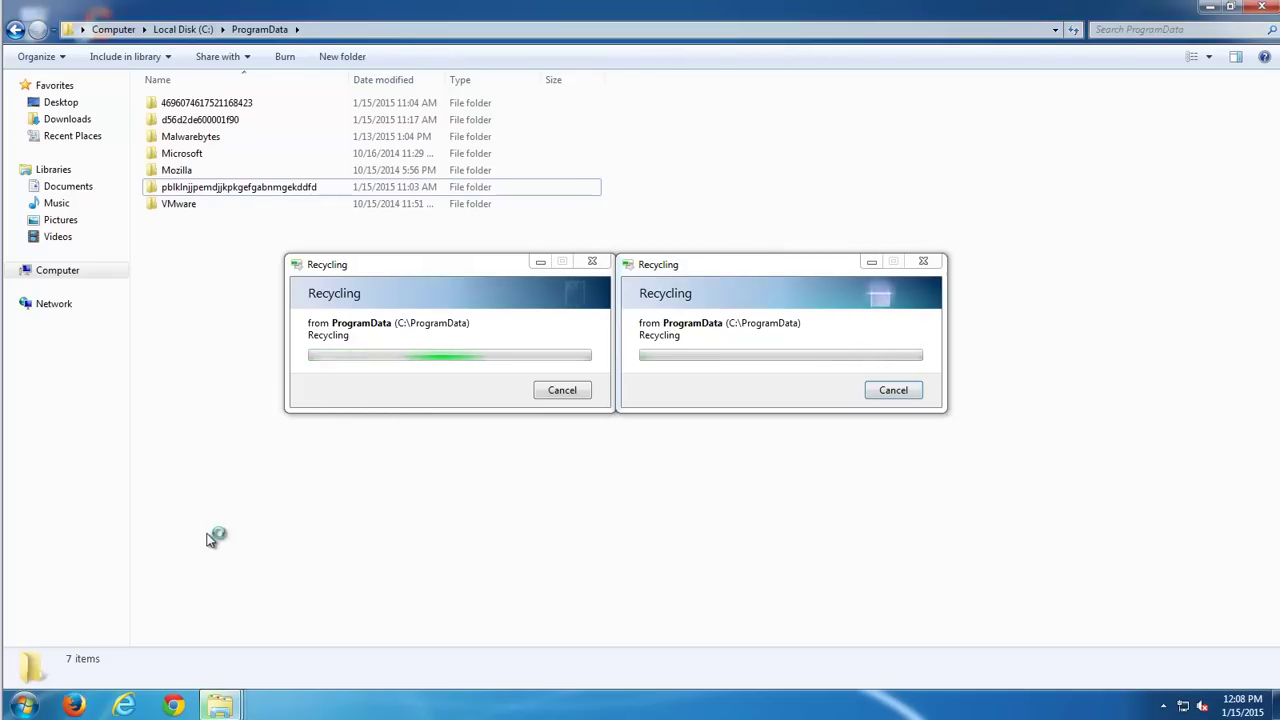
{"action": "right_click", "coordinate": [210, 540]}
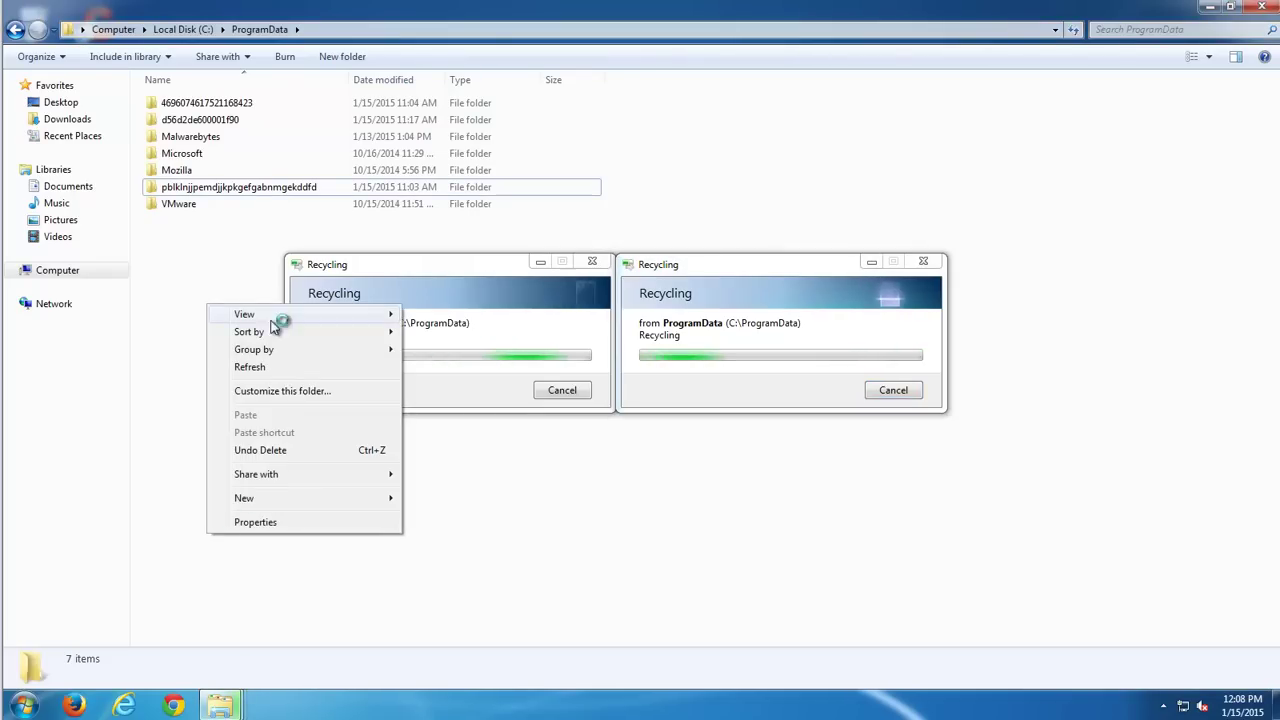
{"action": "left_click", "coordinate": [275, 366]}
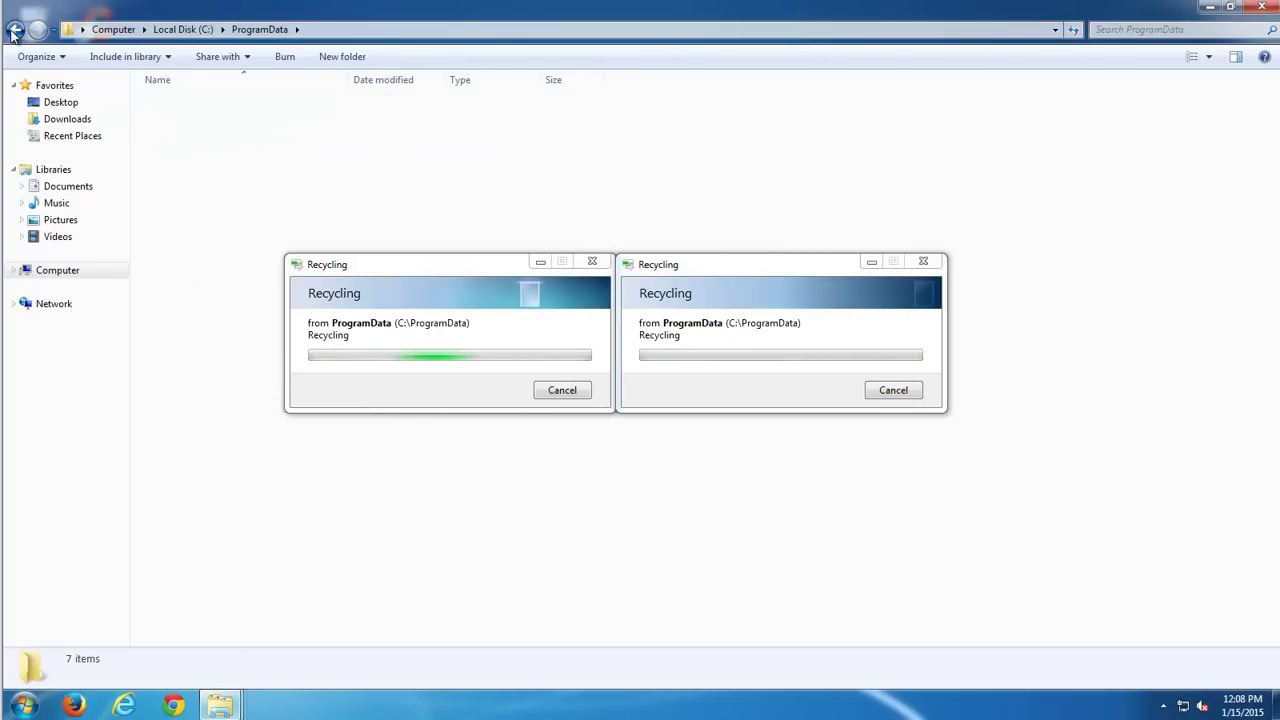
Step: Delete the stray {AACE8122…} .sys file from C:\Program Files
{"action": "double_click", "coordinate": [185, 119]}
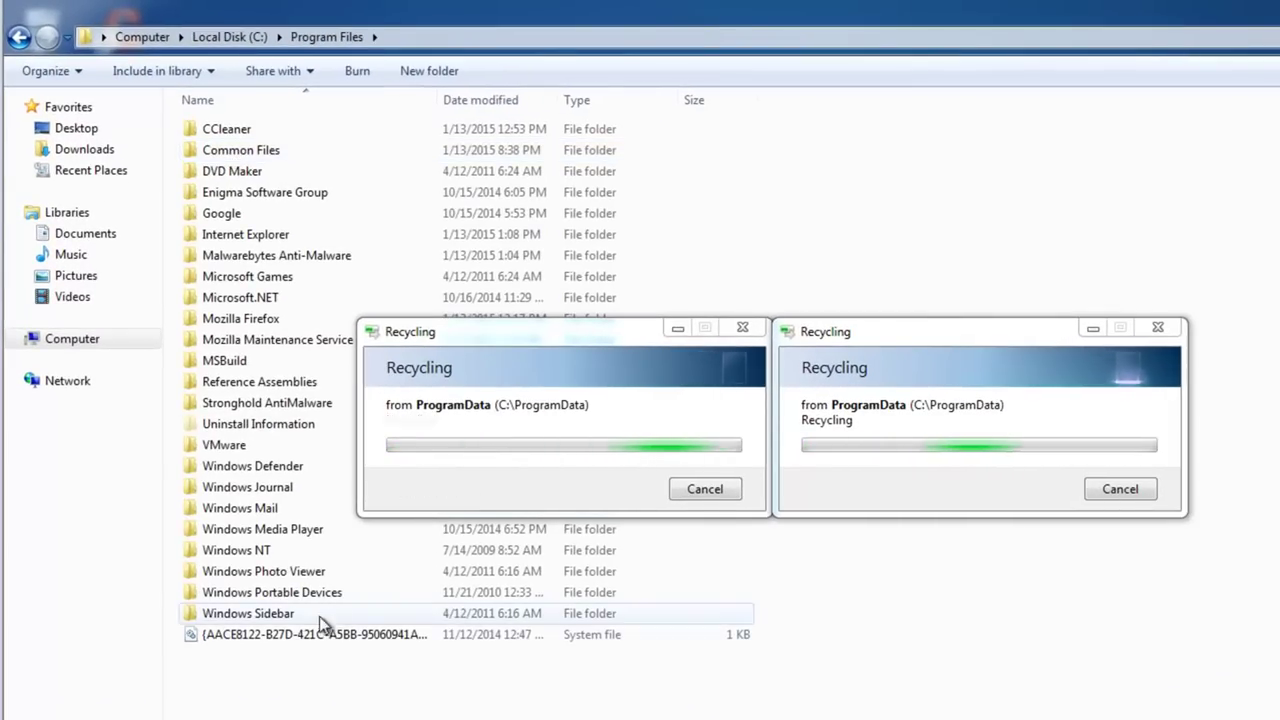
{"action": "left_click", "coordinate": [308, 642]}
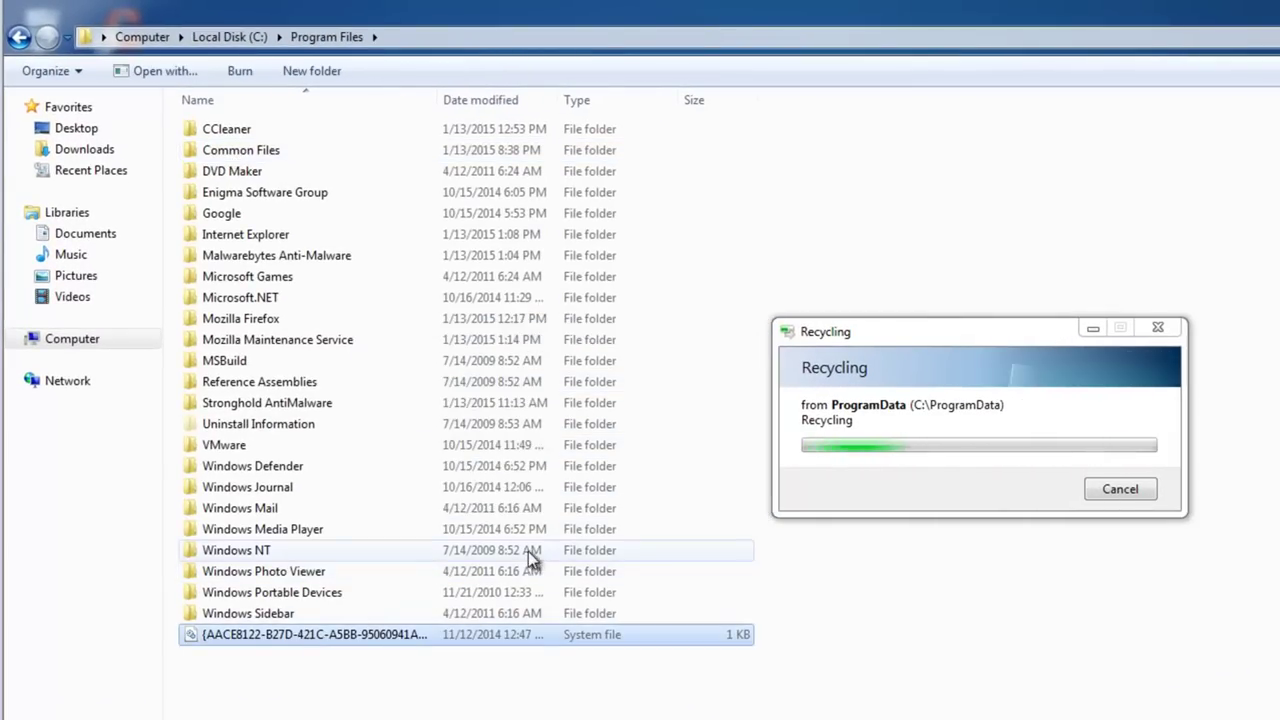
{"action": "key", "text": "Delete"}
{"action": "key", "text": "Return"}
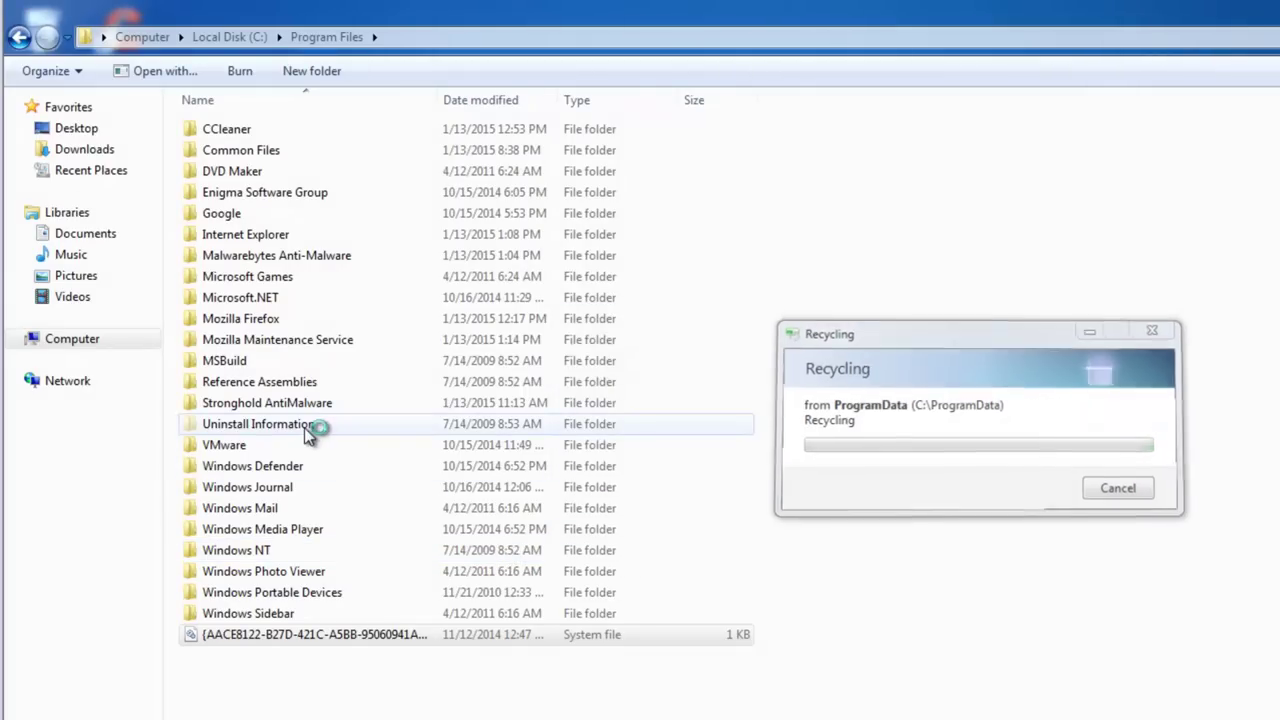
{"action": "left_click_drag", "start_coordinate": [752, 357], "coordinate": [892, 212]}
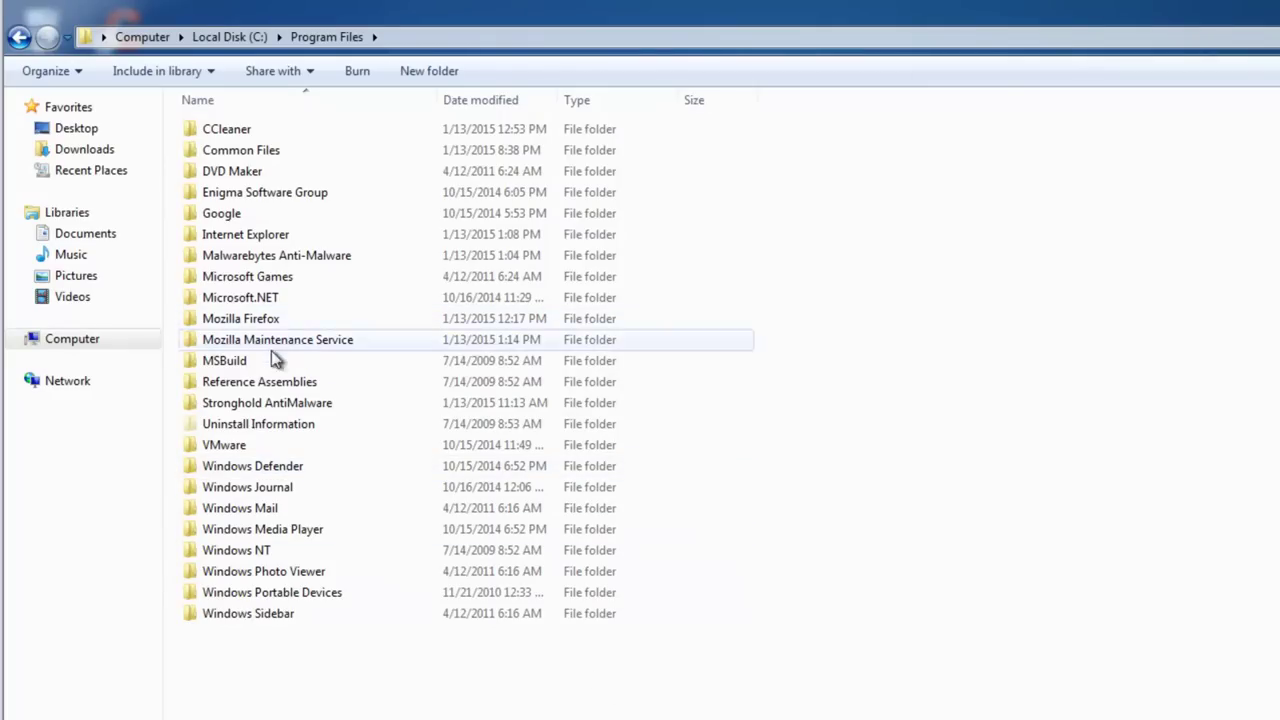
Step: Launch CCleaner as administrator from the desktop shortcut
{"action": "double_click", "coordinate": [245, 426]}
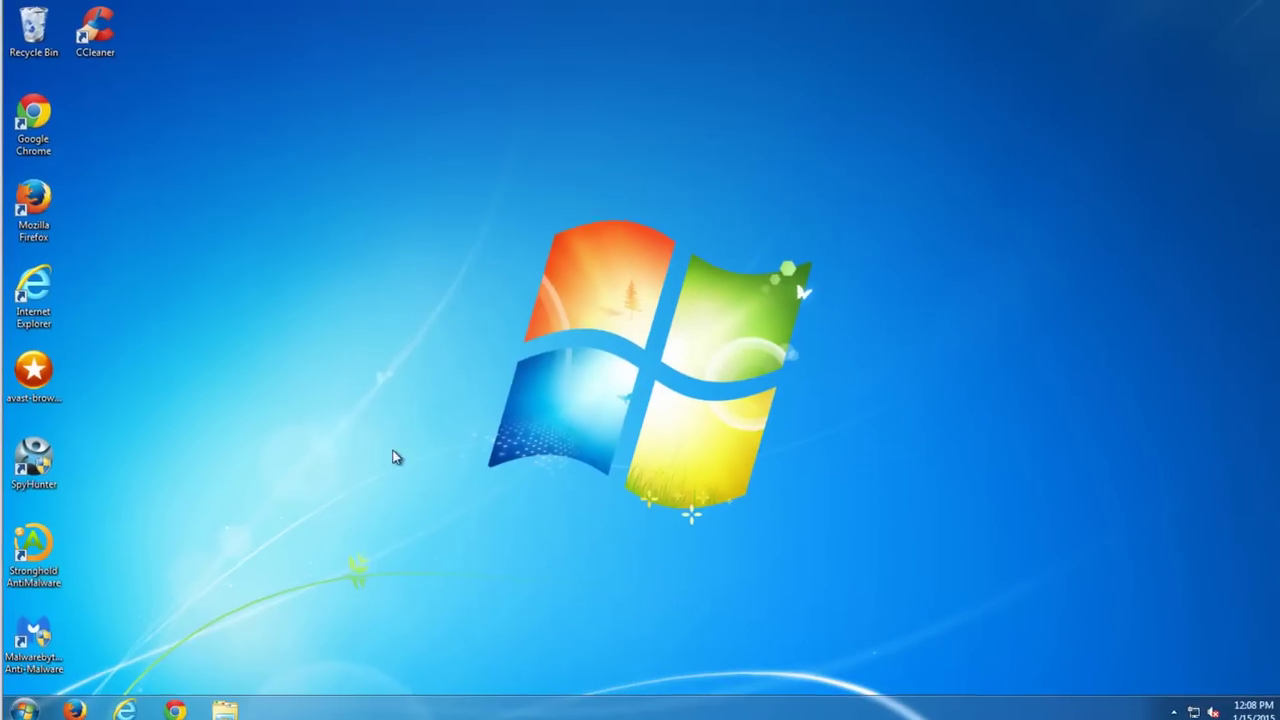
{"action": "right_click", "coordinate": [268, 286]}
{"action": "left_click", "coordinate": [332, 333]}
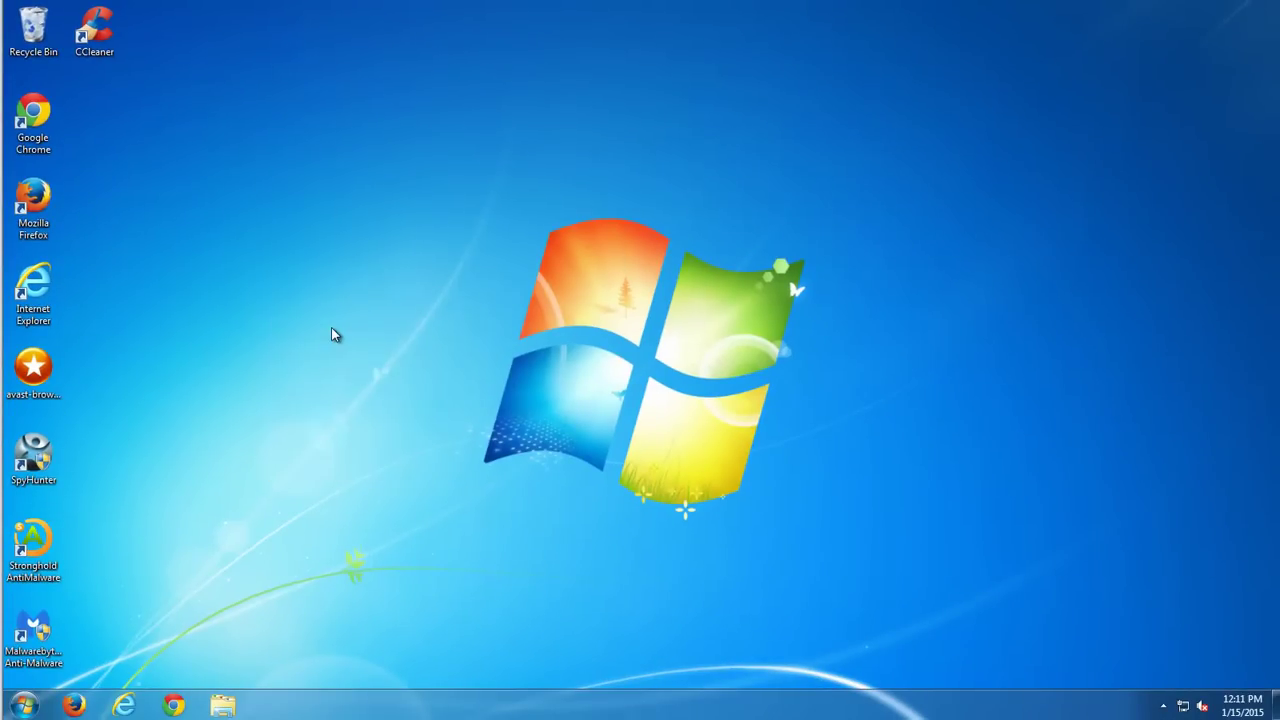
{"action": "right_click", "coordinate": [100, 44]}
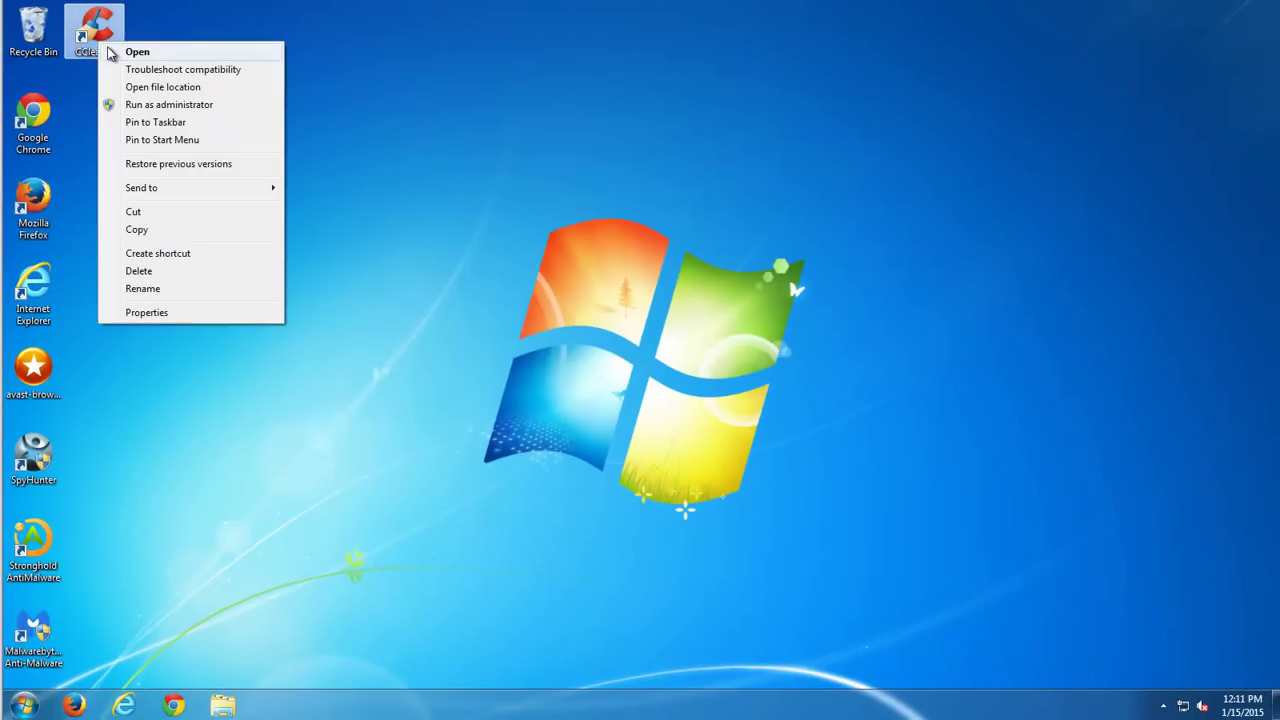
{"action": "left_click", "coordinate": [136, 106]}
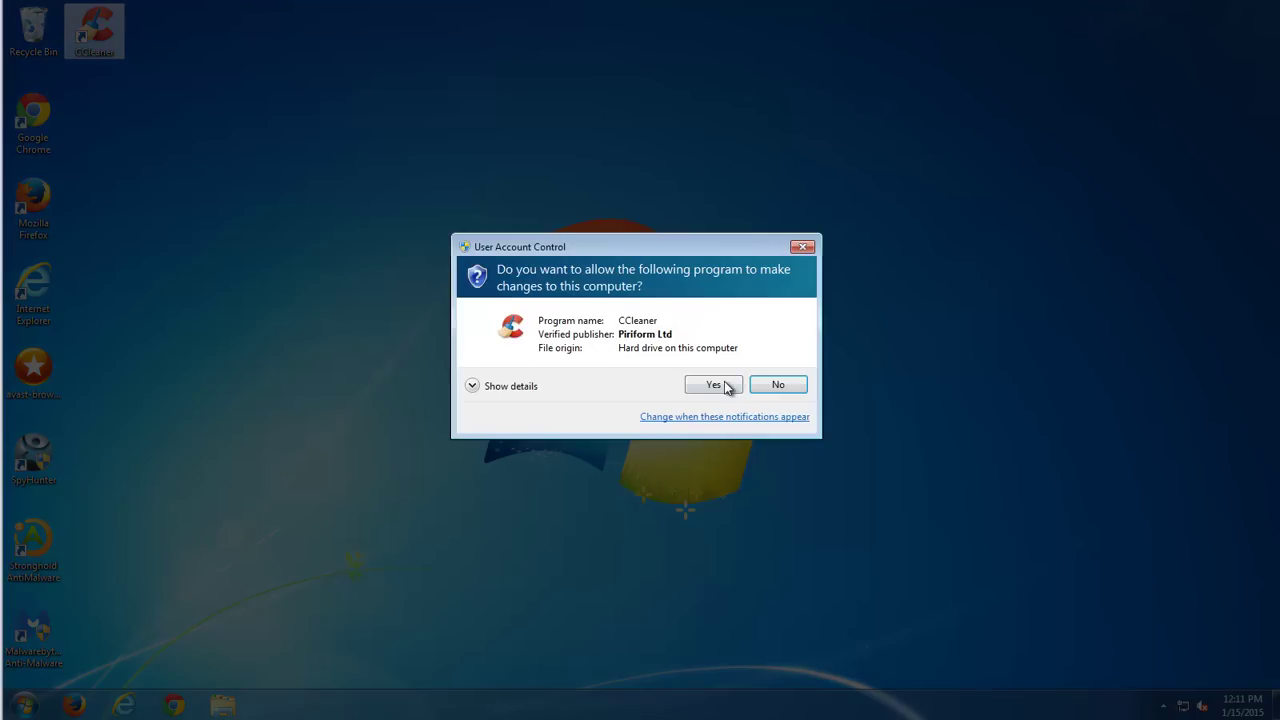
{"action": "left_click", "coordinate": [726, 386]}
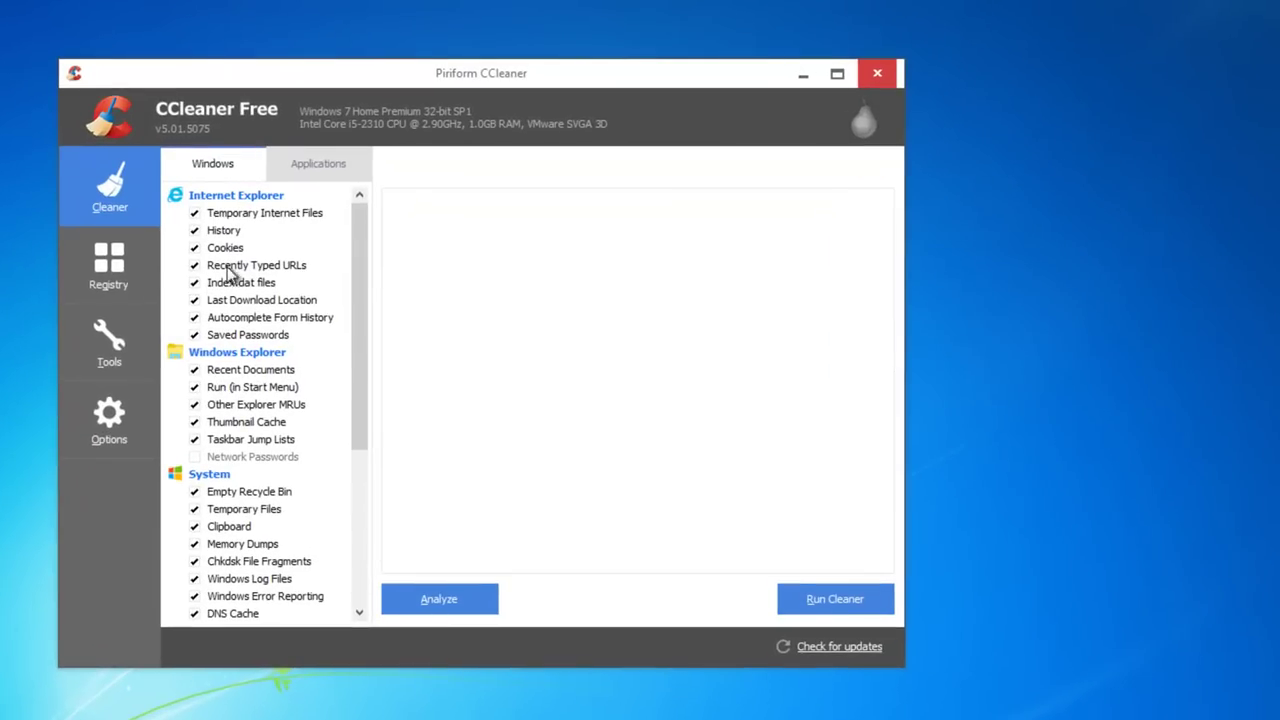
Step: Scan the registry and fix both obsolete software keys, skipping the registry backup
{"action": "left_click", "coordinate": [128, 258]}
{"action": "left_click", "coordinate": [432, 597]}
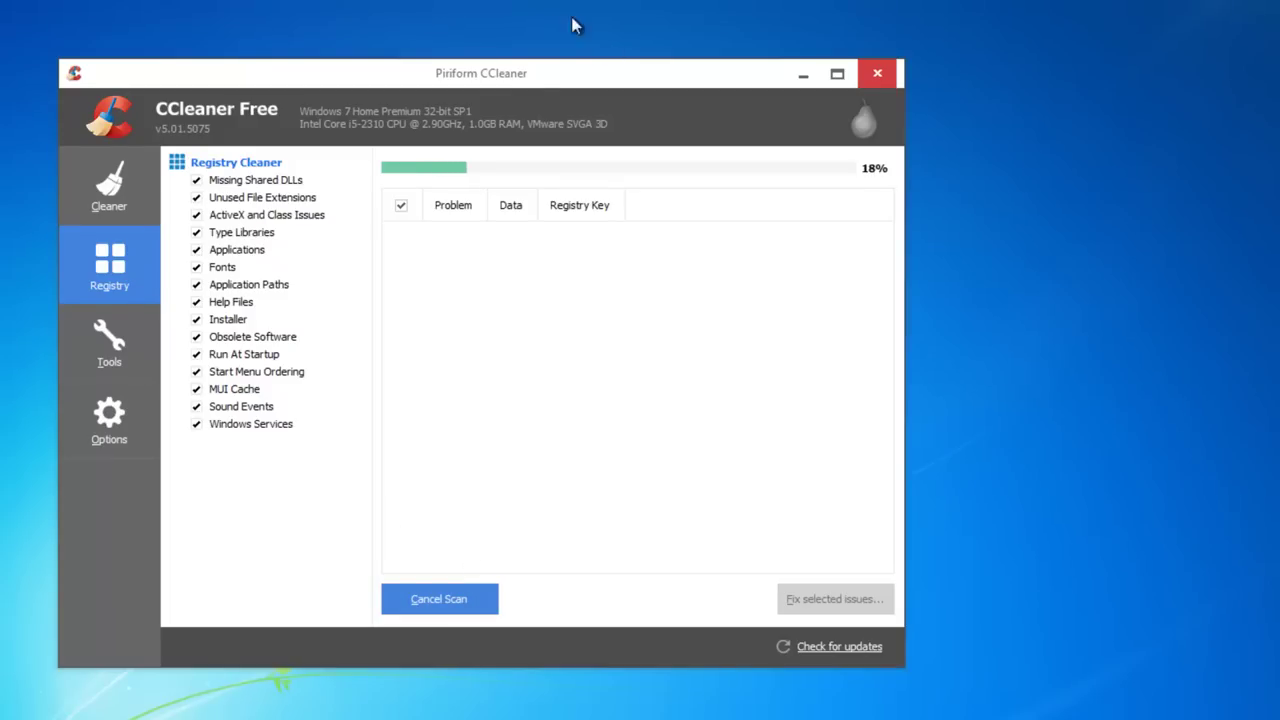
{"action": "left_click_drag", "start_coordinate": [528, 76], "coordinate": [646, 94]}
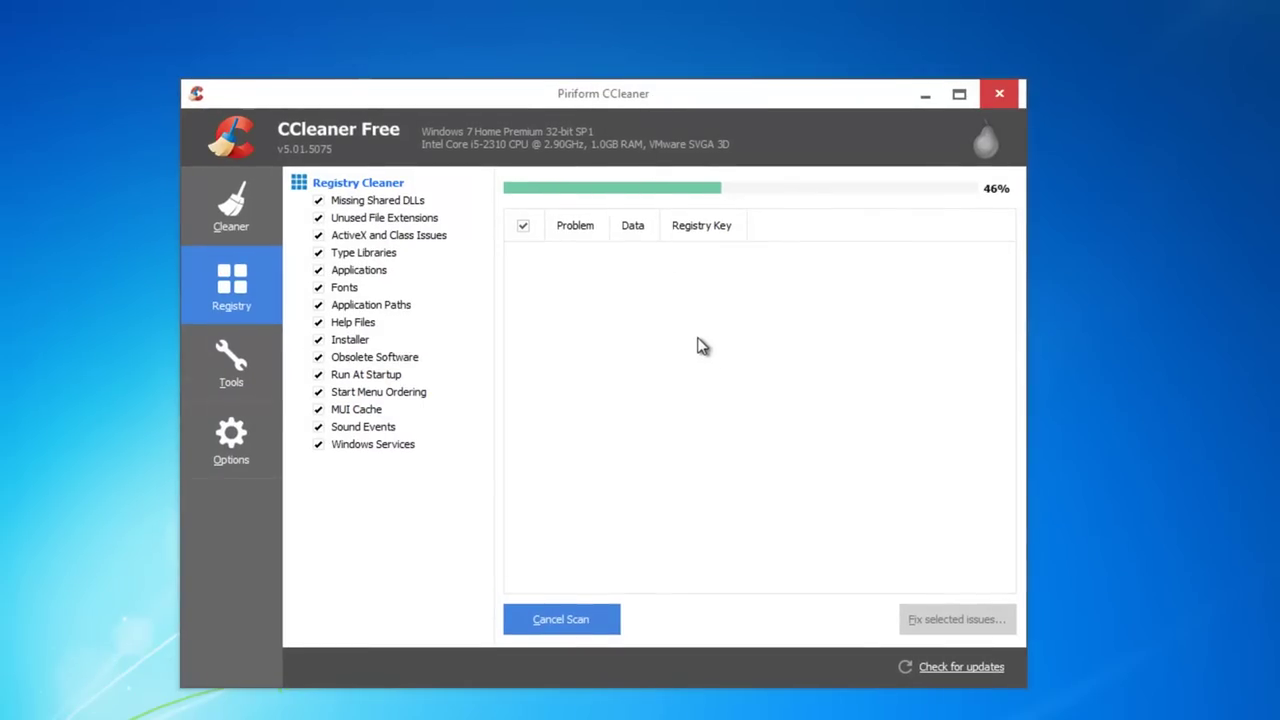
{"action": "left_click_drag", "start_coordinate": [737, 588], "coordinate": [876, 620]}
{"action": "left_click", "coordinate": [924, 620]}
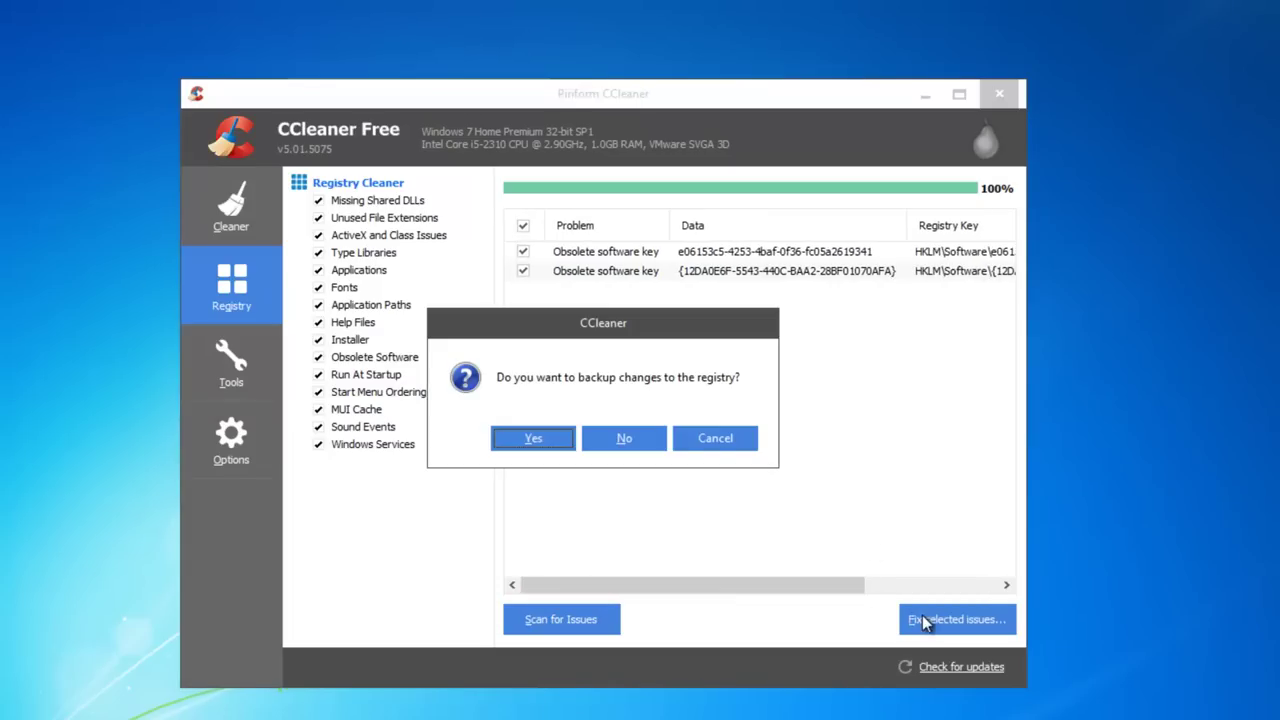
{"action": "left_click", "coordinate": [659, 447]}
{"action": "left_click", "coordinate": [651, 480]}
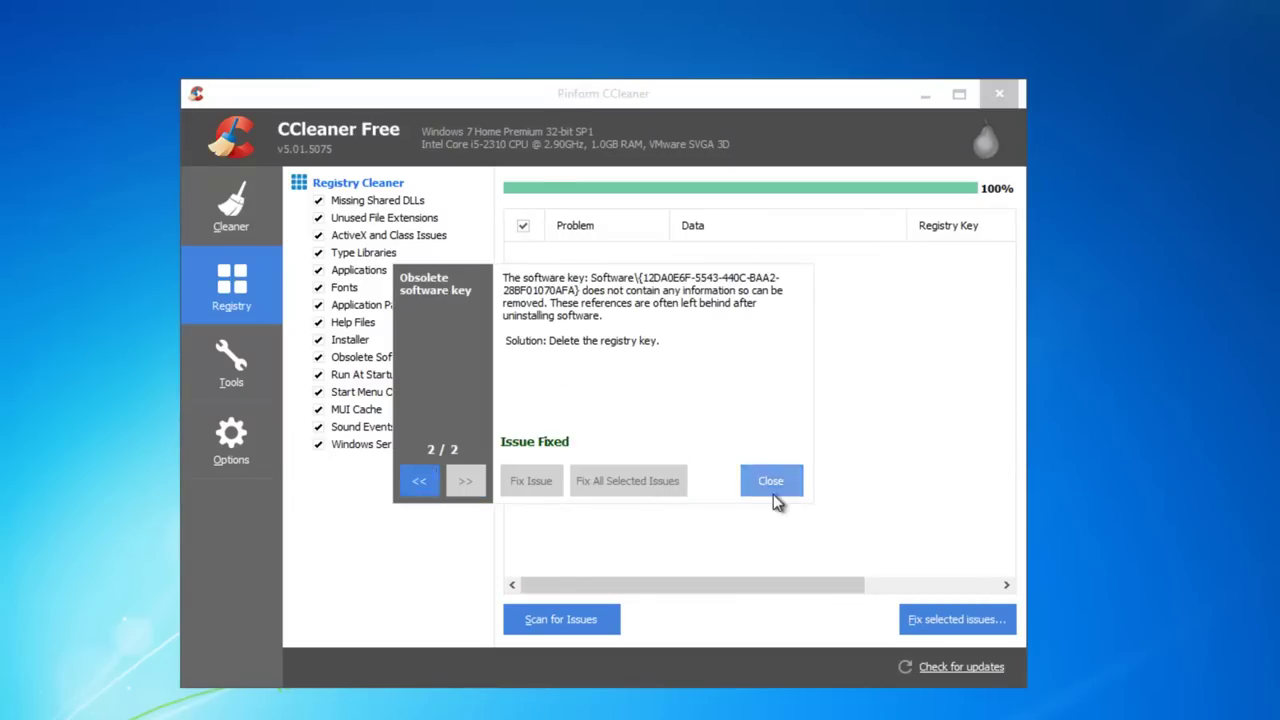
{"action": "left_click", "coordinate": [768, 484]}
{"action": "left_click", "coordinate": [234, 200]}
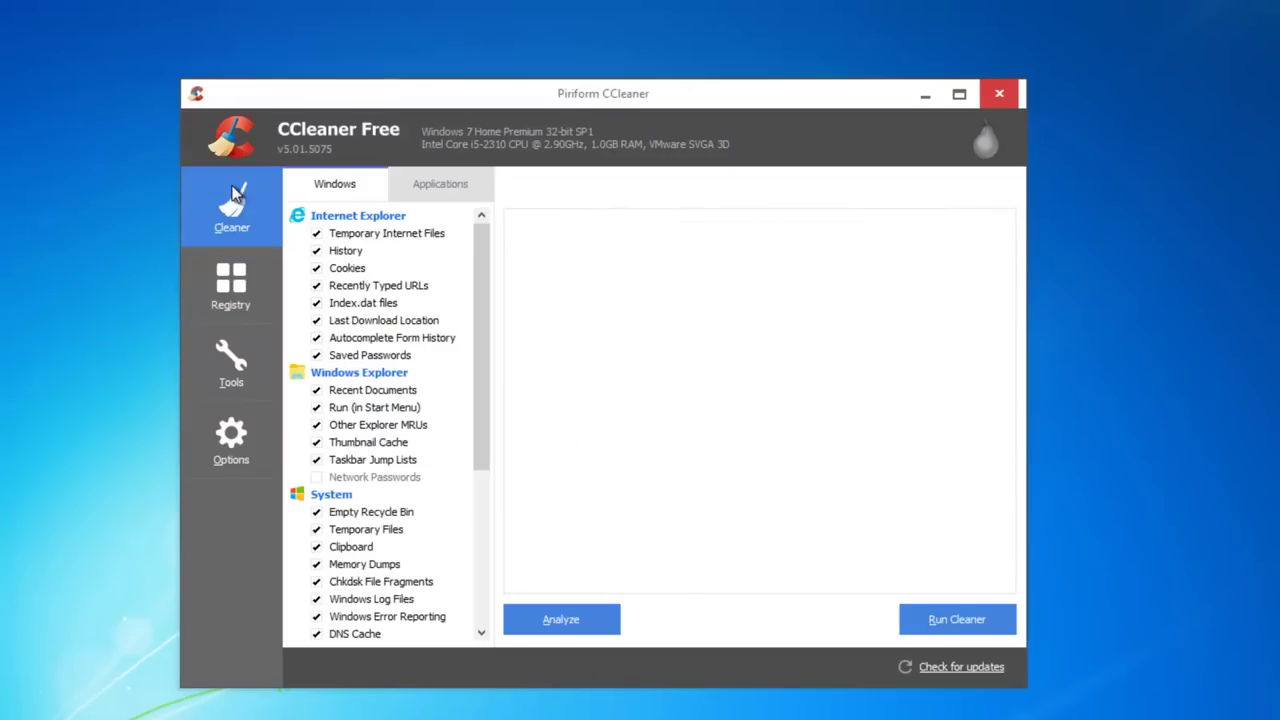
Step: Analyze about 79.1 MB of junk files and confirm running the cleaner to delete them
{"action": "left_click", "coordinate": [550, 628]}
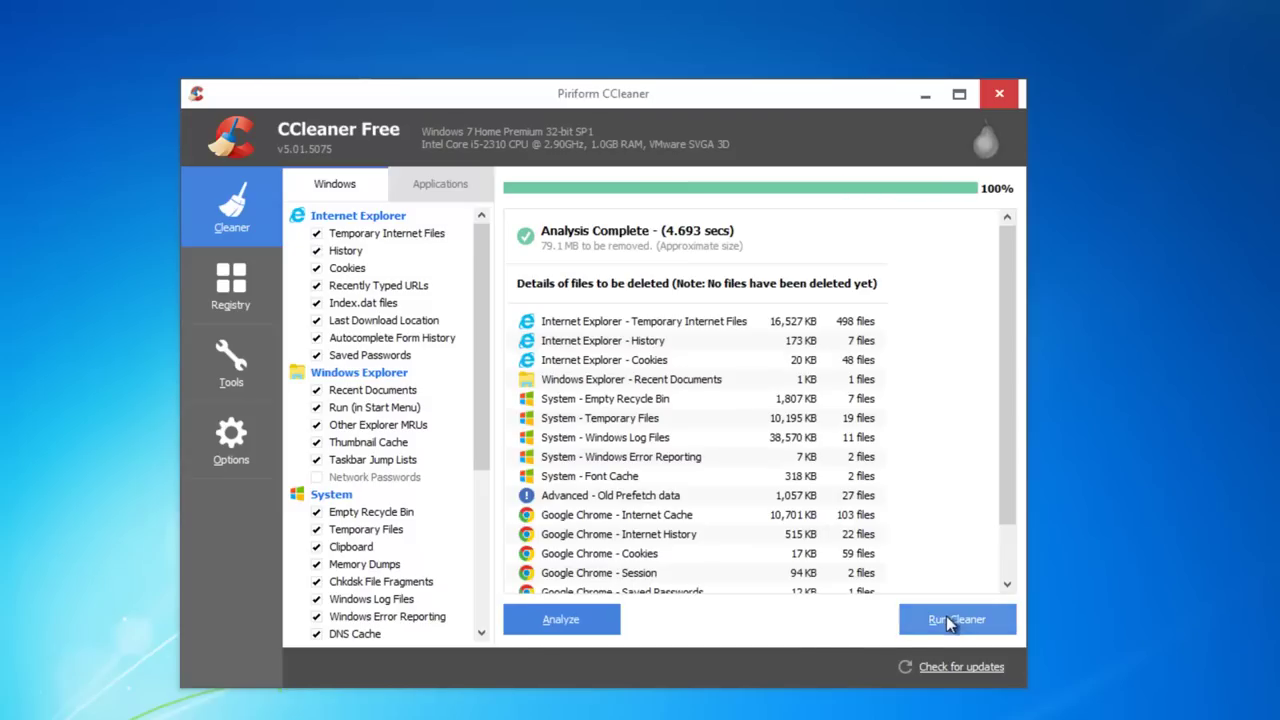
{"action": "left_click", "coordinate": [953, 621]}
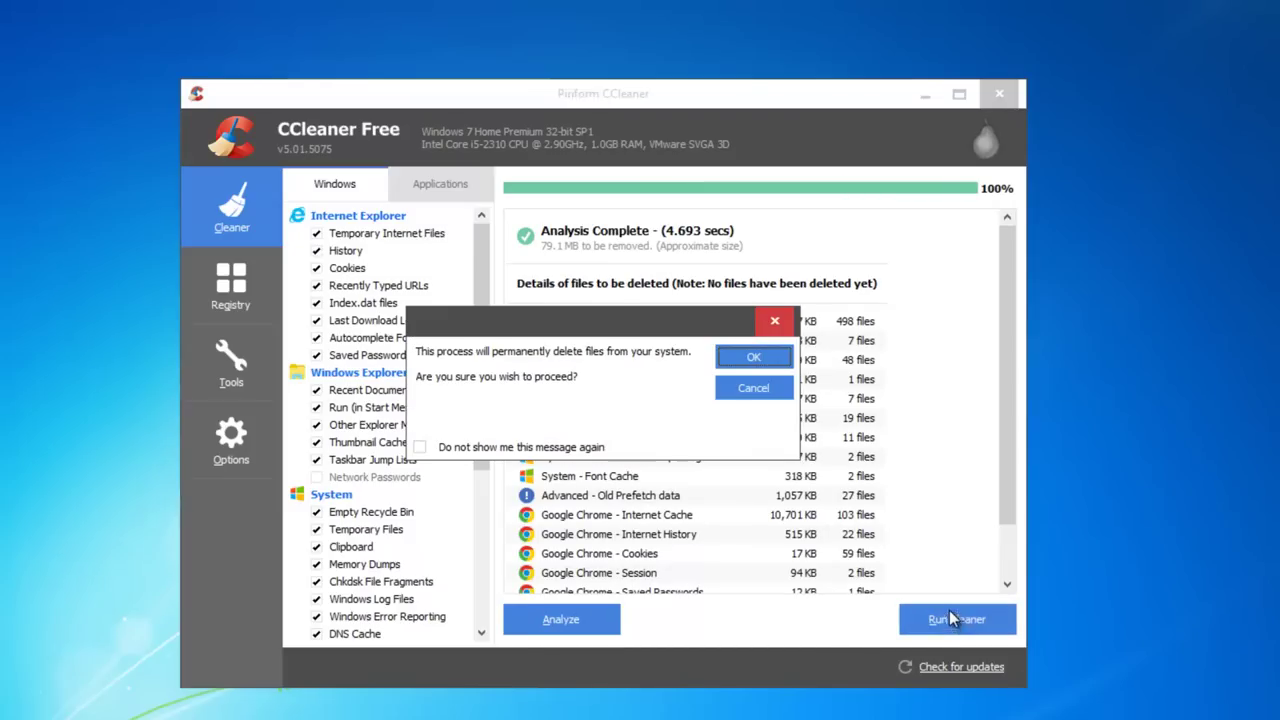
{"action": "left_click", "coordinate": [740, 359]}
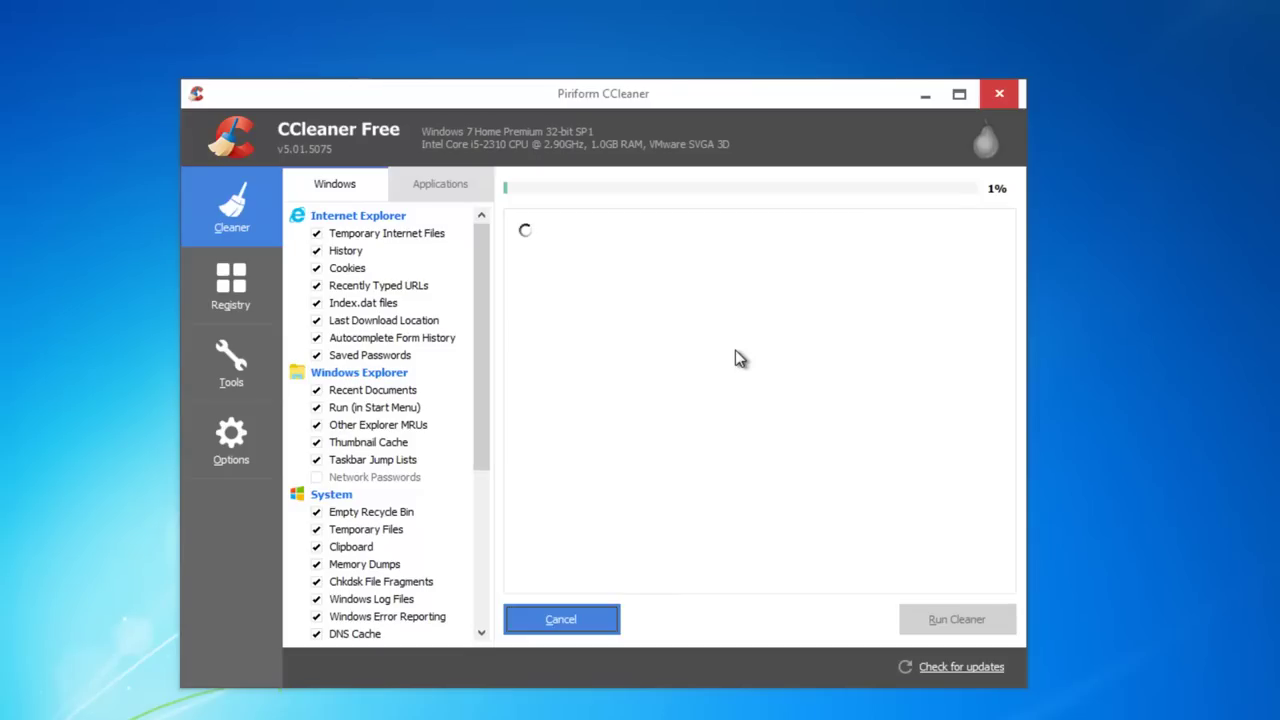